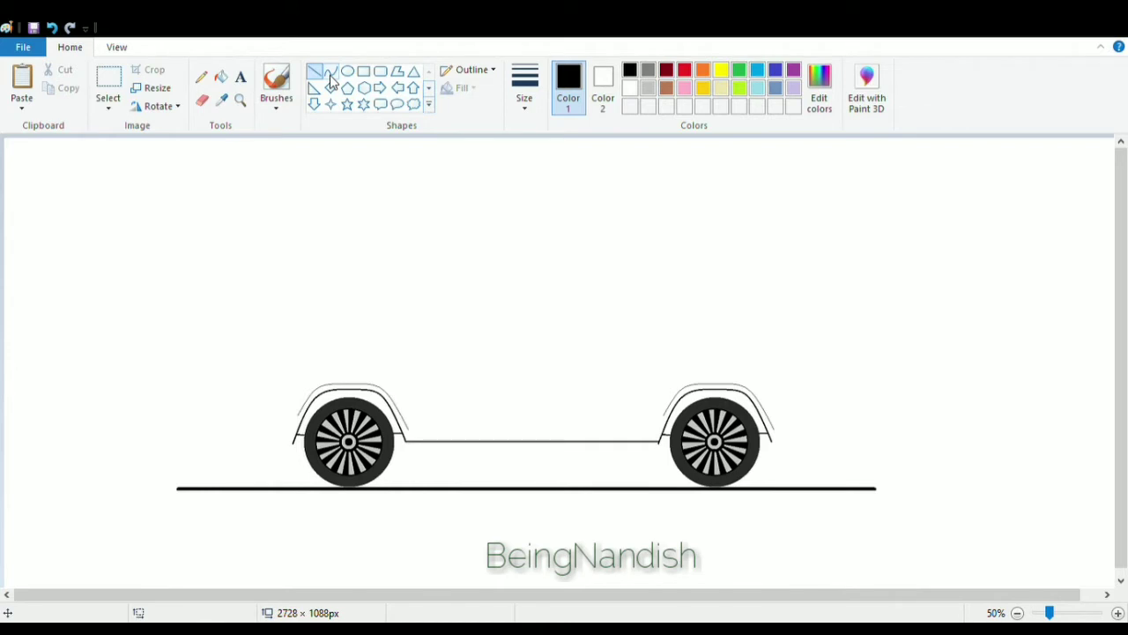
Draw a vertical line about 68 px tall ahead of the front wheel arch for the car's front face, using a thicker line size.
click(116, 47)
click(24, 83)
scroll(343, 288, down, 4)
drag(167, 595, 332, 595)
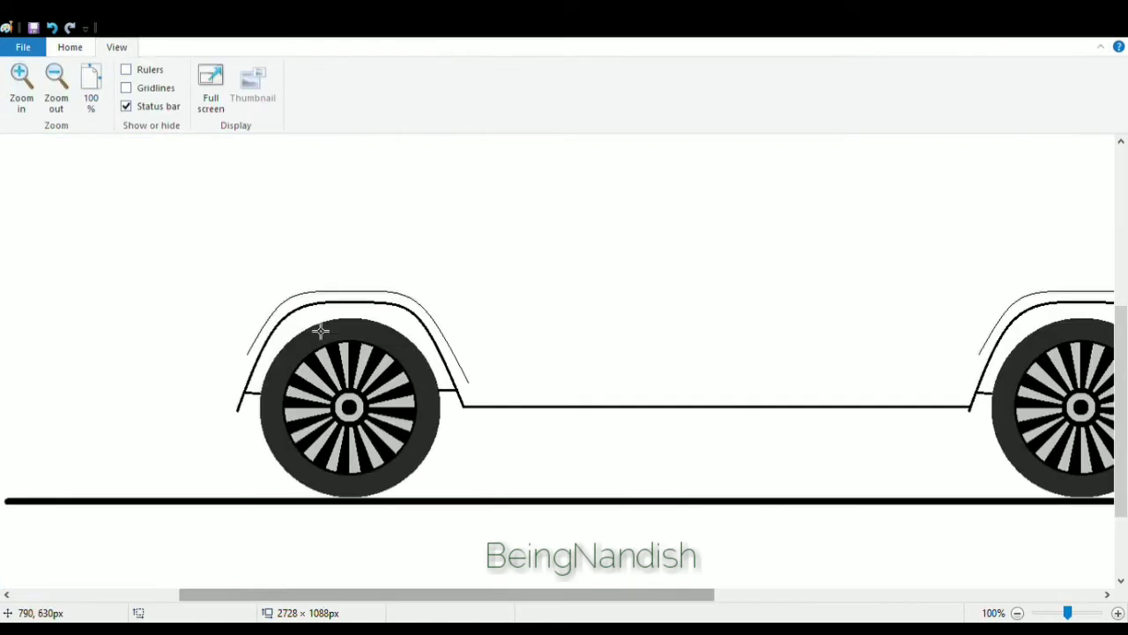
click(70, 47)
click(526, 87)
click(535, 154)
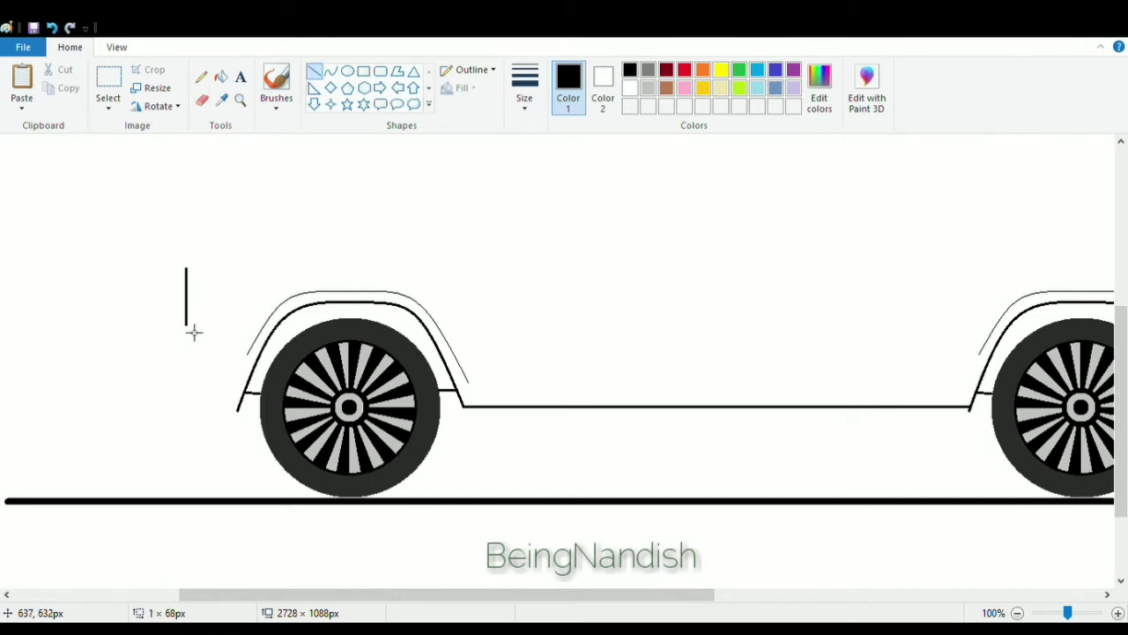
Draw two parallel curved hood lines running from the top of the front face back toward the windshield base.
click(330, 71)
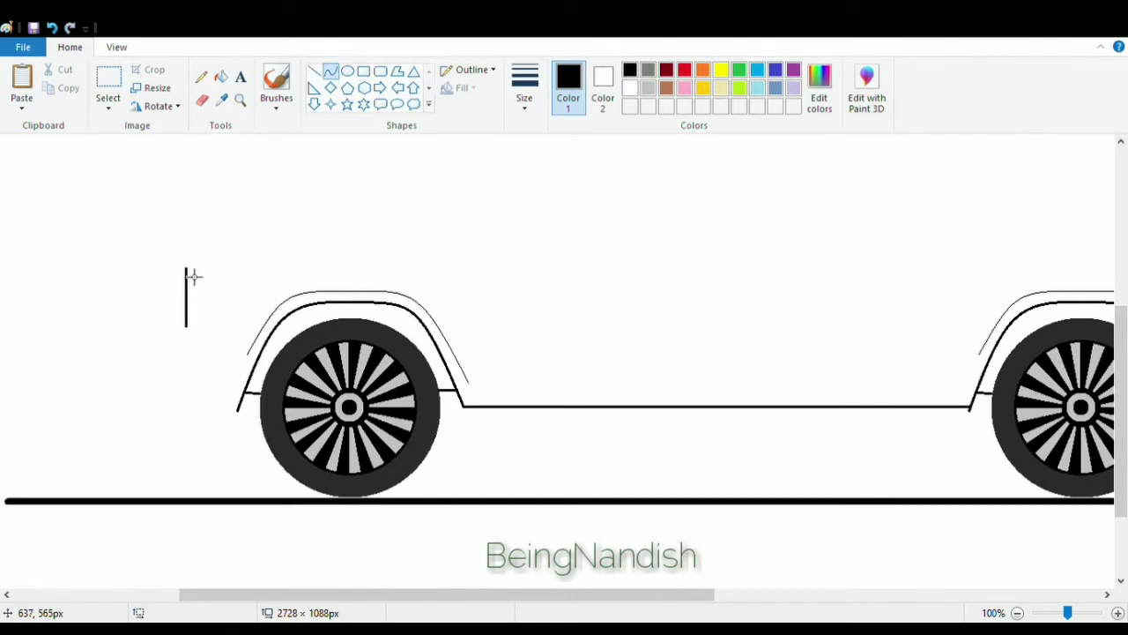
drag(193, 276, 482, 228)
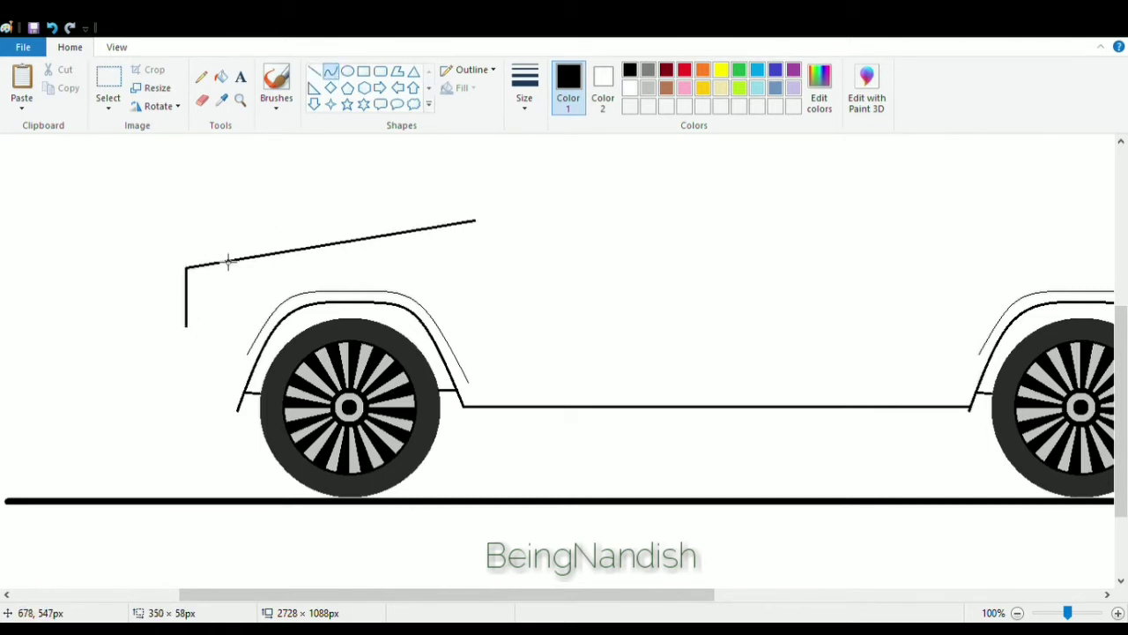
mouse_move(227, 262)
mouse_down()
mouse_move(194, 250)
mouse_move(325, 213)
mouse_move(487, 209)
mouse_up()
mouse_move(232, 241)
mouse_down()
mouse_move(211, 235)
mouse_move(488, 210)
mouse_move(216, 231)
mouse_up()
click(224, 191)
click(52, 27)
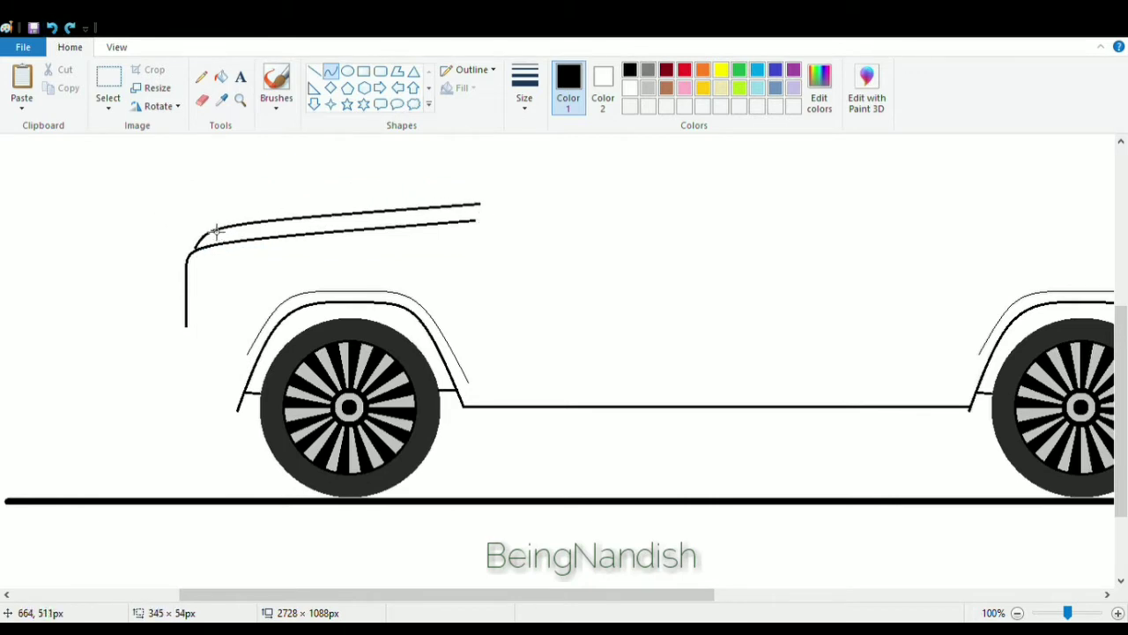
click(217, 231)
drag(341, 211, 340, 208)
drag(201, 256, 203, 256)
click(252, 184)
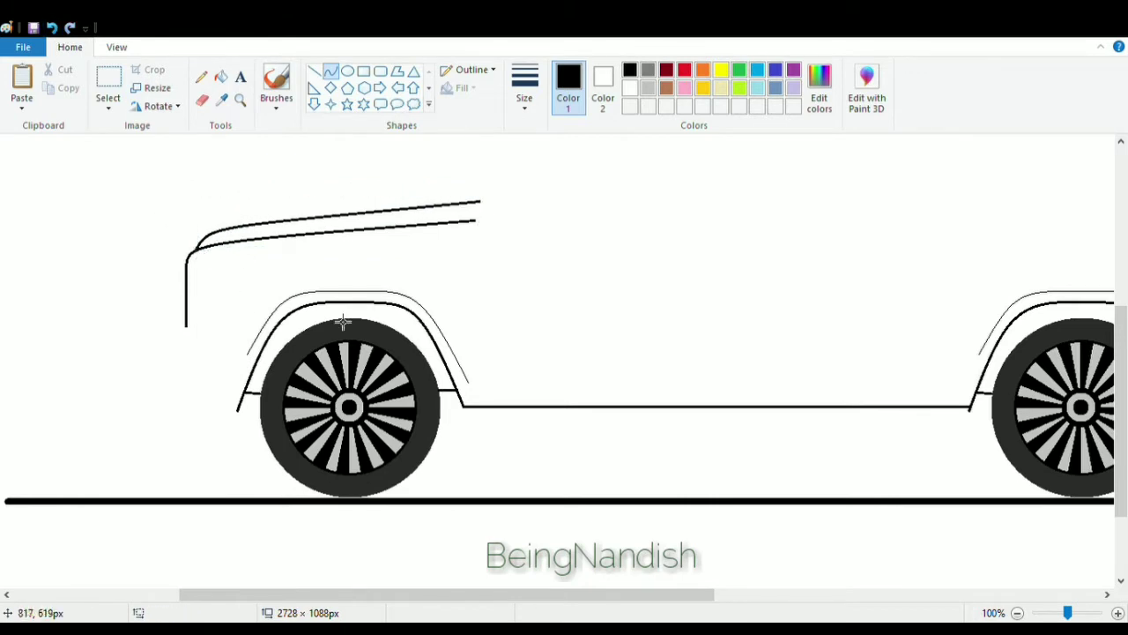
Draw the curved windshield line rising from the hood's rear end up to the roof.
scroll(378, 406, right, 3)
scroll(312, 321, up, 2)
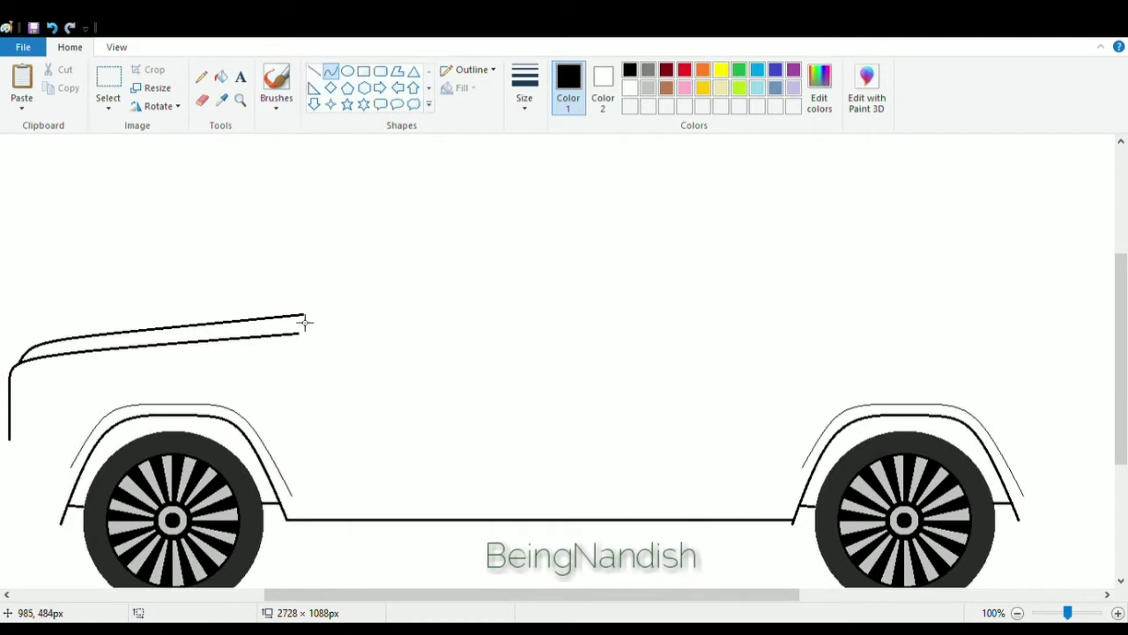
drag(304, 317, 476, 180)
mouse_move(421, 220)
mouse_down()
mouse_move(423, 192)
mouse_move(406, 186)
mouse_up()
drag(478, 248, 465, 248)
drag(380, 187, 384, 171)
drag(465, 239, 468, 240)
drag(383, 171, 383, 166)
click(489, 222)
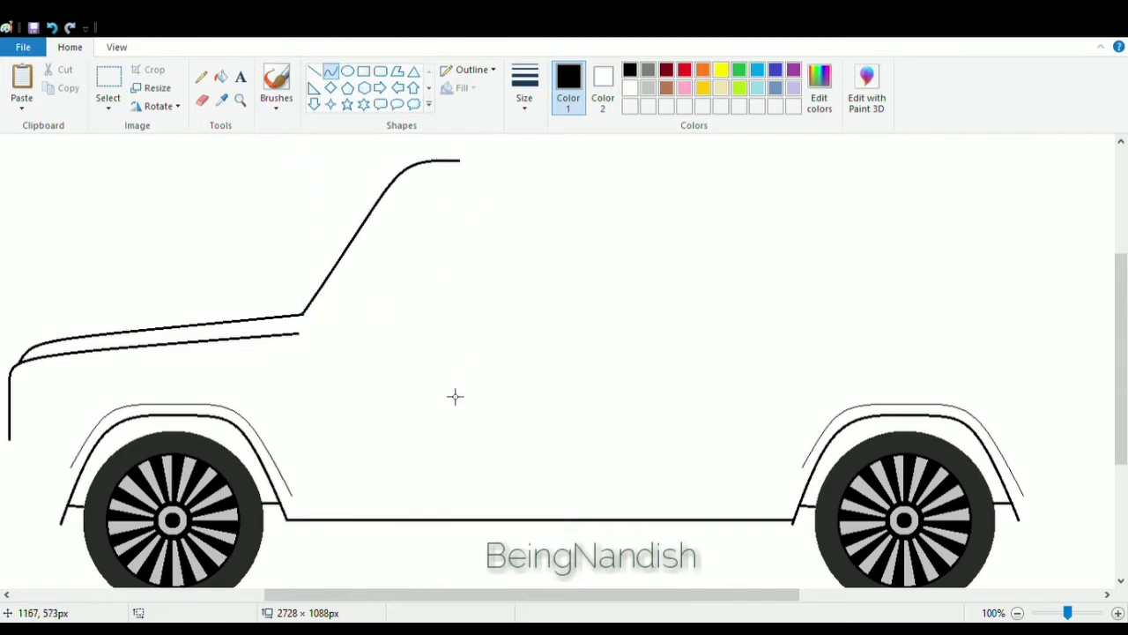
Continue the roof with a gently curved line running back from the windshield top.
scroll(290, 569, right, 2)
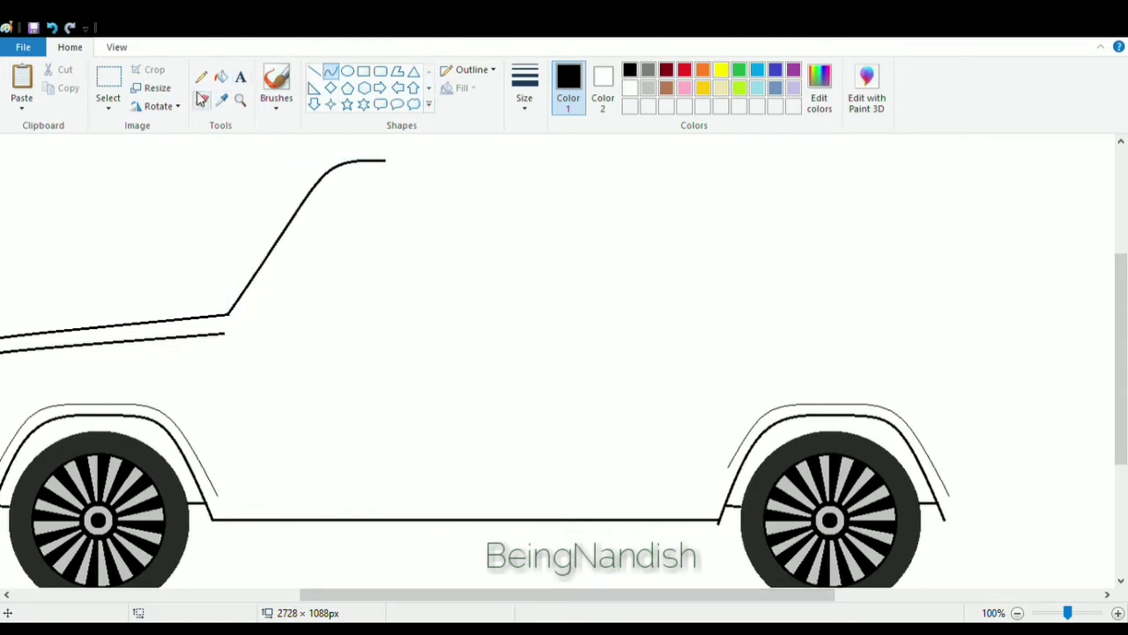
click(202, 100)
click(331, 71)
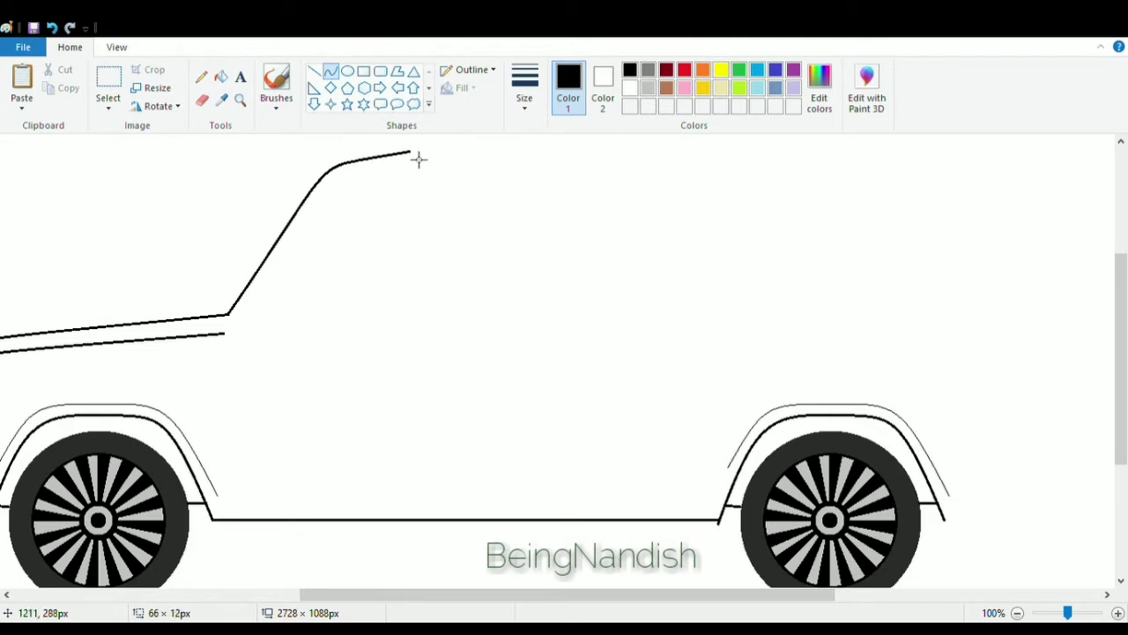
drag(355, 161, 707, 145)
click(446, 144)
click(445, 144)
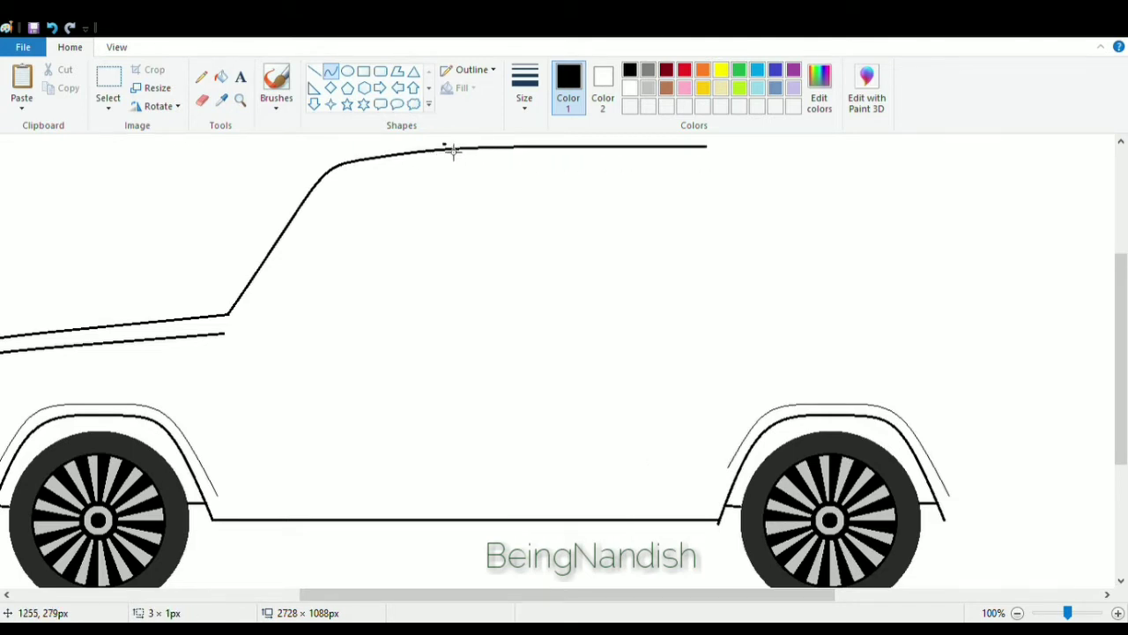
drag(451, 150, 454, 168)
click(52, 29)
Extend the roof line further back with a straight horizontal line.
drag(349, 597, 481, 597)
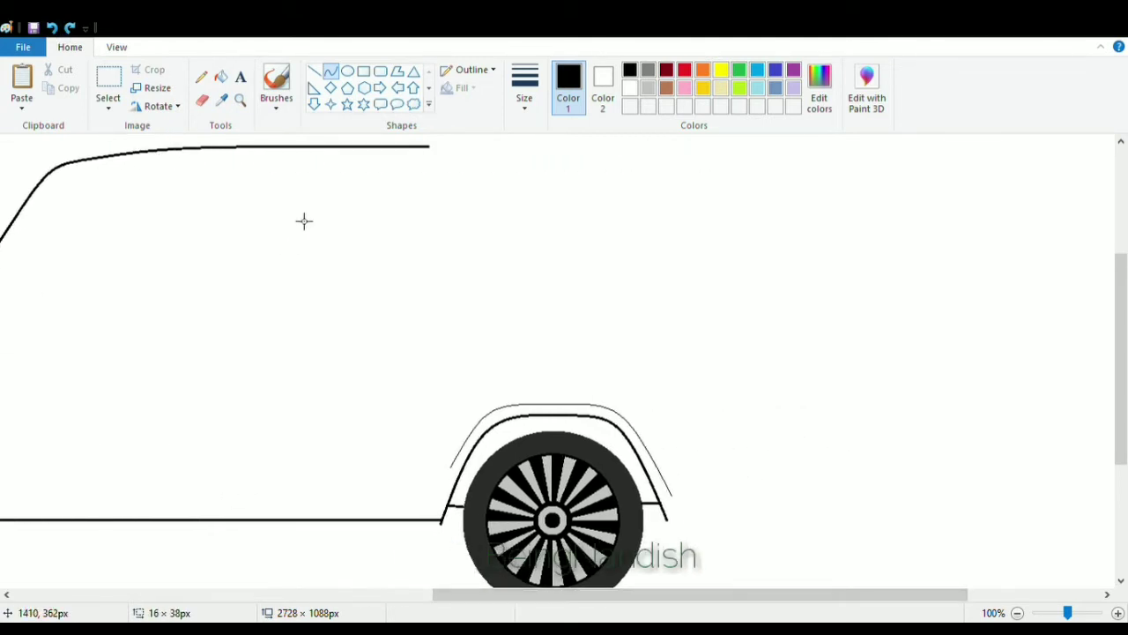
click(313, 71)
drag(435, 153, 617, 157)
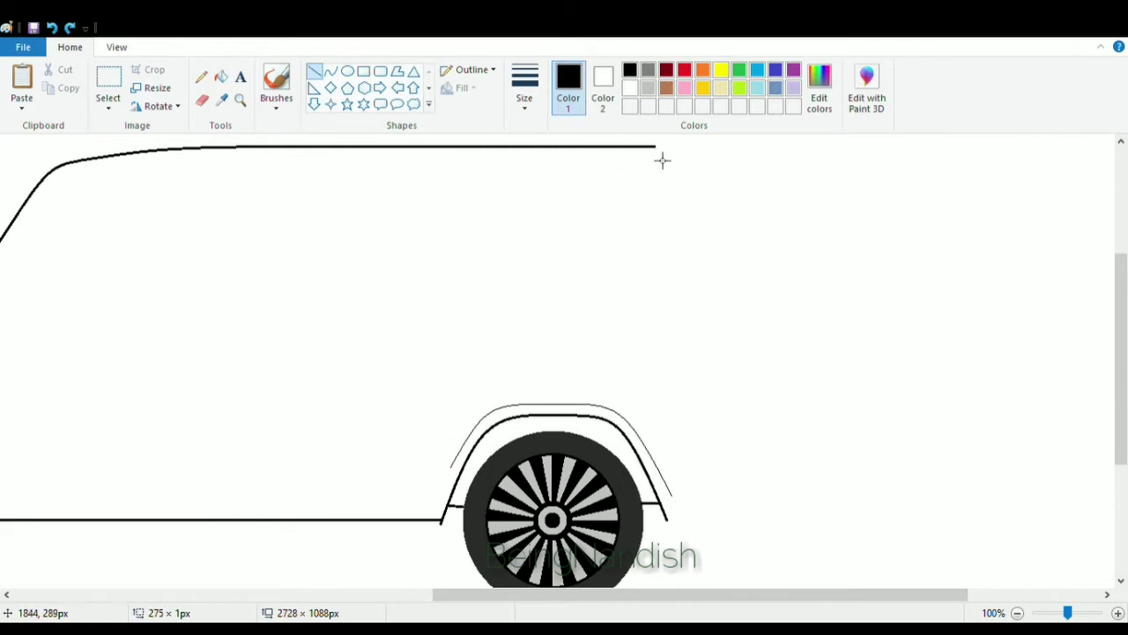
Draw a second straight line just beneath the roof line for the roof rail.
mouse_move(469, 595)
mouse_down()
mouse_move(289, 594)
mouse_move(453, 585)
mouse_up()
drag(452, 582, 418, 596)
click(52, 28)
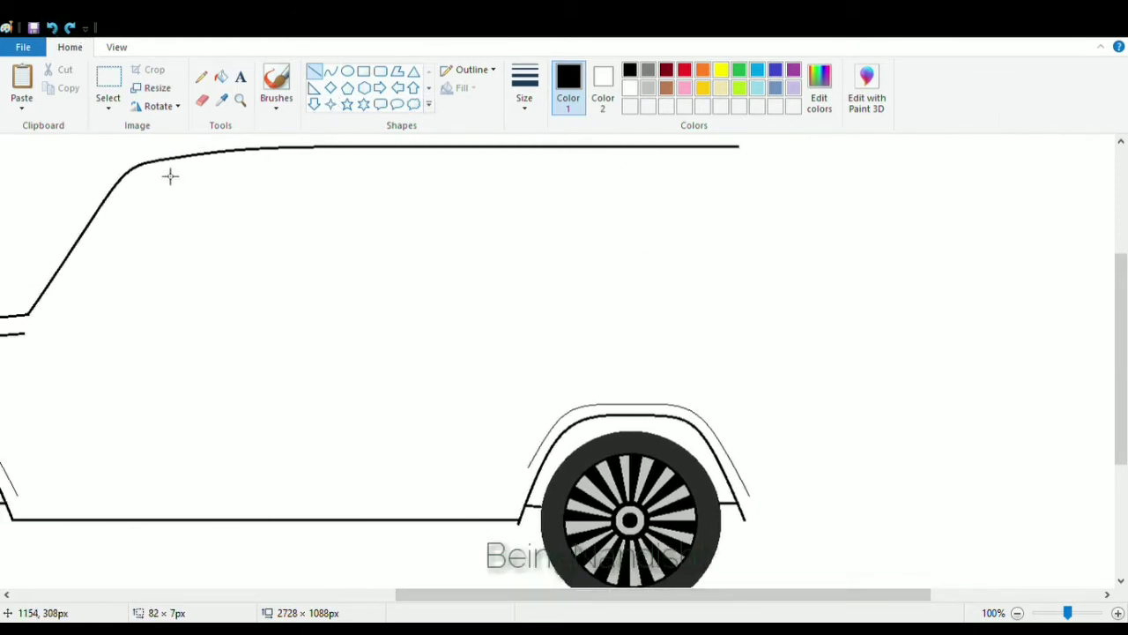
drag(149, 173, 721, 174)
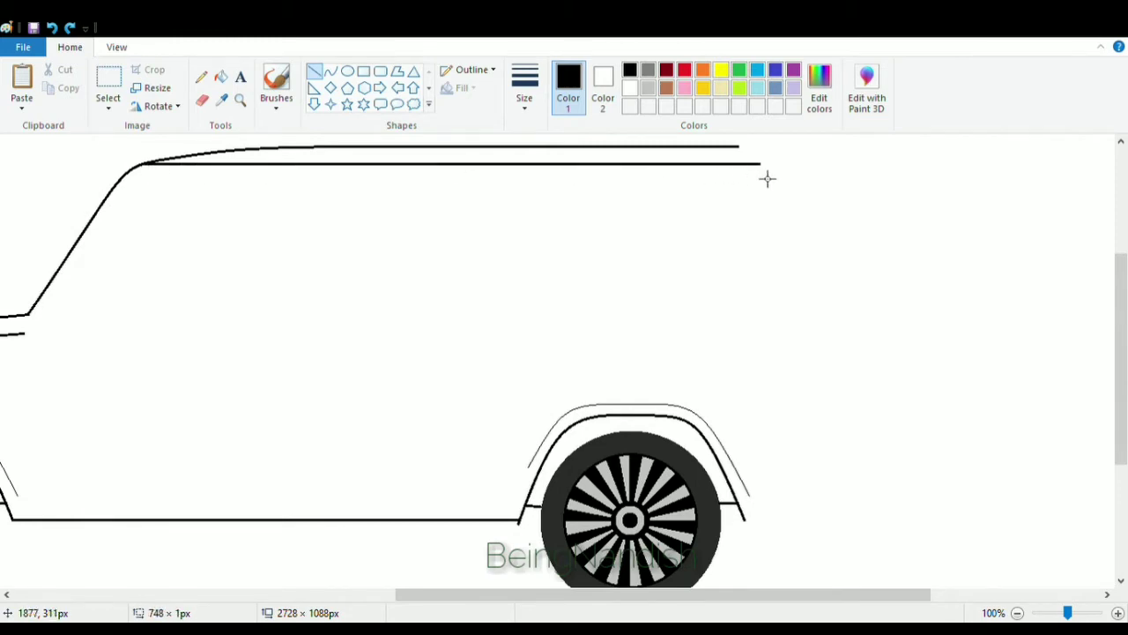
click(751, 159)
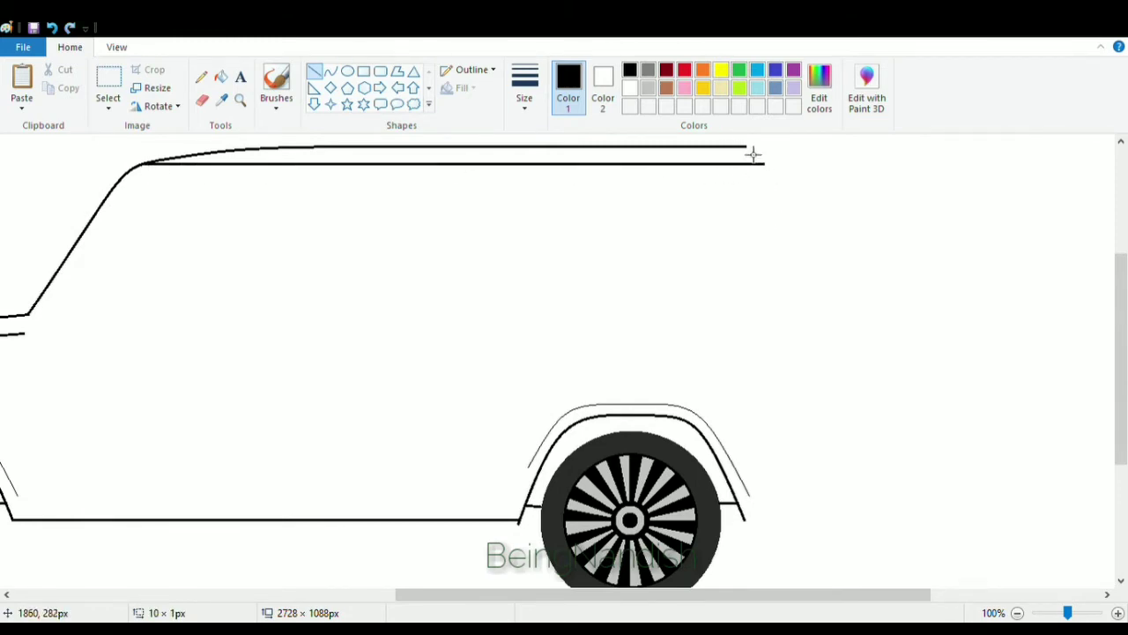
Draw the curved rear edge descending from the end of the roof toward the rear wheel.
click(330, 71)
mouse_move(765, 155)
mouse_down()
mouse_move(811, 353)
mouse_move(800, 358)
mouse_move(784, 152)
mouse_up()
drag(804, 249, 806, 250)
click(845, 250)
drag(702, 594, 764, 595)
click(202, 101)
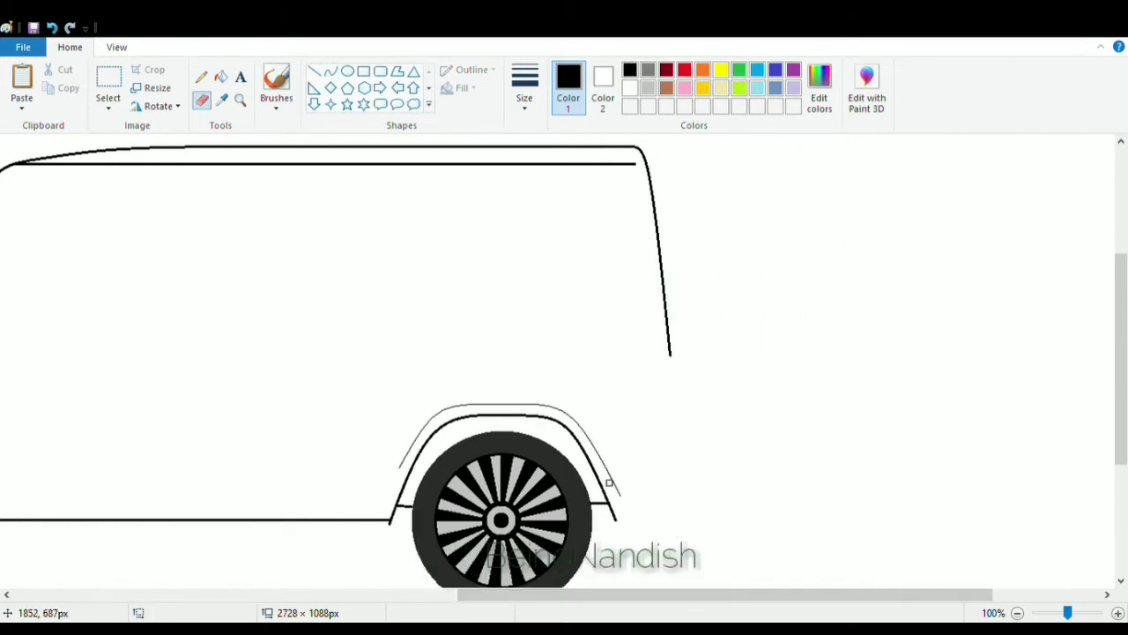
Extend the rear edge straight down toward the rear bumper level.
click(314, 70)
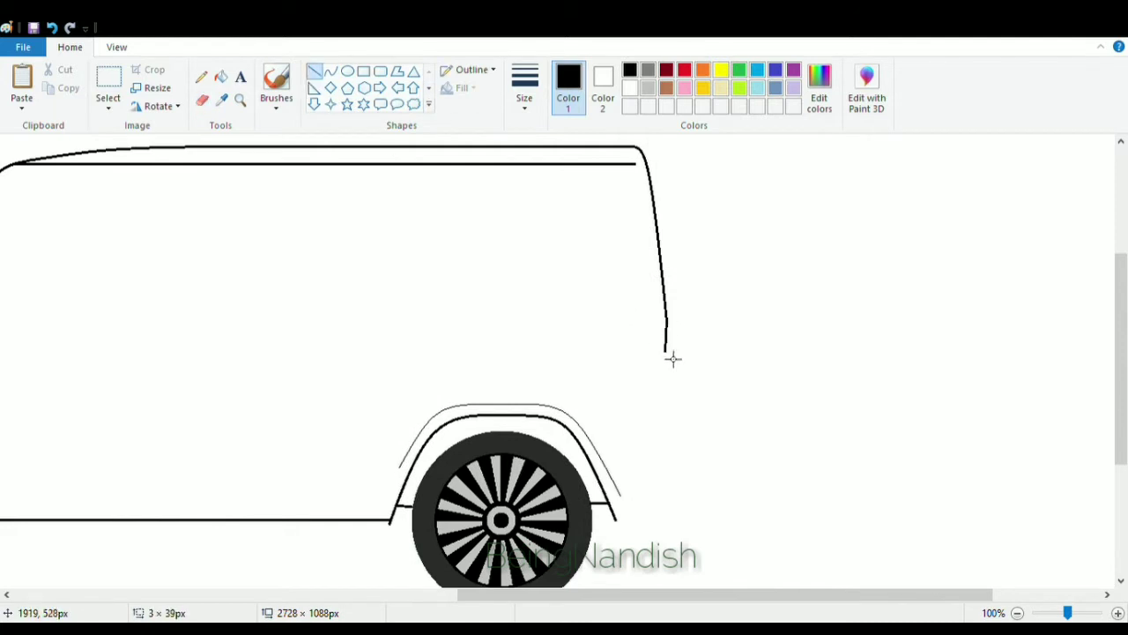
drag(672, 358, 675, 434)
scroll(725, 327, down, 3)
click(202, 100)
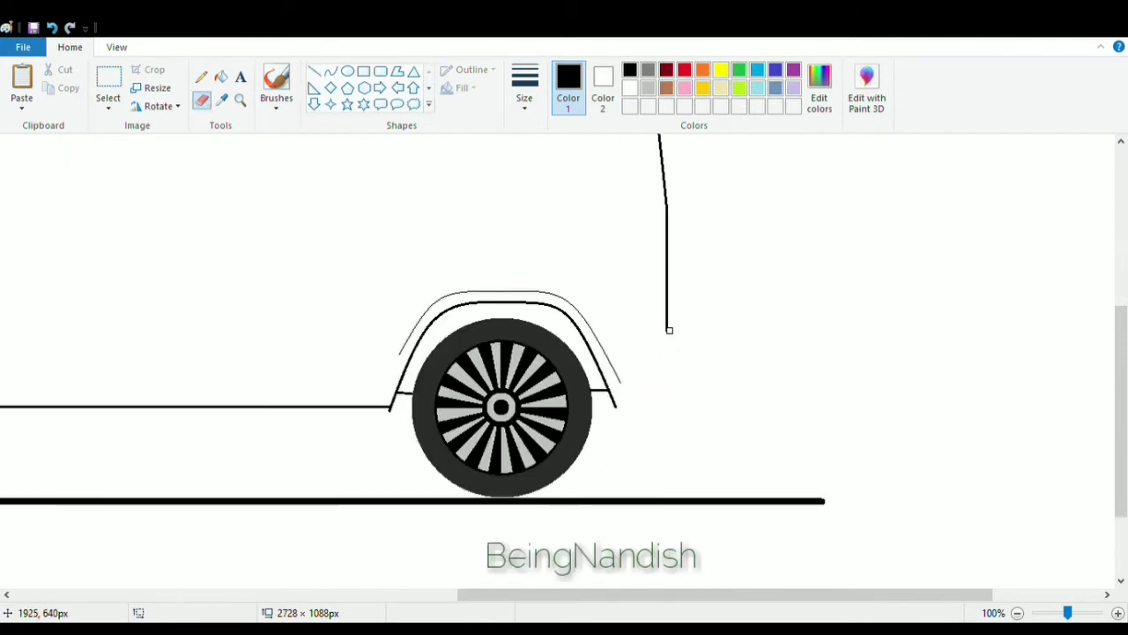
Select the rear wheel with its arch and move it slightly left.
click(107, 89)
drag(359, 256, 636, 548)
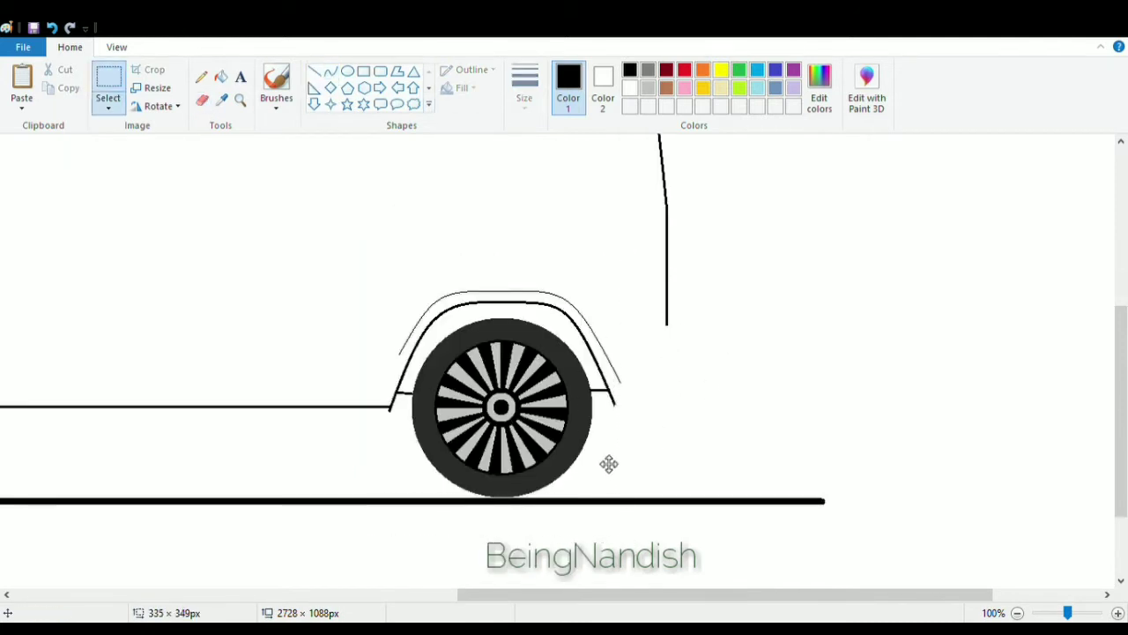
drag(607, 464, 590, 464)
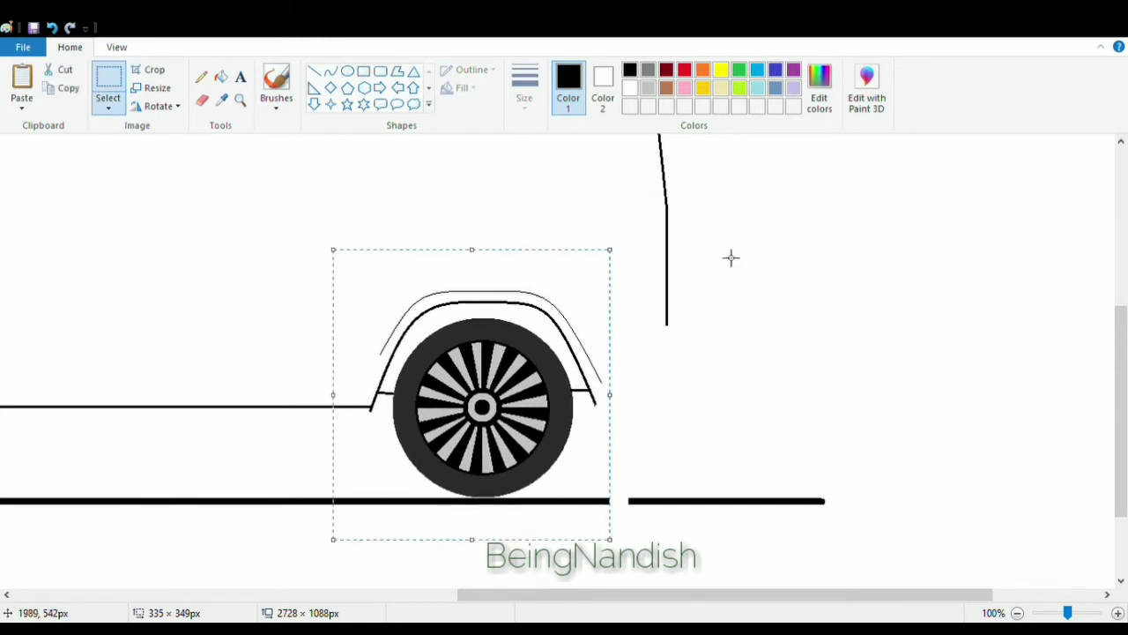
Draw a curved rear bumper line from behind the rear wheel arch toward the rear edge.
click(331, 70)
drag(602, 410, 688, 389)
mouse_move(610, 418)
mouse_down()
mouse_move(625, 424)
mouse_move(611, 424)
mouse_up()
mouse_move(684, 399)
mouse_down()
mouse_move(694, 405)
mouse_move(647, 390)
mouse_move(684, 386)
mouse_move(609, 418)
mouse_move(655, 408)
mouse_move(614, 412)
mouse_up()
click(736, 334)
click(52, 28)
click(745, 399)
click(202, 100)
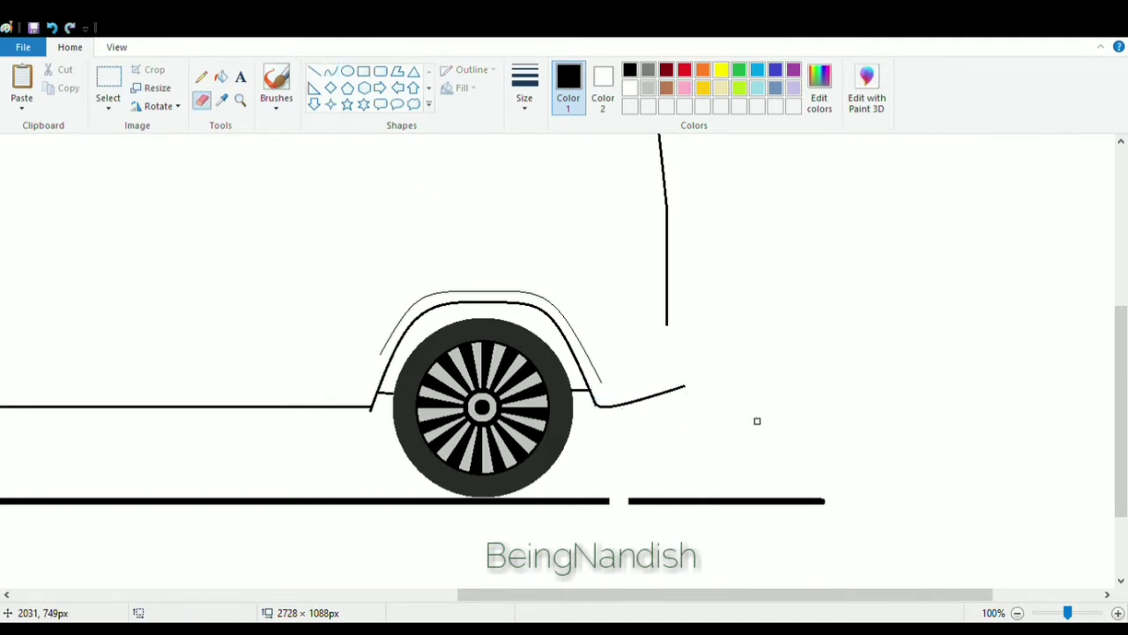
Draw a short curve joining the rear bumper line up to the bottom of the rear edge.
click(330, 72)
mouse_move(680, 388)
mouse_down()
mouse_move(685, 328)
mouse_move(705, 345)
mouse_up()
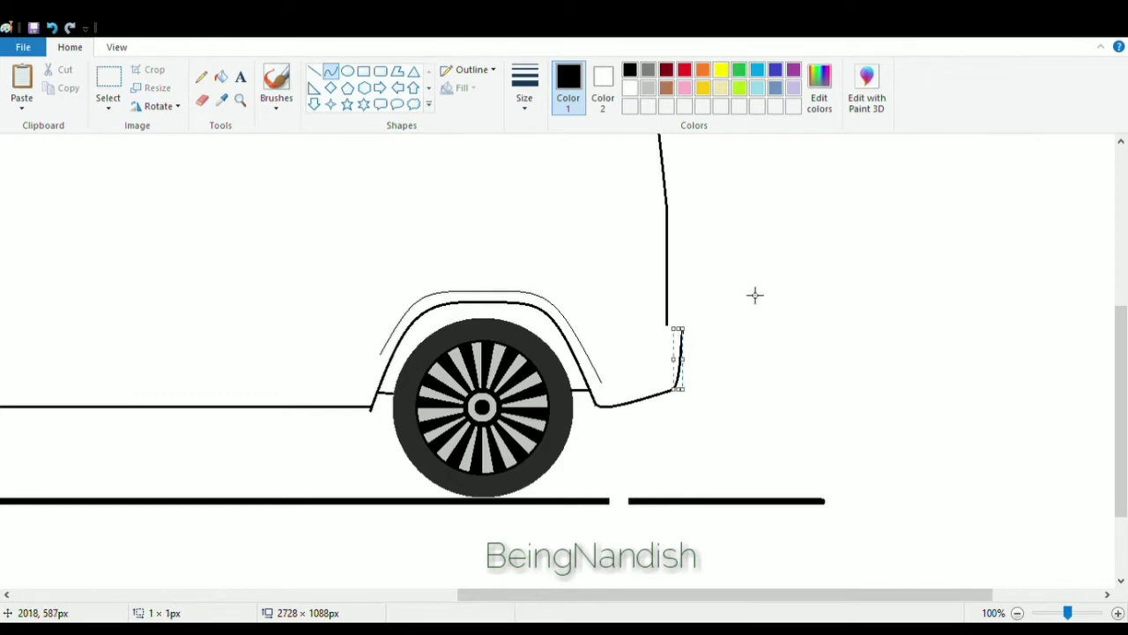
click(314, 71)
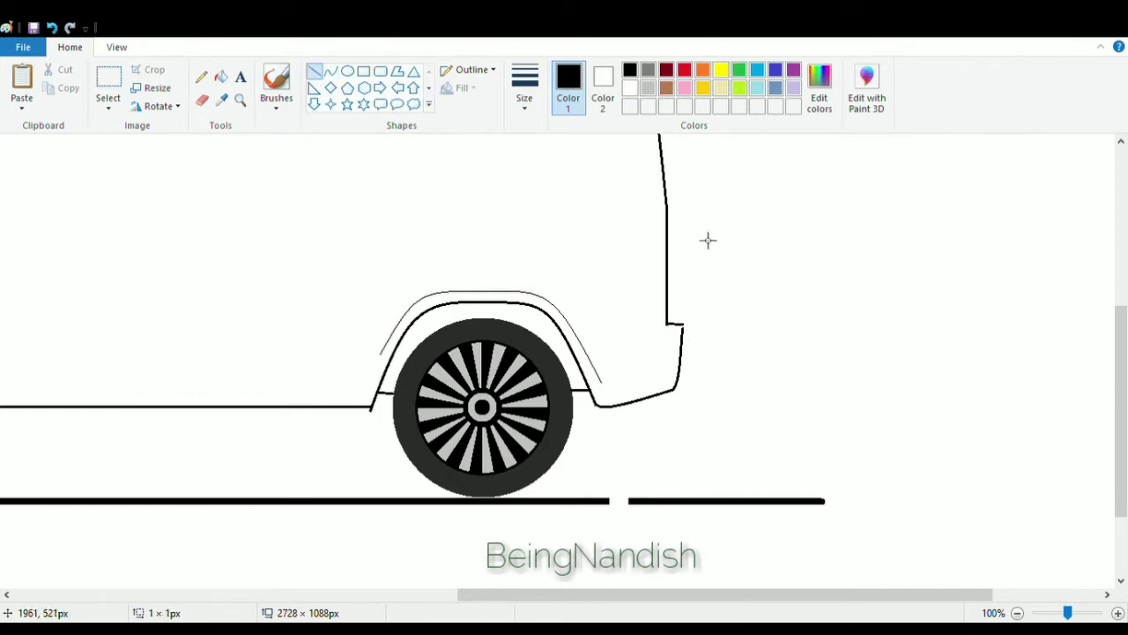
Undo the last line and draw the rear bumper's top edge back toward the rear wheel arch.
key(ctrl+z)
drag(654, 331, 559, 325)
click(202, 99)
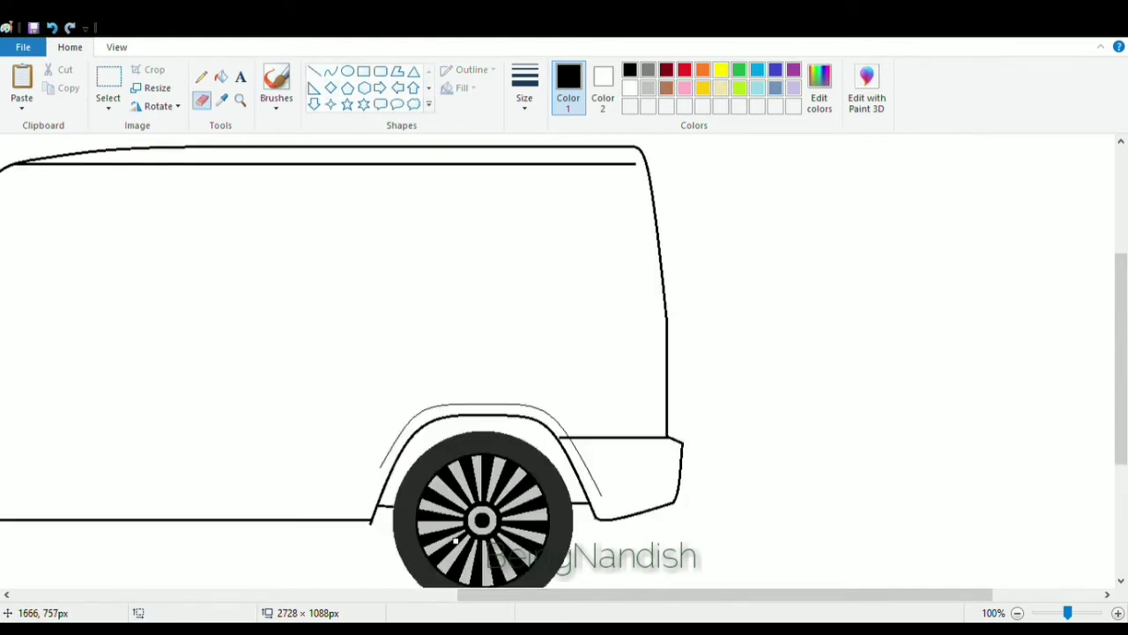
drag(487, 606, 207, 596)
scroll(275, 595, down, 2)
click(313, 76)
drag(266, 353, 191, 354)
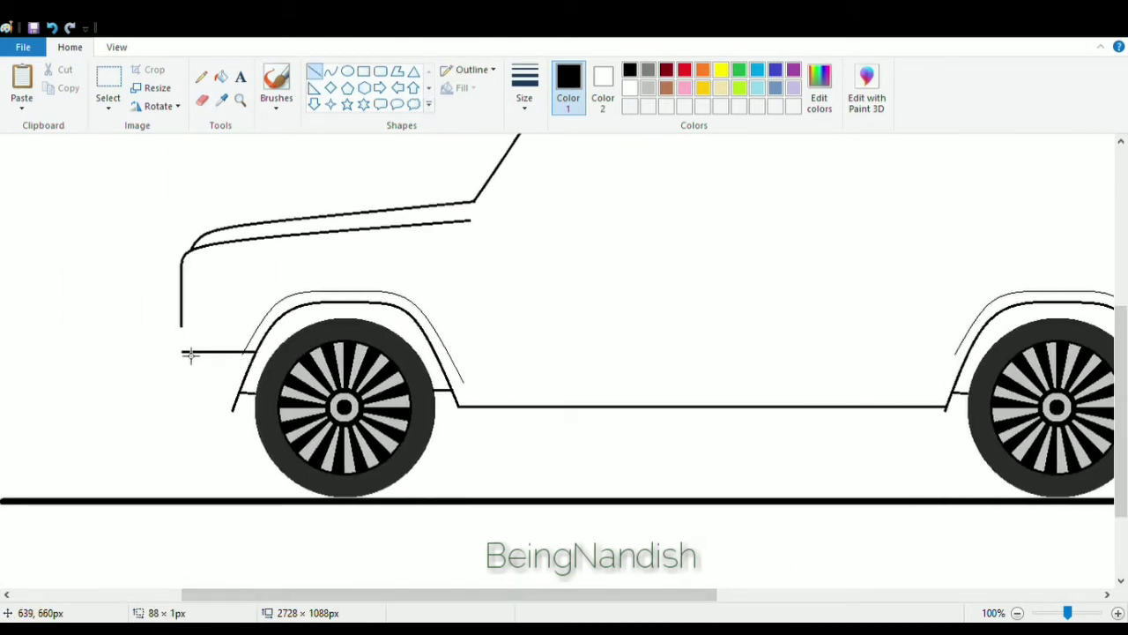
key(ctrl+z)
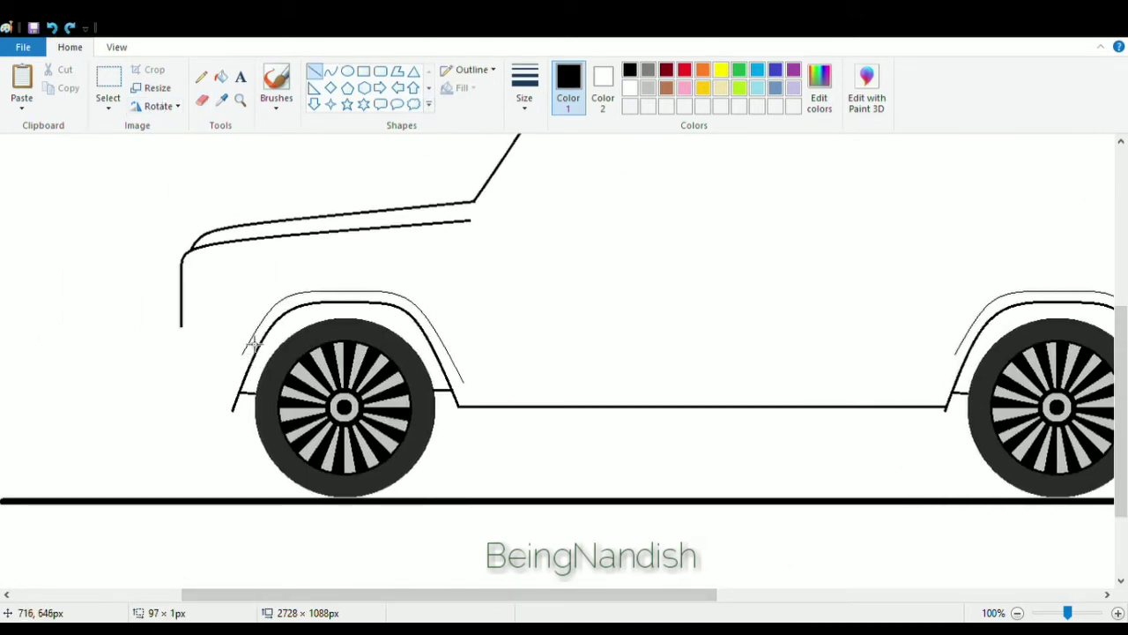
Draw the curved front bumper outline below the front face, ending at the front wheel arch.
click(116, 47)
click(20, 81)
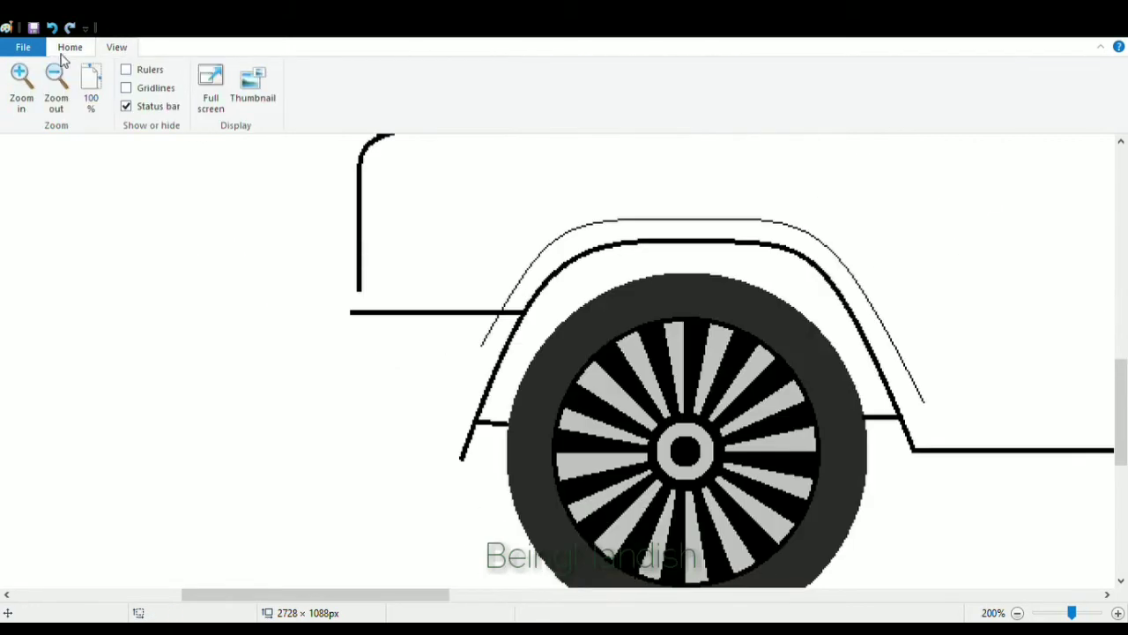
click(69, 46)
click(330, 70)
drag(351, 313, 308, 371)
mouse_move(323, 342)
mouse_down()
mouse_move(306, 338)
mouse_move(297, 311)
mouse_move(308, 328)
mouse_up()
mouse_move(325, 380)
mouse_down()
mouse_move(468, 469)
mouse_move(325, 469)
mouse_up()
key(ctrl+z)
drag(385, 388, 345, 381)
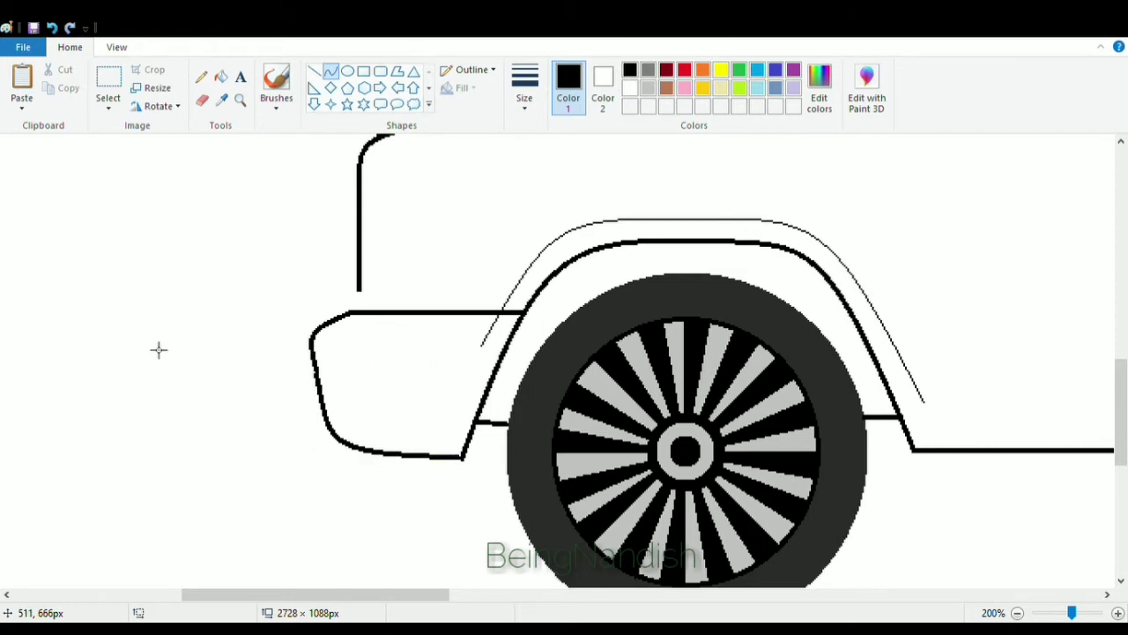
Draw a vertical line from the hood down to the bumper to mark the front grille edge.
scroll(159, 350, up, 3)
click(315, 71)
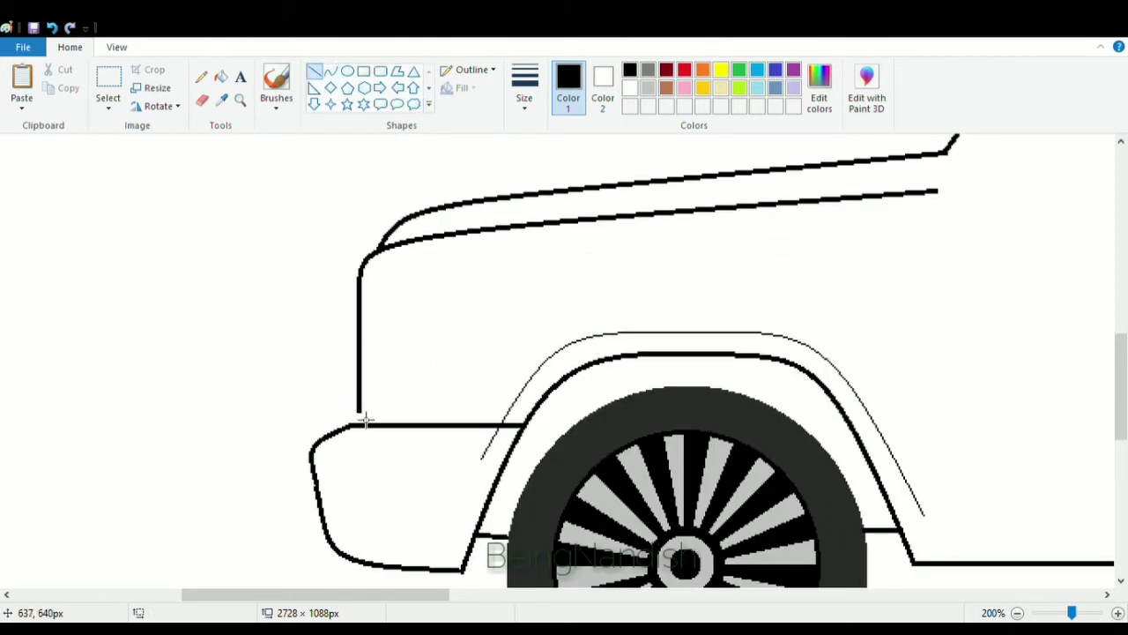
click(202, 100)
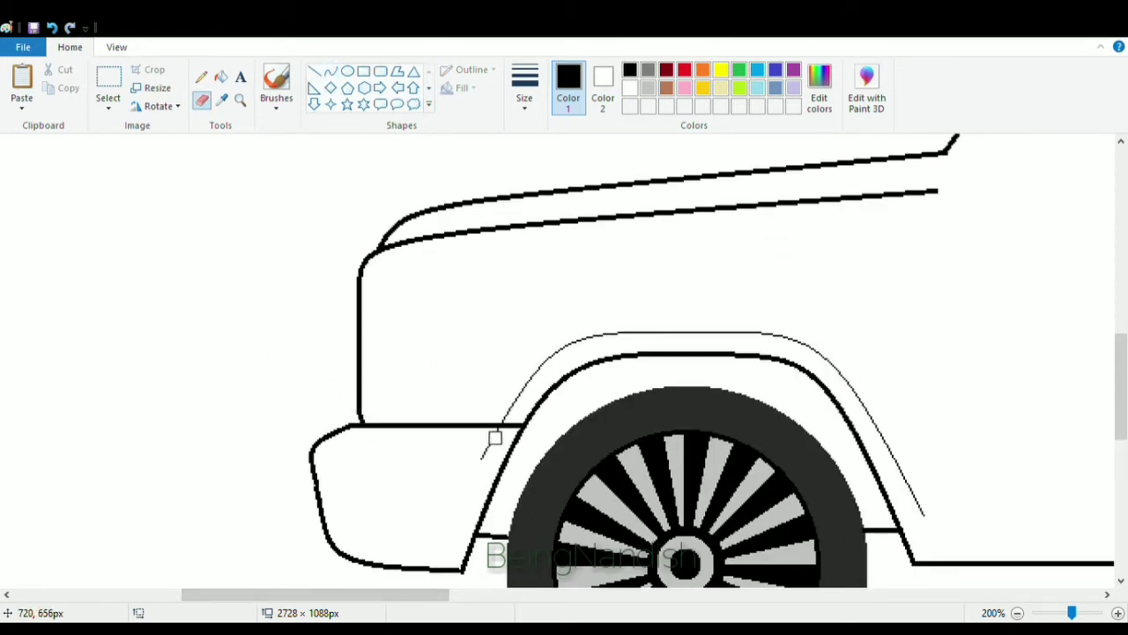
drag(426, 594, 444, 595)
click(314, 71)
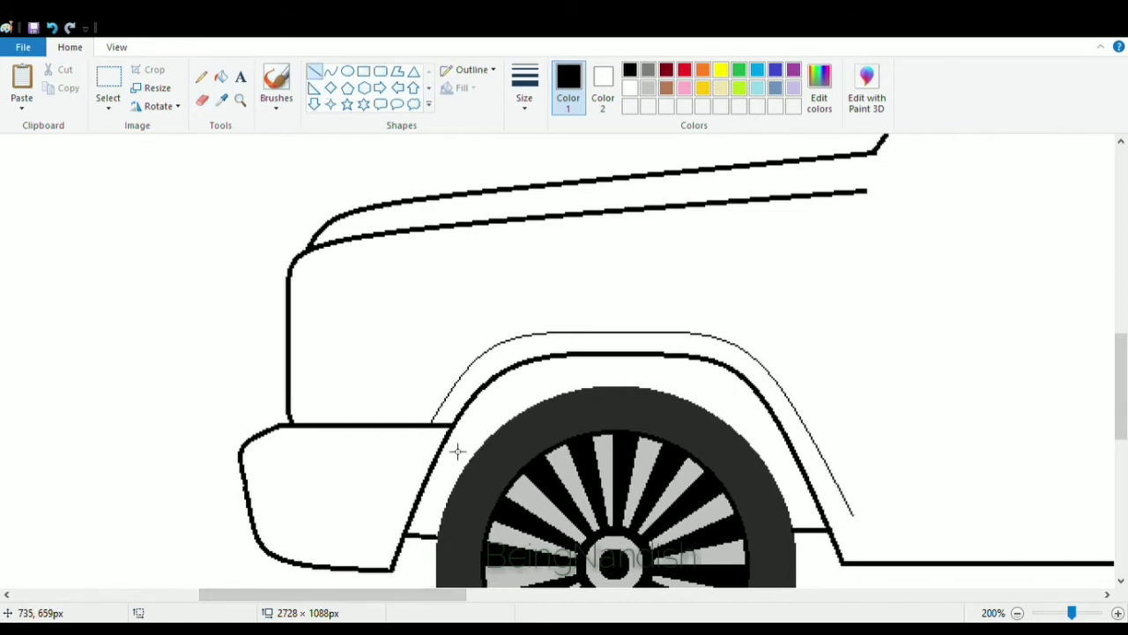
drag(354, 248, 352, 428)
click(51, 27)
drag(355, 239, 372, 428)
click(51, 27)
drag(367, 238, 367, 425)
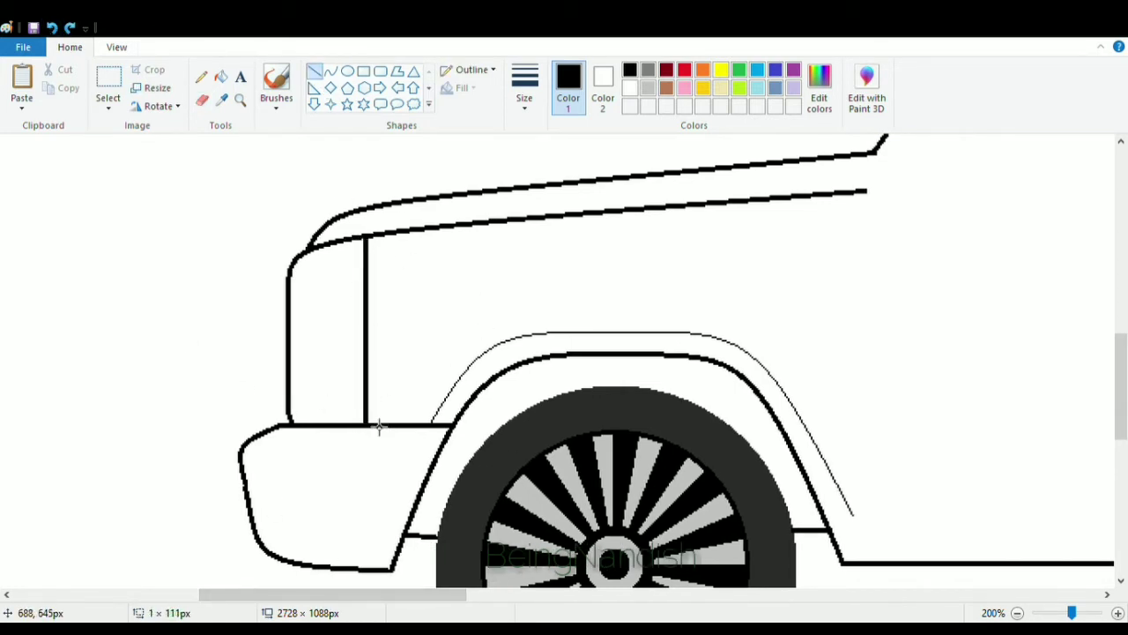
Draw a tall oval headlight about 20 × 61 px on the front face and shift it slightly left.
click(349, 74)
drag(315, 267, 346, 370)
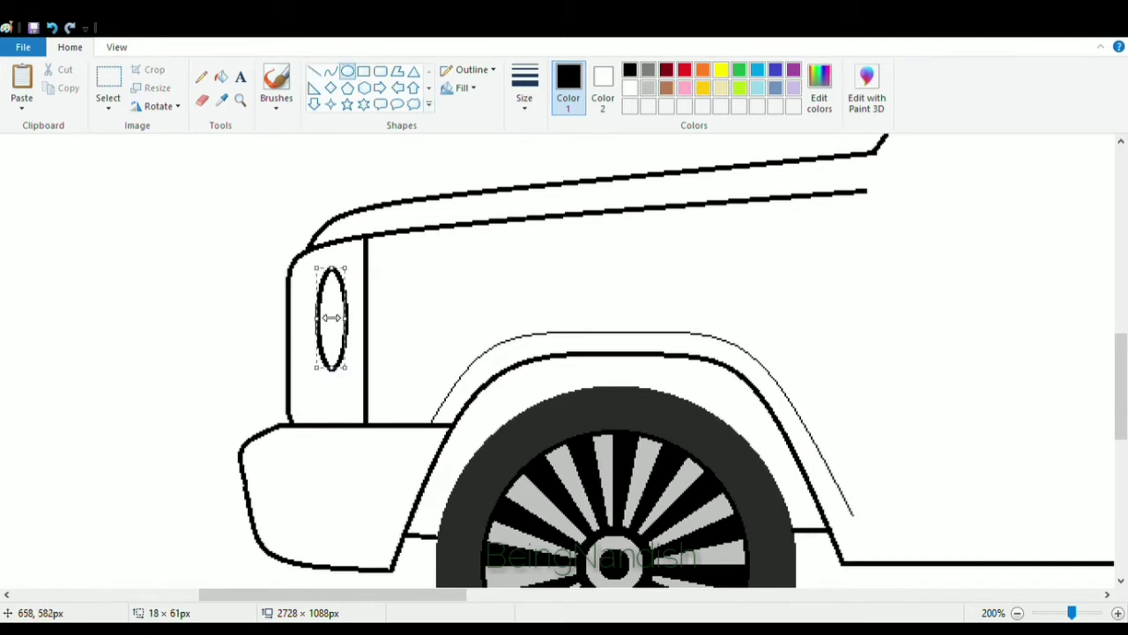
mouse_move(329, 323)
mouse_down()
mouse_move(342, 324)
mouse_move(317, 321)
mouse_up()
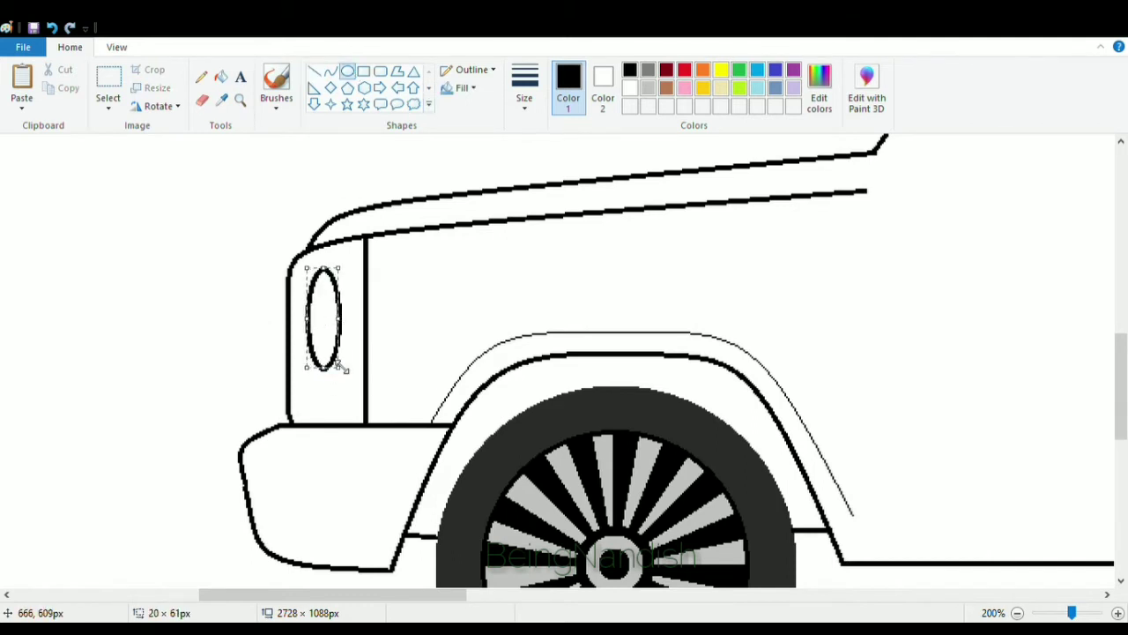
Add an inner outline, two vertical lines and a small side marker dot to the headlight.
click(282, 340)
click(330, 72)
drag(327, 280, 326, 358)
click(318, 329)
click(318, 329)
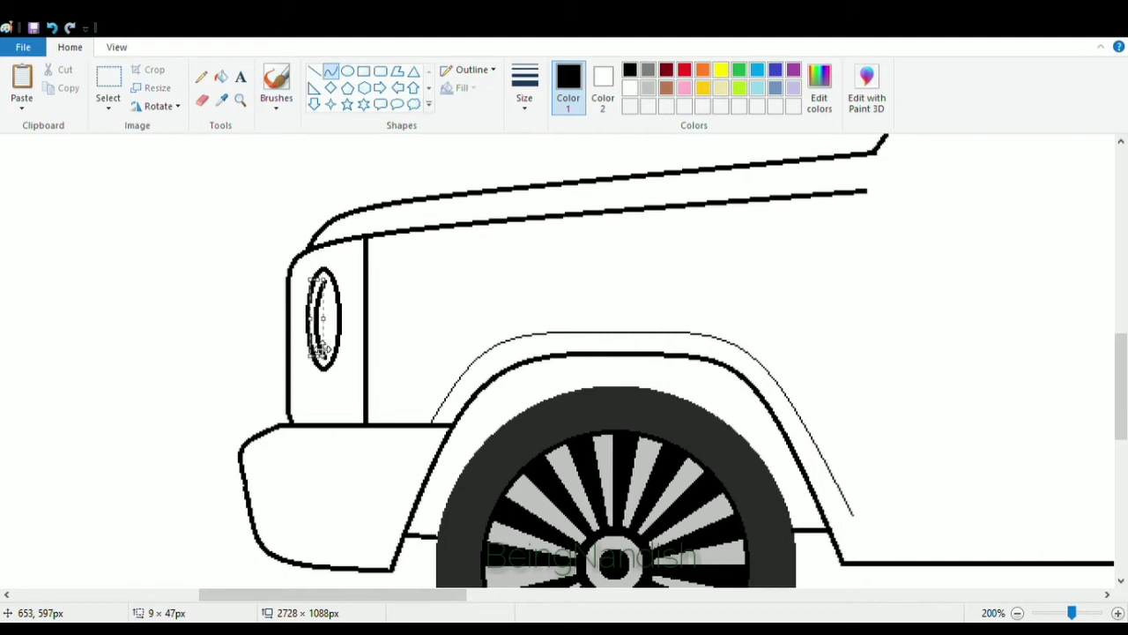
click(298, 328)
click(319, 72)
mouse_move(327, 305)
mouse_down()
mouse_move(327, 328)
mouse_move(302, 328)
mouse_up()
click(347, 70)
click(269, 285)
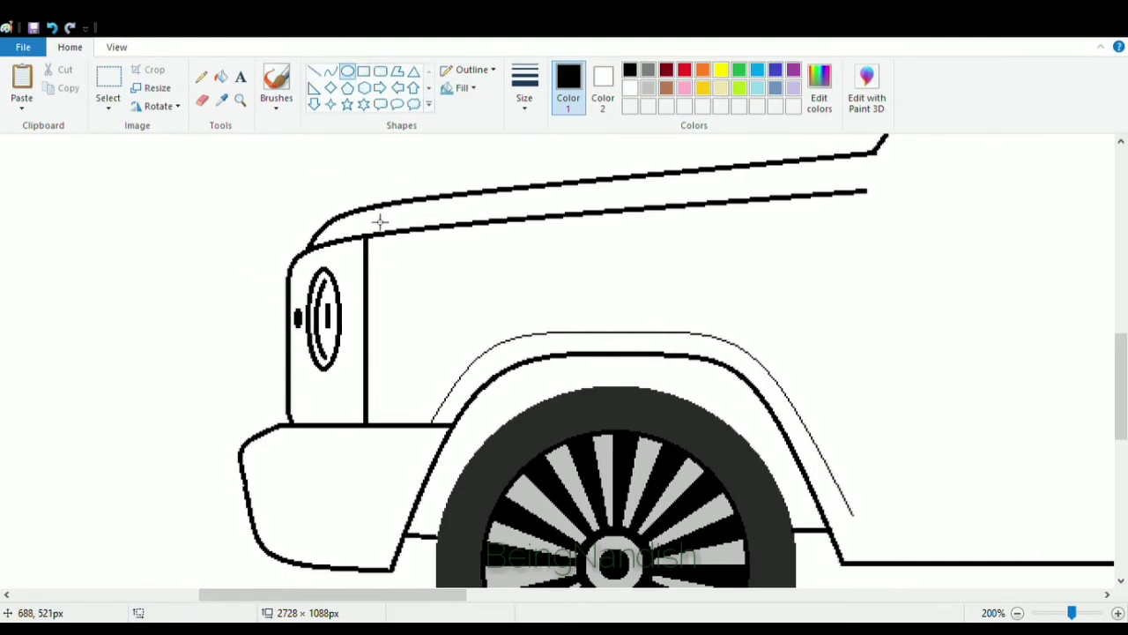
Draw a small oval bump on the hood just behind the front grille edge.
mouse_move(371, 211)
mouse_down()
mouse_move(428, 239)
mouse_move(430, 207)
mouse_up()
click(202, 99)
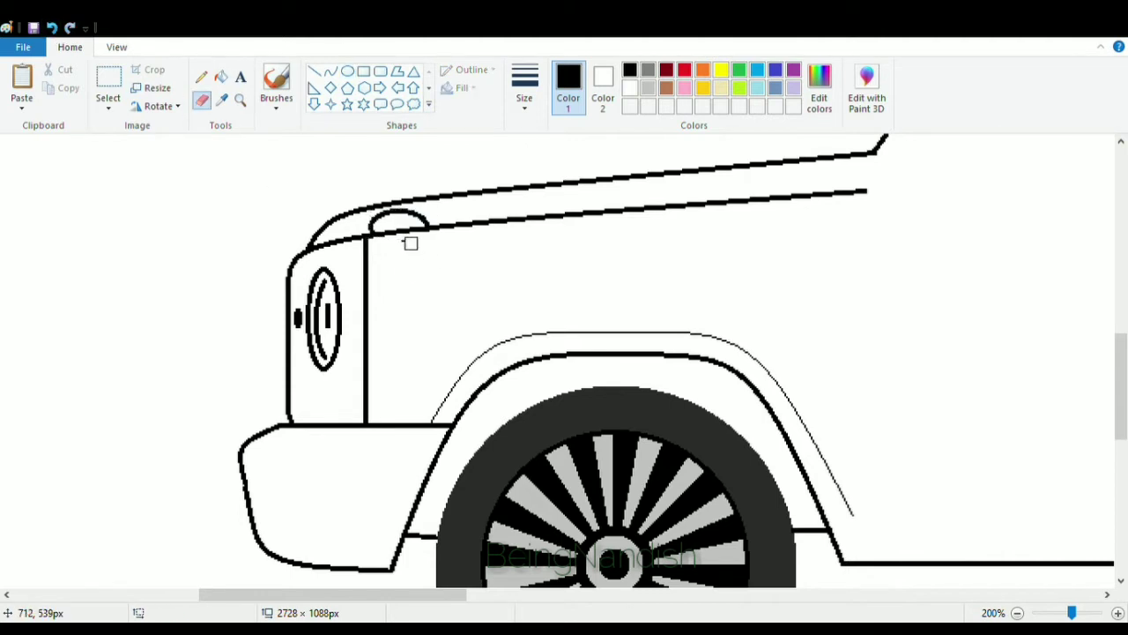
click(117, 46)
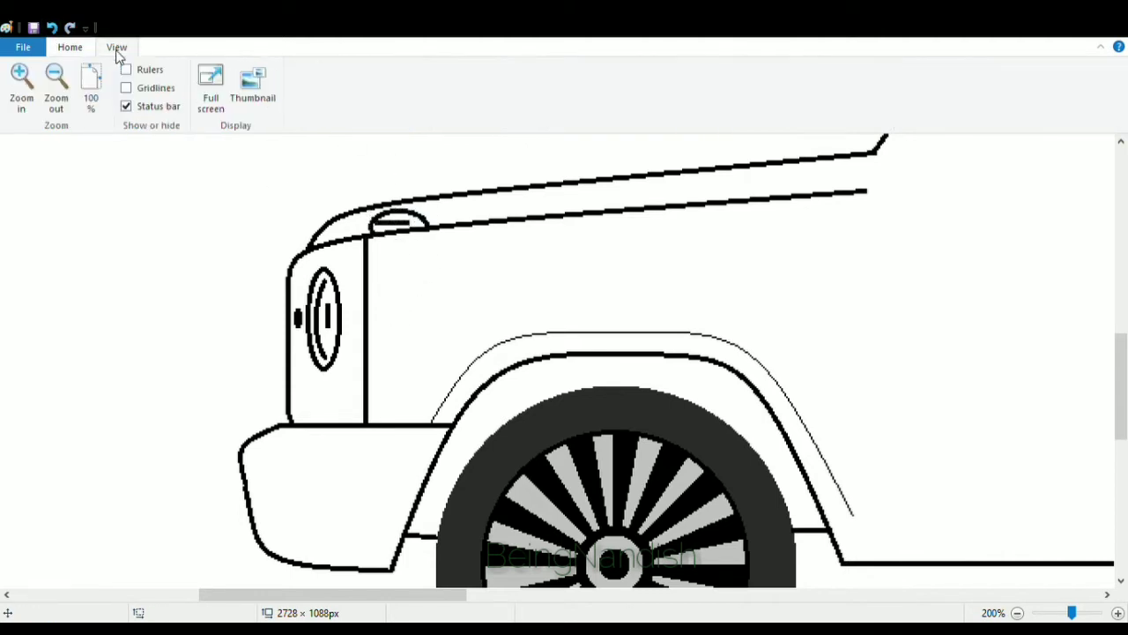
click(56, 84)
click(55, 84)
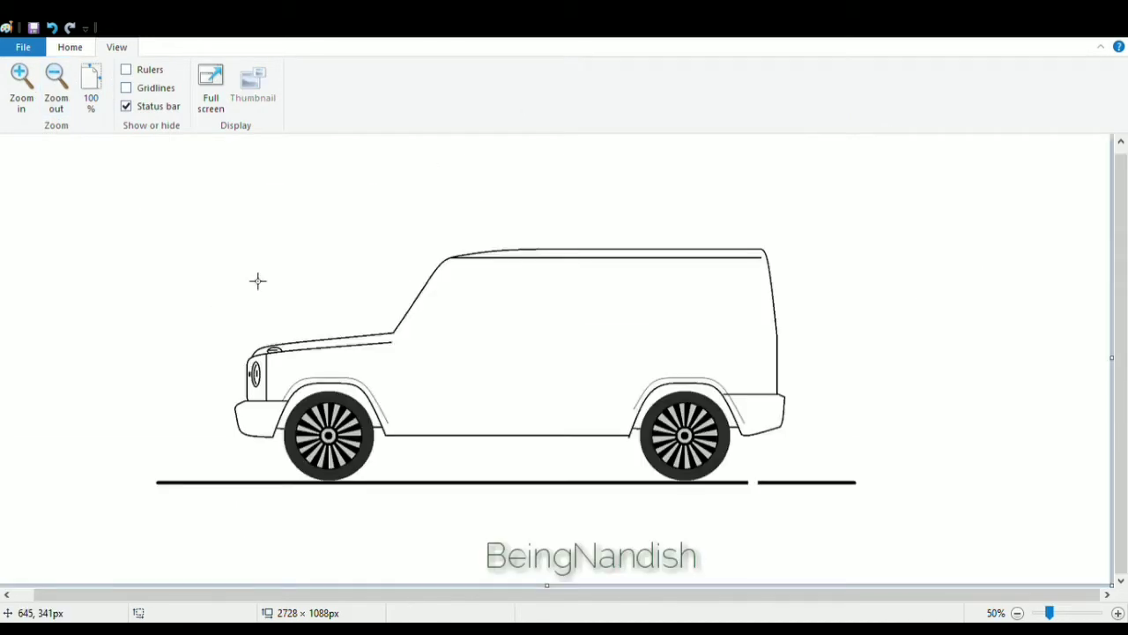
Join the hood's lower line to the windshield base with a short connecting line.
click(22, 85)
drag(275, 595, 439, 601)
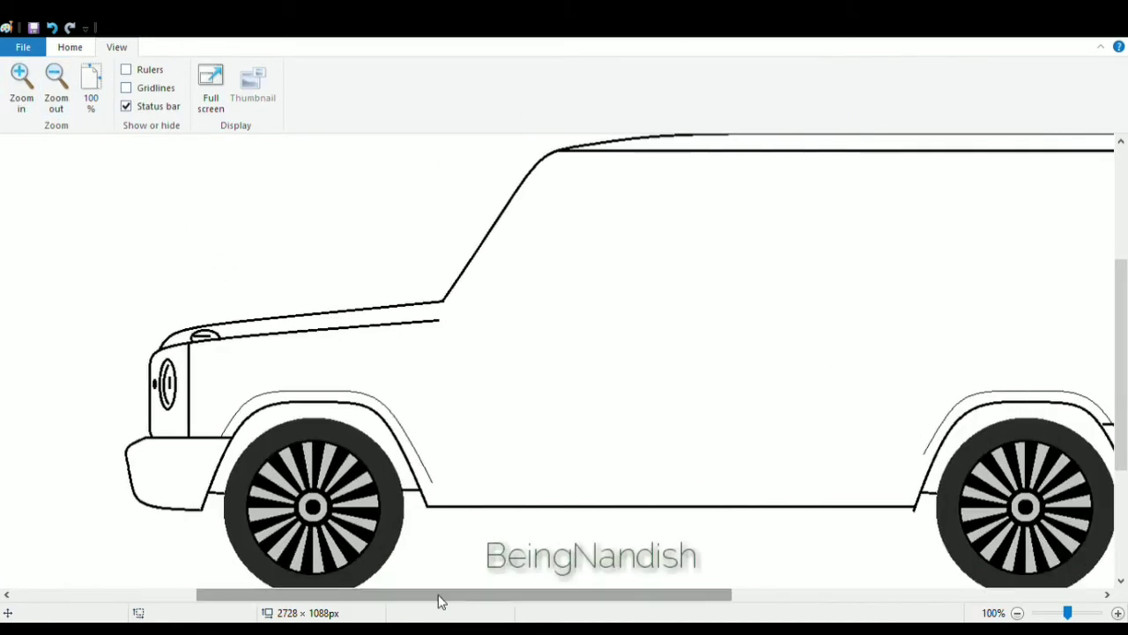
click(70, 48)
drag(444, 324, 444, 324)
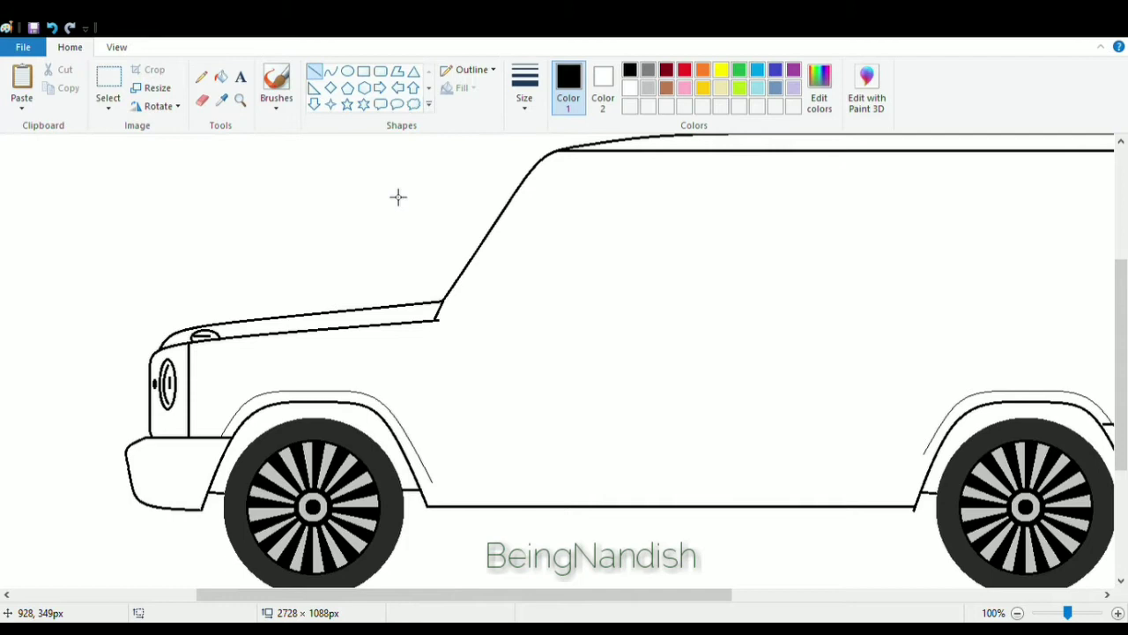
Draw a thin rectangle along the roof as a roof rail from the windshield to the rear.
click(202, 99)
mouse_move(378, 596)
mouse_down()
mouse_move(481, 597)
mouse_move(398, 600)
mouse_up()
click(363, 71)
drag(276, 150, 912, 161)
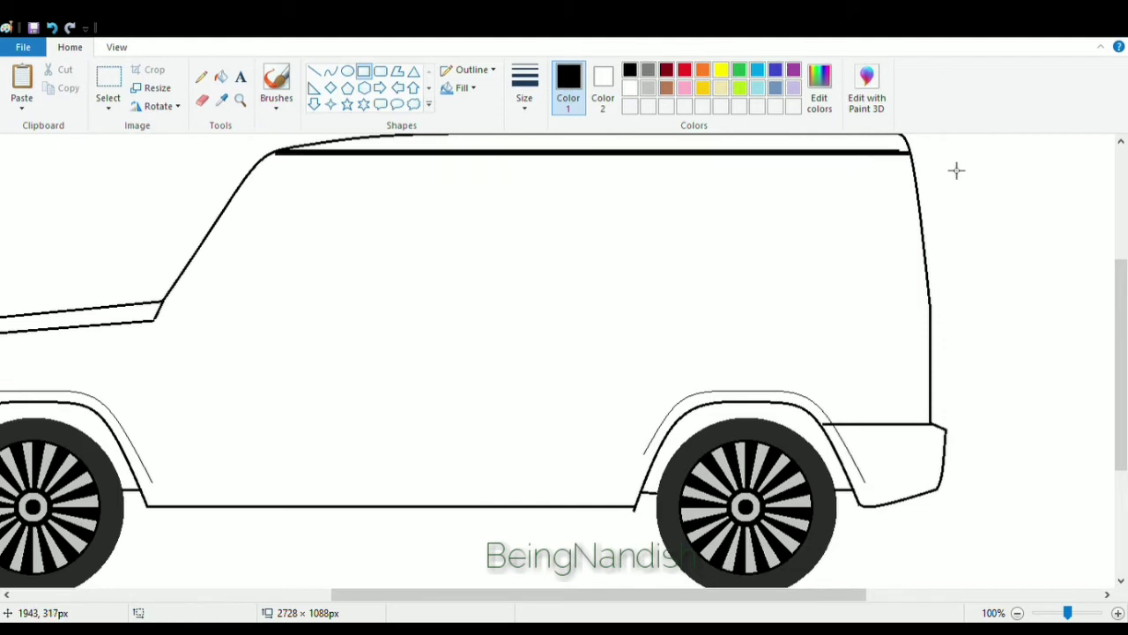
Draw a line parallel to the windshield to form the A-pillar.
click(330, 70)
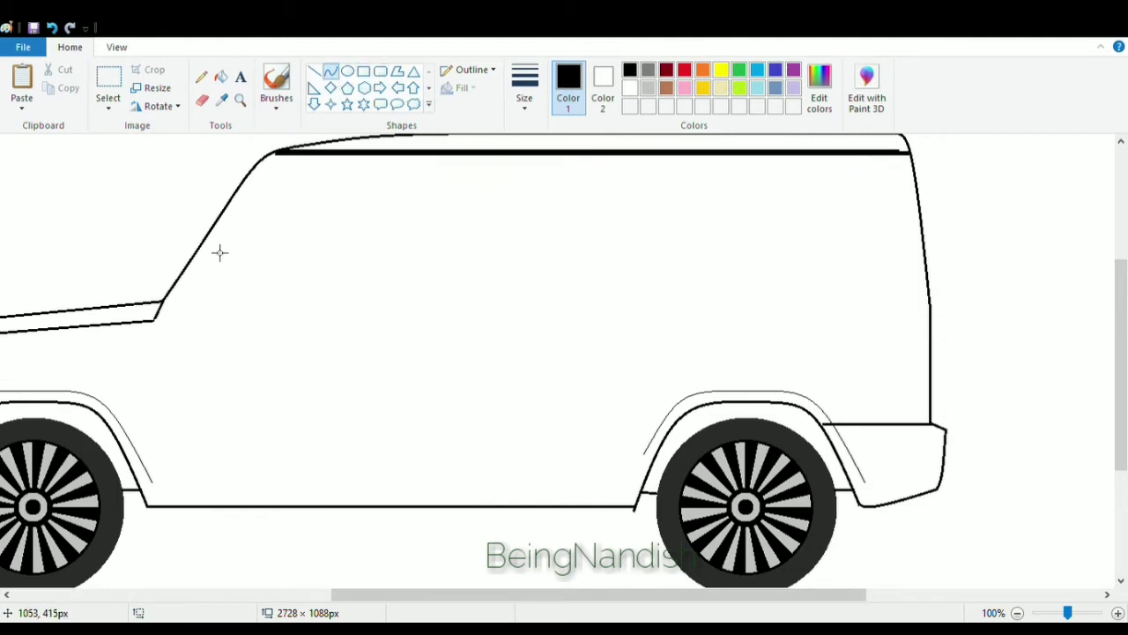
click(316, 70)
drag(264, 156, 167, 303)
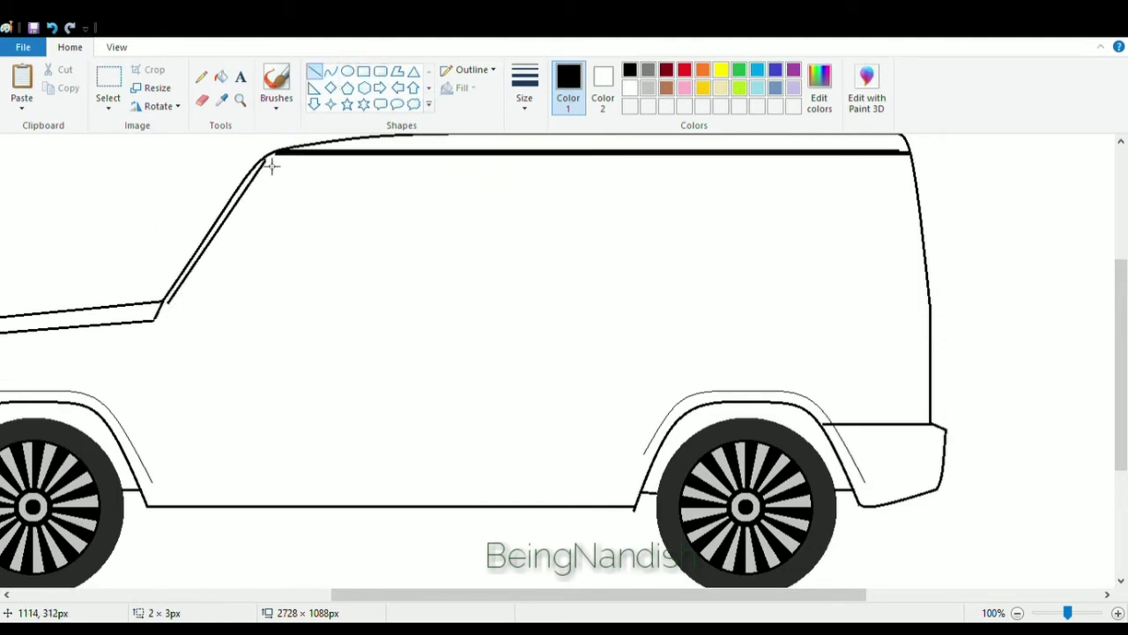
Draw the slanted front edge of the front side window along the windshield, redoing the first attempt.
click(331, 70)
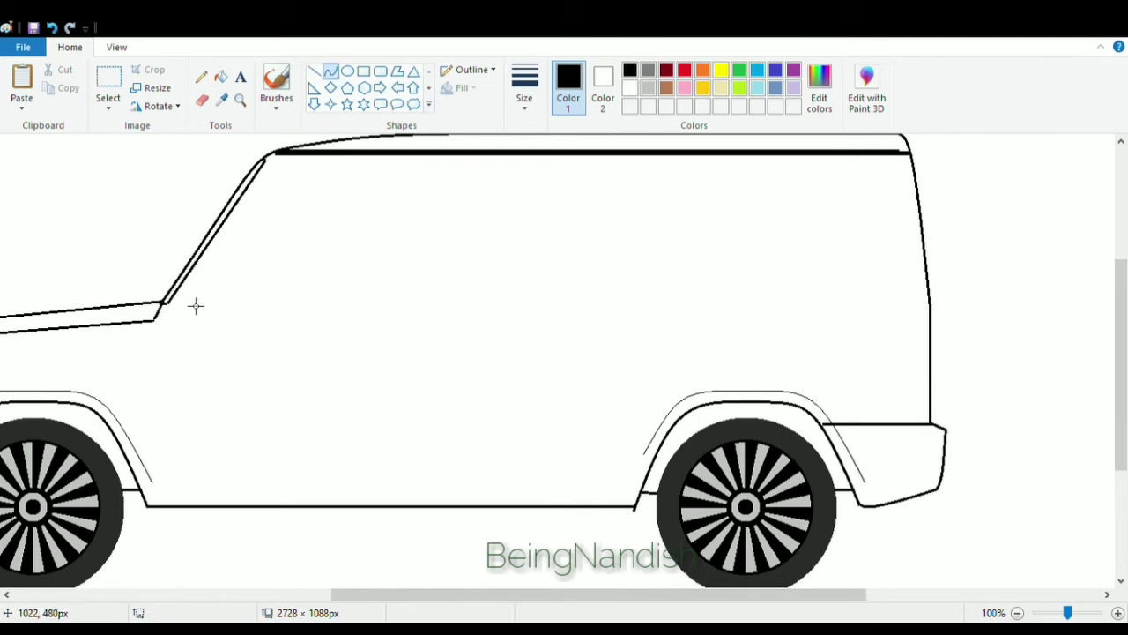
drag(195, 305, 327, 176)
click(285, 175)
click(283, 175)
click(52, 28)
mouse_move(188, 309)
mouse_down()
mouse_move(237, 237)
mouse_move(305, 174)
mouse_move(383, 305)
mouse_move(414, 309)
mouse_up()
click(284, 170)
click(282, 171)
Draw a rounded rectangle for the front side window behind the slanted edge.
click(380, 70)
drag(307, 238, 295, 237)
drag(413, 240, 424, 241)
Trim the front side window so its slanted edge joins the rounded window outline.
click(202, 99)
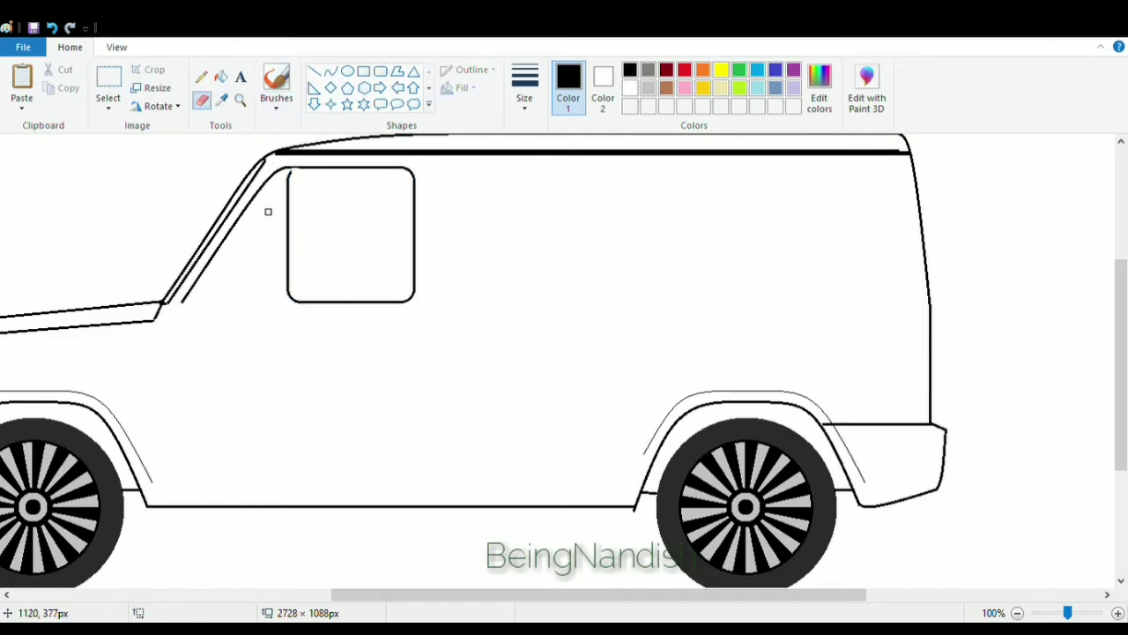
key(ctrl+Page_Up)
click(108, 88)
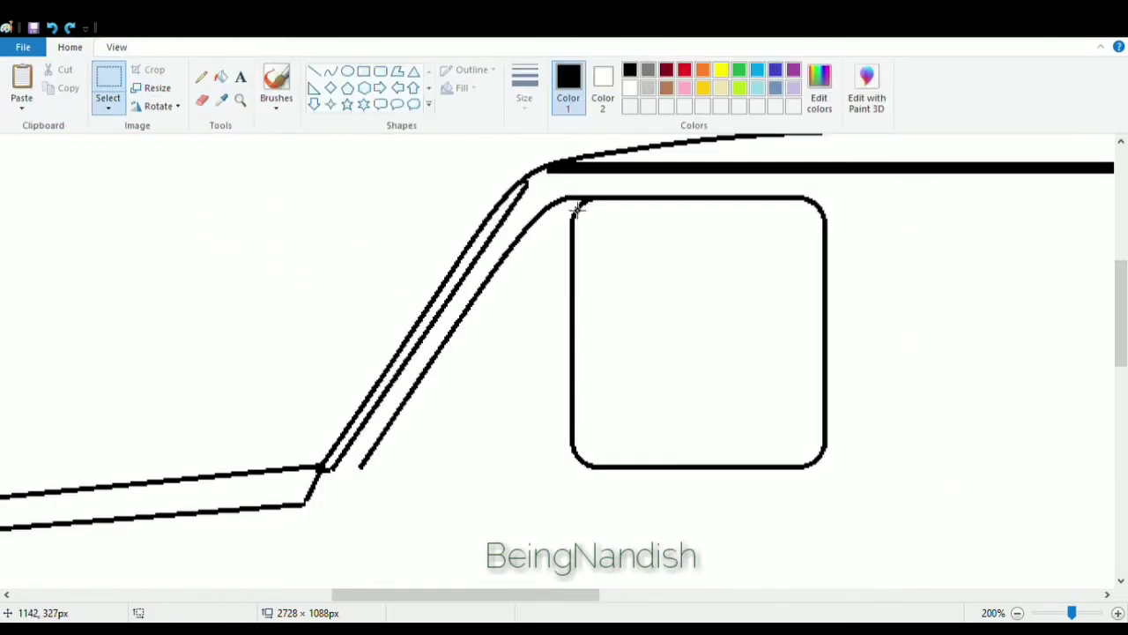
mouse_move(568, 199)
mouse_down()
mouse_move(615, 488)
mouse_move(577, 467)
mouse_move(360, 468)
mouse_up()
key(Delete)
click(314, 71)
click(51, 27)
drag(435, 595, 540, 610)
click(116, 47)
click(91, 88)
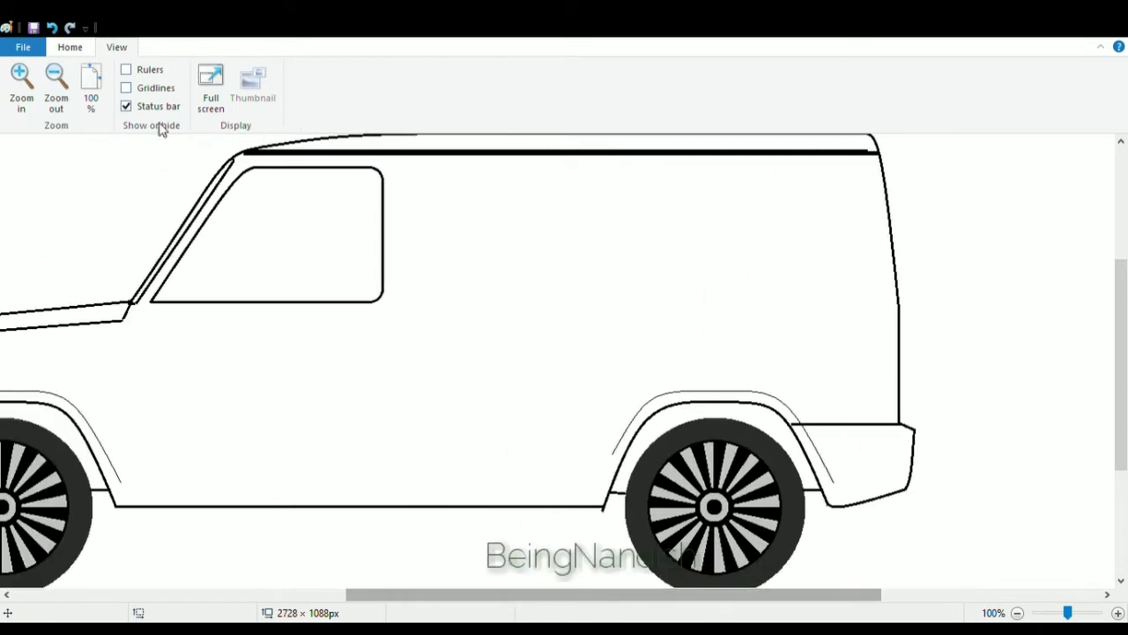
Draw a second rounded-rectangle side window about 237 × 162 px behind the front window.
click(70, 47)
click(379, 71)
drag(424, 177, 617, 305)
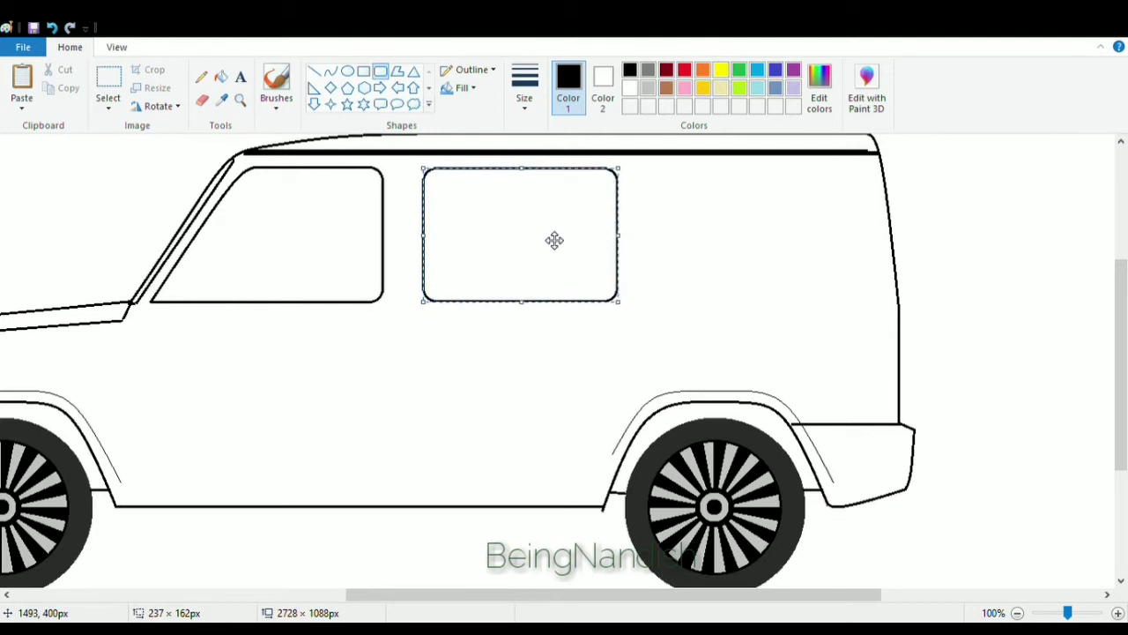
click(507, 460)
drag(483, 595, 579, 595)
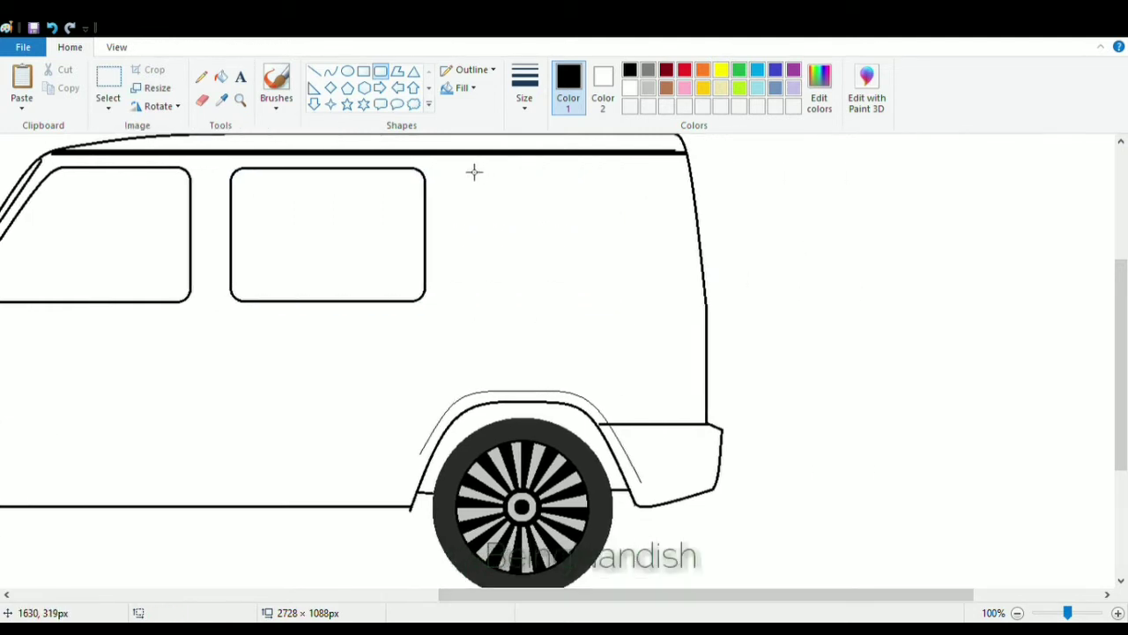
Draw a third rounded-rectangle side window about 227 × 158 px toward the rear.
drag(467, 167, 663, 307)
drag(567, 177, 567, 179)
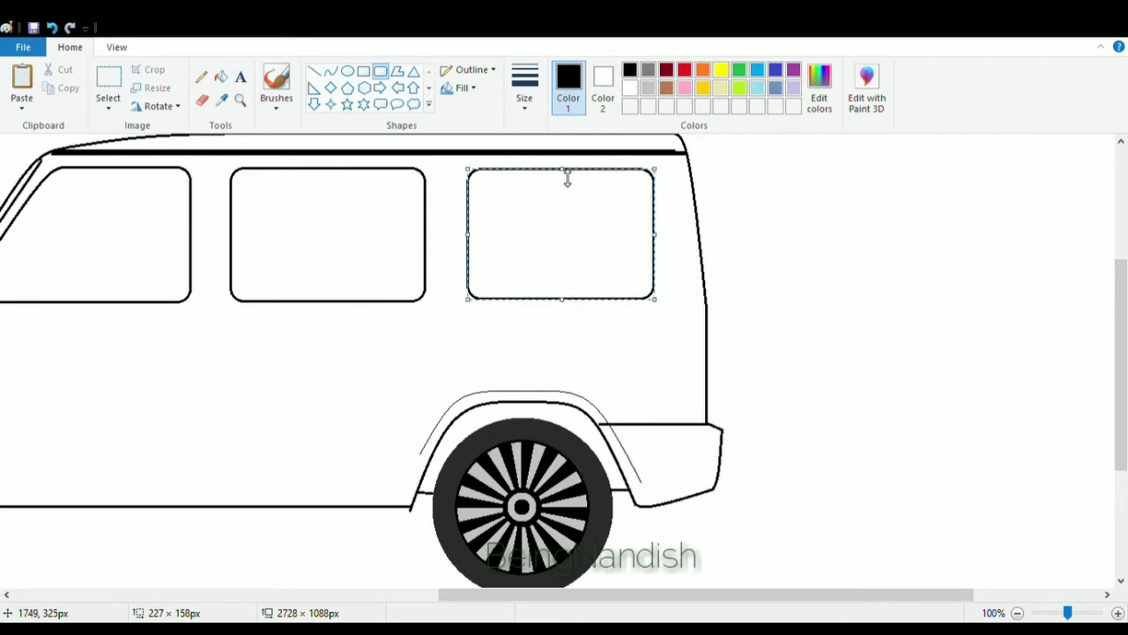
drag(474, 236, 471, 236)
click(454, 316)
Erase the second window's rear edge and redraw it as a slanted curve.
click(117, 48)
click(21, 86)
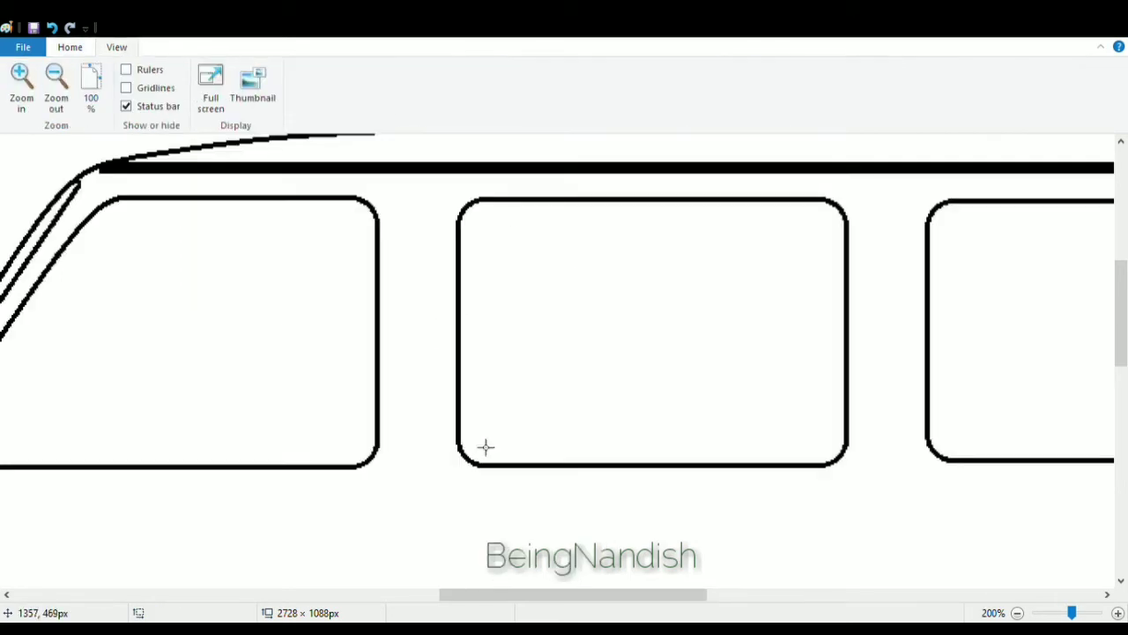
drag(520, 595, 611, 594)
click(69, 48)
click(201, 100)
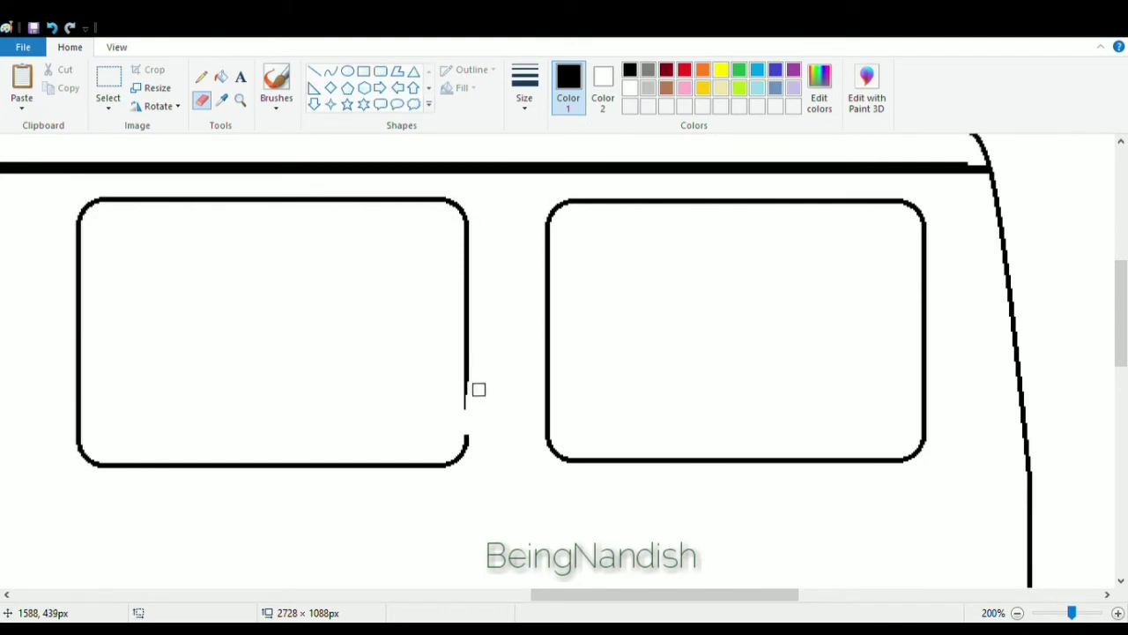
mouse_move(478, 389)
mouse_down()
mouse_move(463, 214)
mouse_move(467, 434)
mouse_up()
click(330, 70)
click(460, 238)
drag(457, 225, 461, 224)
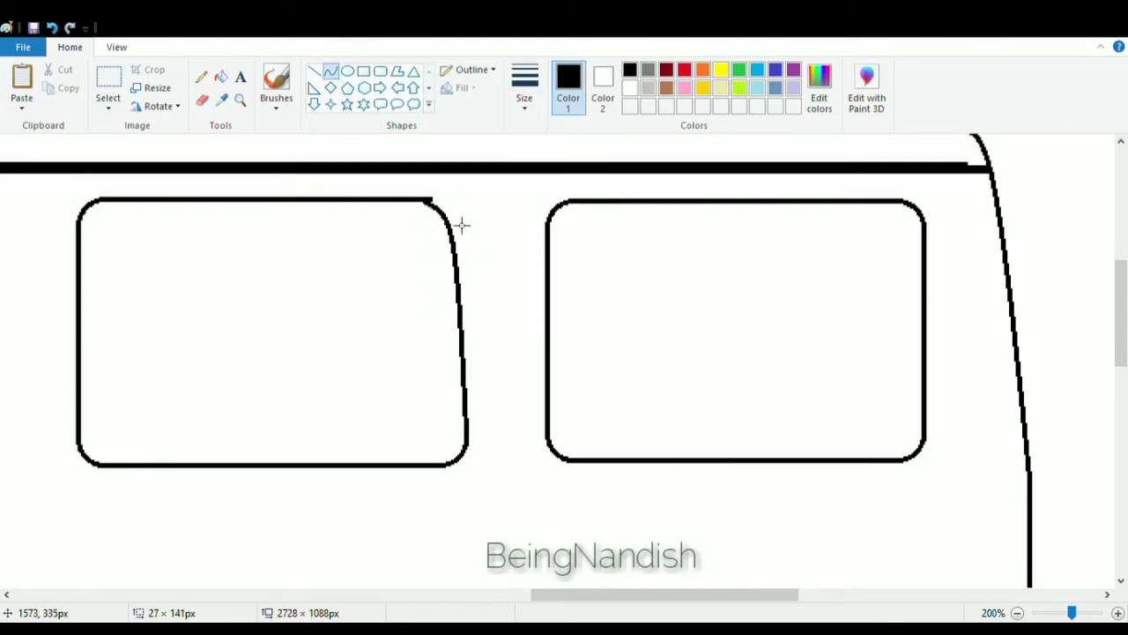
click(202, 100)
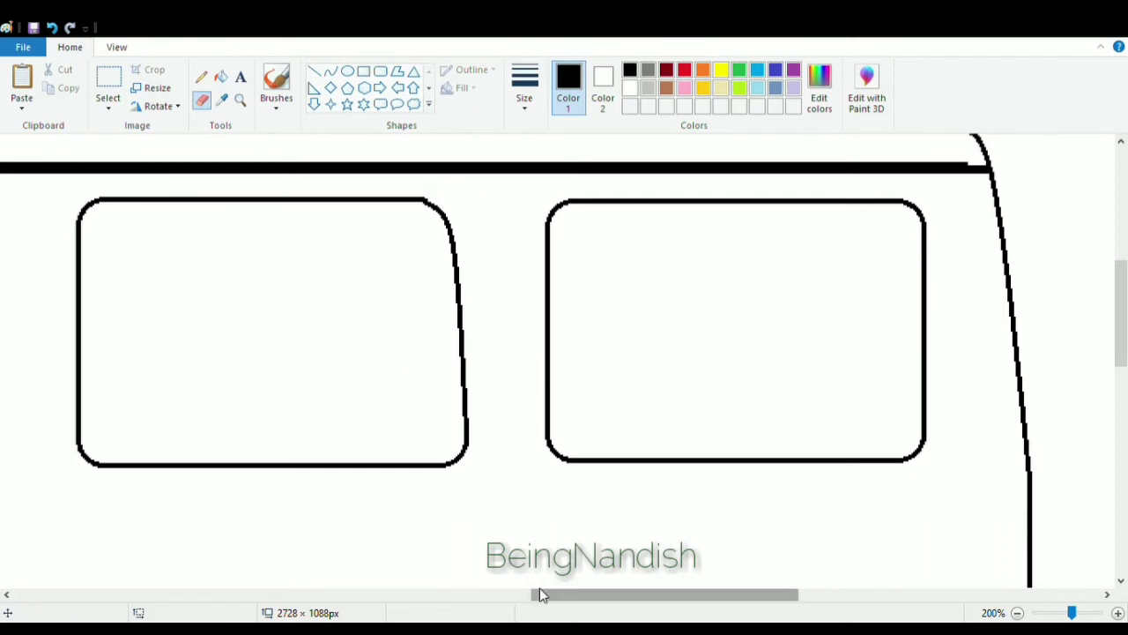
Erase the third window's front edge and redraw it as a slanted curve.
drag(536, 595, 558, 595)
mouse_move(461, 211)
mouse_down()
mouse_move(458, 292)
mouse_move(493, 460)
mouse_up()
click(330, 70)
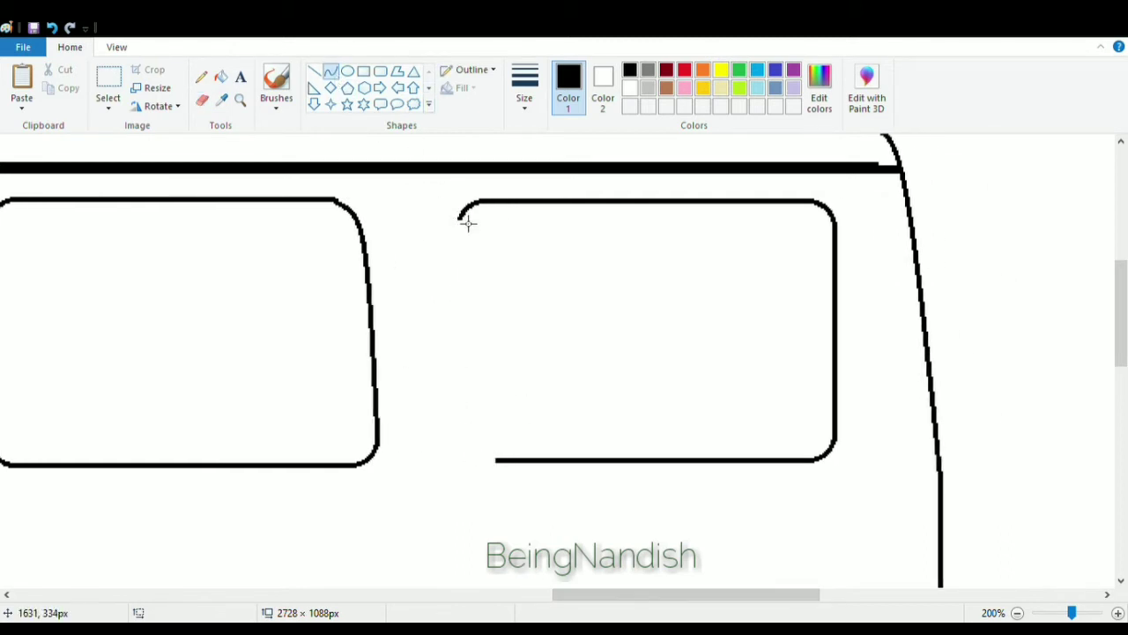
drag(461, 217, 483, 469)
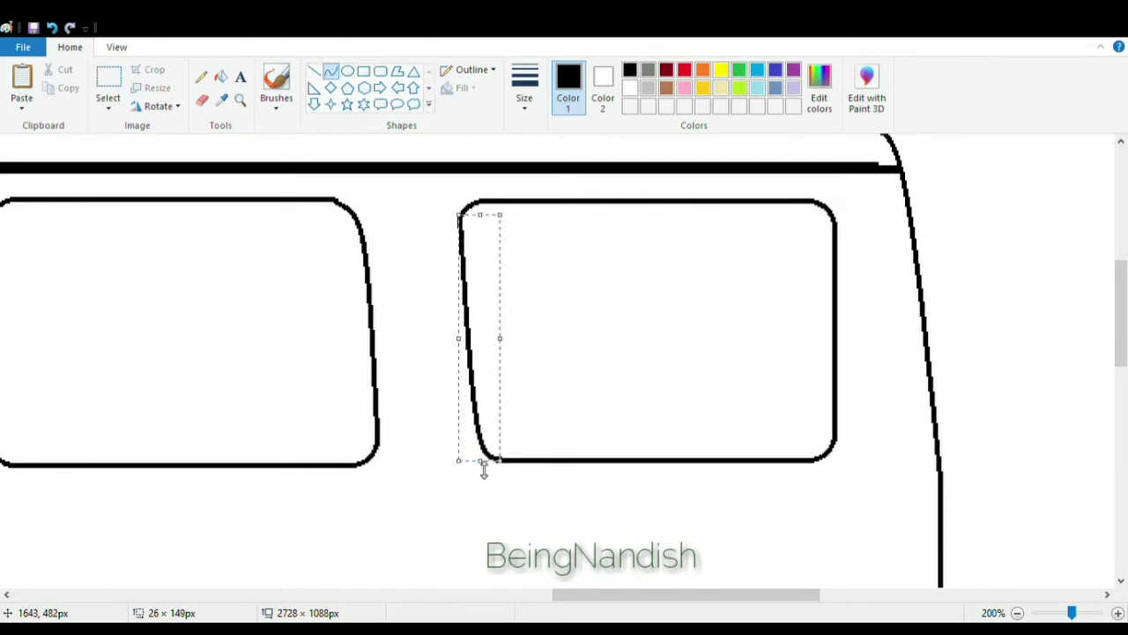
click(422, 263)
Delete the third window's rear edge and redraw it as a slanted curve.
drag(578, 599, 640, 600)
click(109, 80)
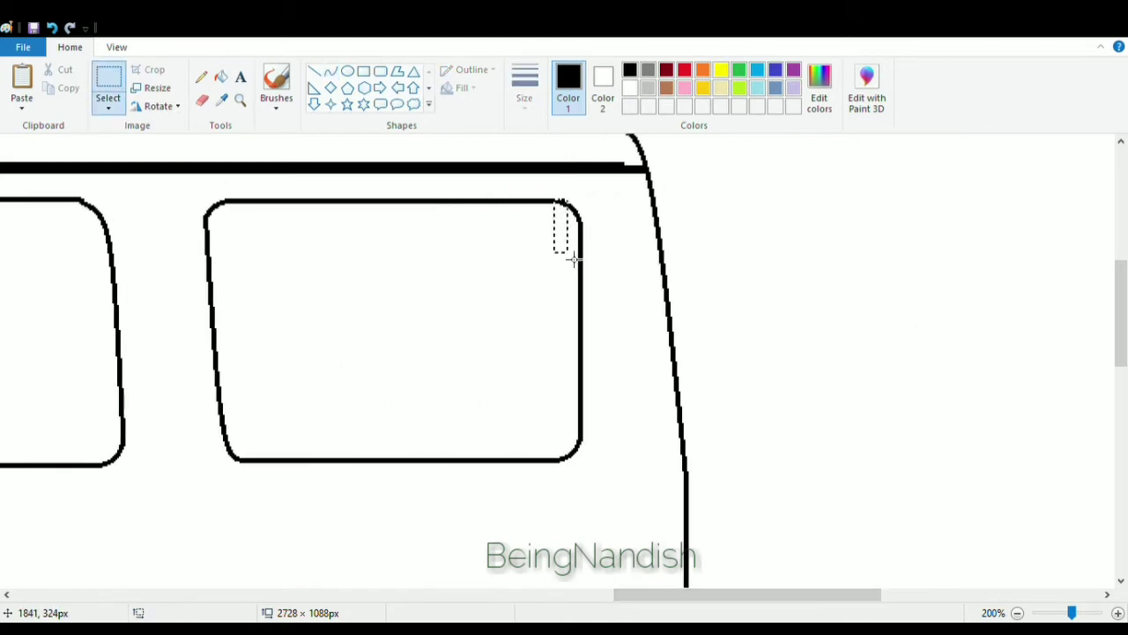
drag(573, 257, 584, 443)
drag(555, 201, 617, 443)
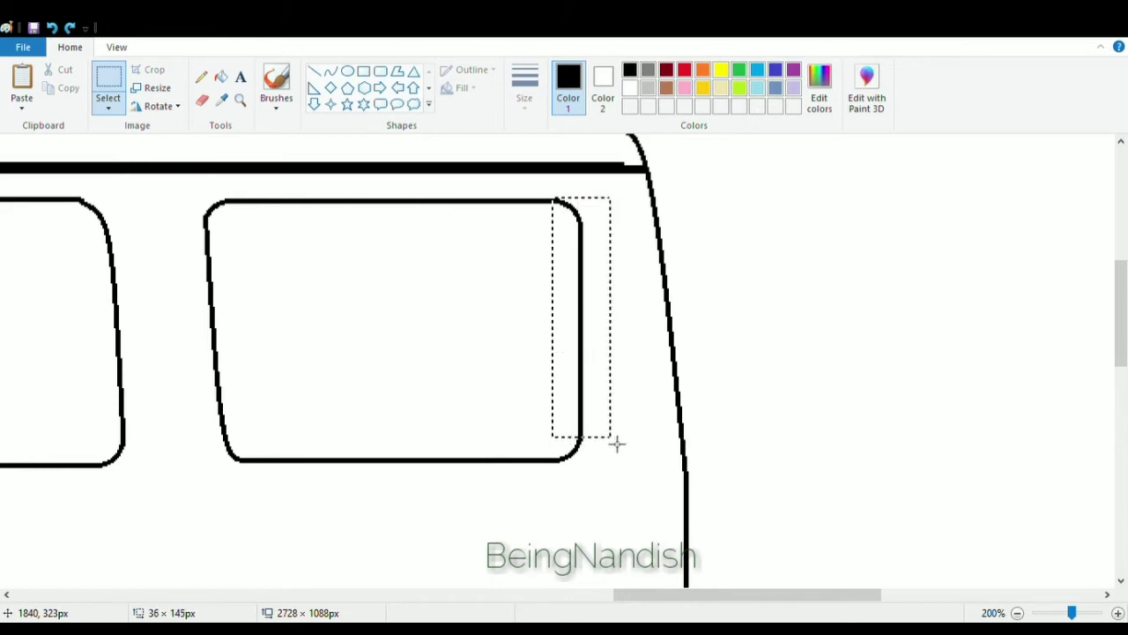
key(Delete)
click(202, 100)
click(330, 71)
mouse_move(542, 202)
mouse_down()
mouse_move(580, 438)
mouse_move(585, 252)
mouse_move(569, 224)
mouse_up()
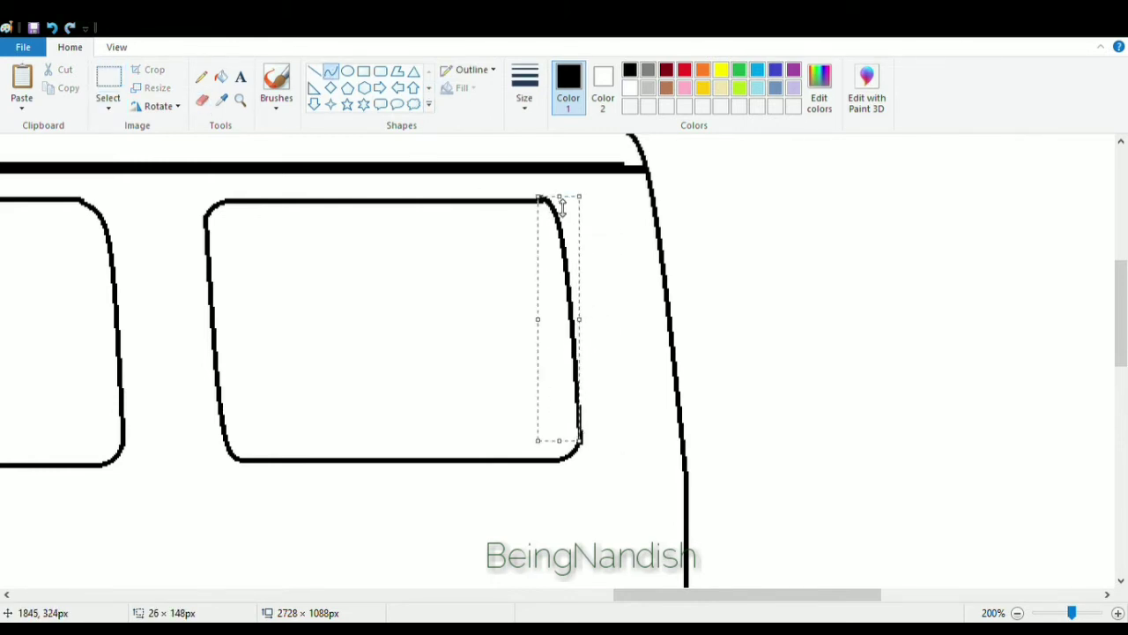
click(428, 312)
click(201, 100)
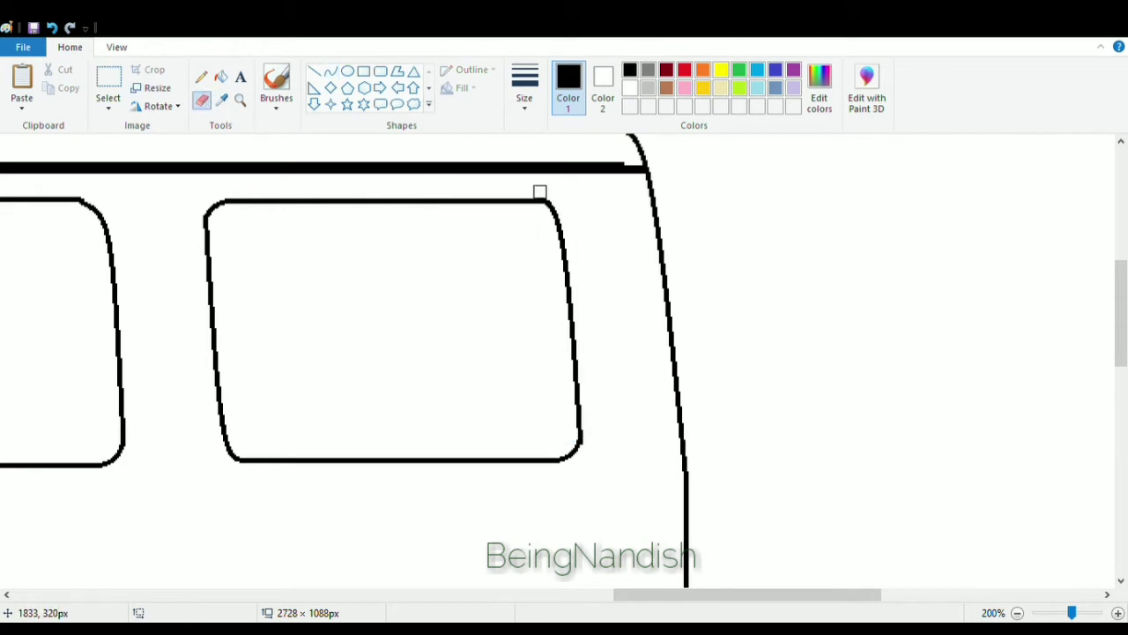
Extend the roof rail line to meet the rear pillar.
click(314, 71)
click(574, 138)
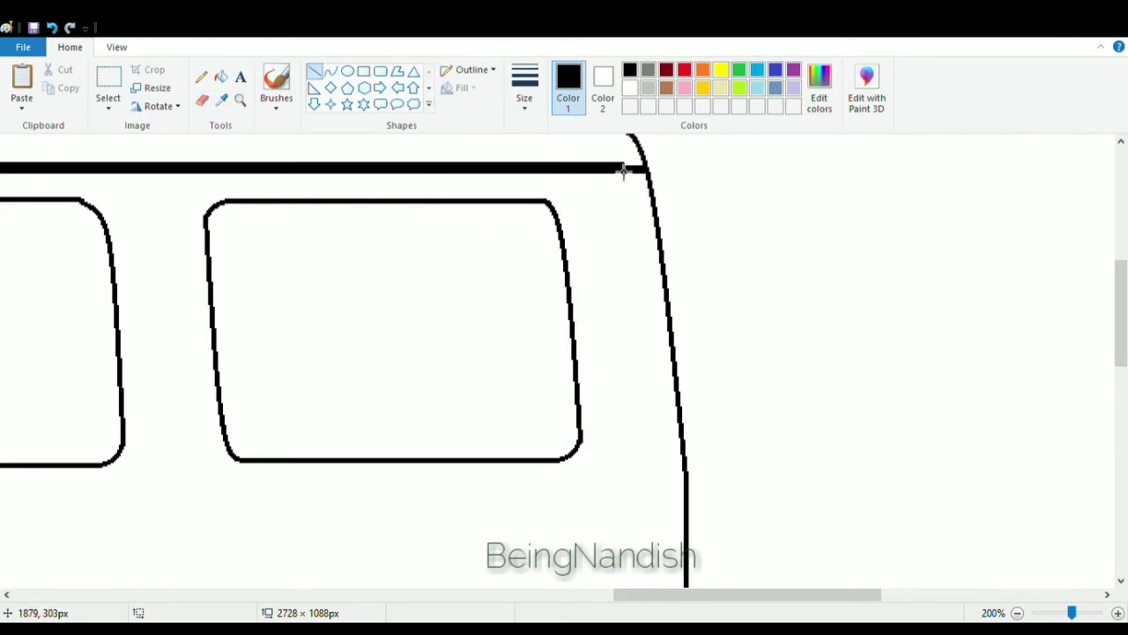
drag(624, 167, 644, 167)
click(394, 226)
Draw a horizontal body-side line between the front and rear wheel arches.
click(114, 50)
click(56, 87)
click(57, 87)
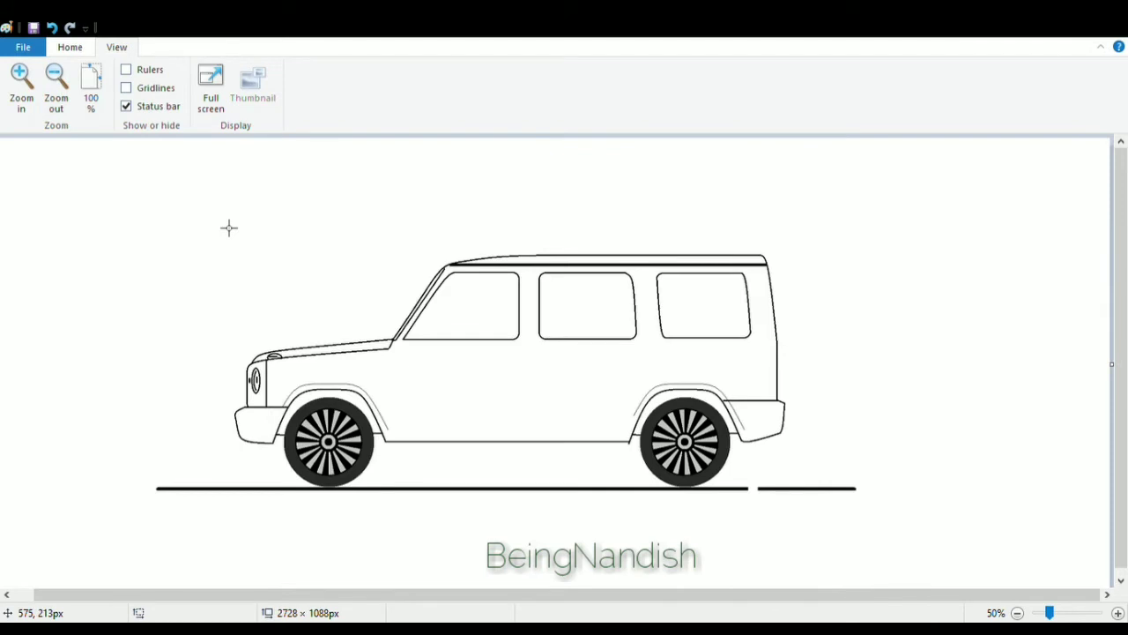
click(70, 47)
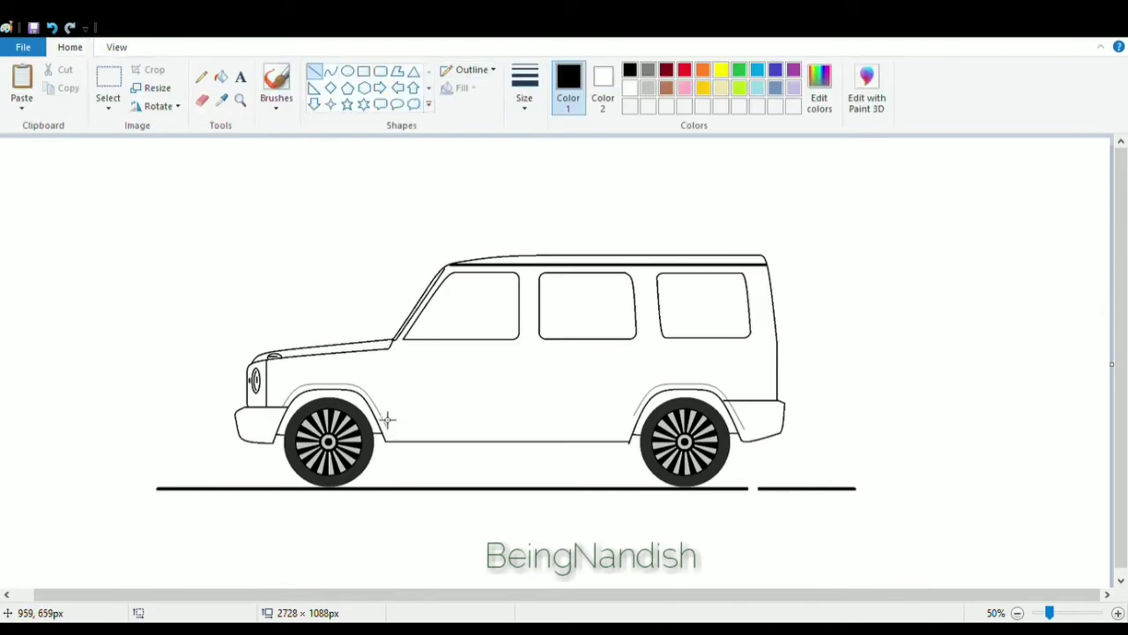
drag(385, 419, 645, 419)
Draw a small rounded rectangle at the windshield base for the side mirror and change the line size.
click(111, 52)
click(22, 86)
scroll(406, 585, down, 3)
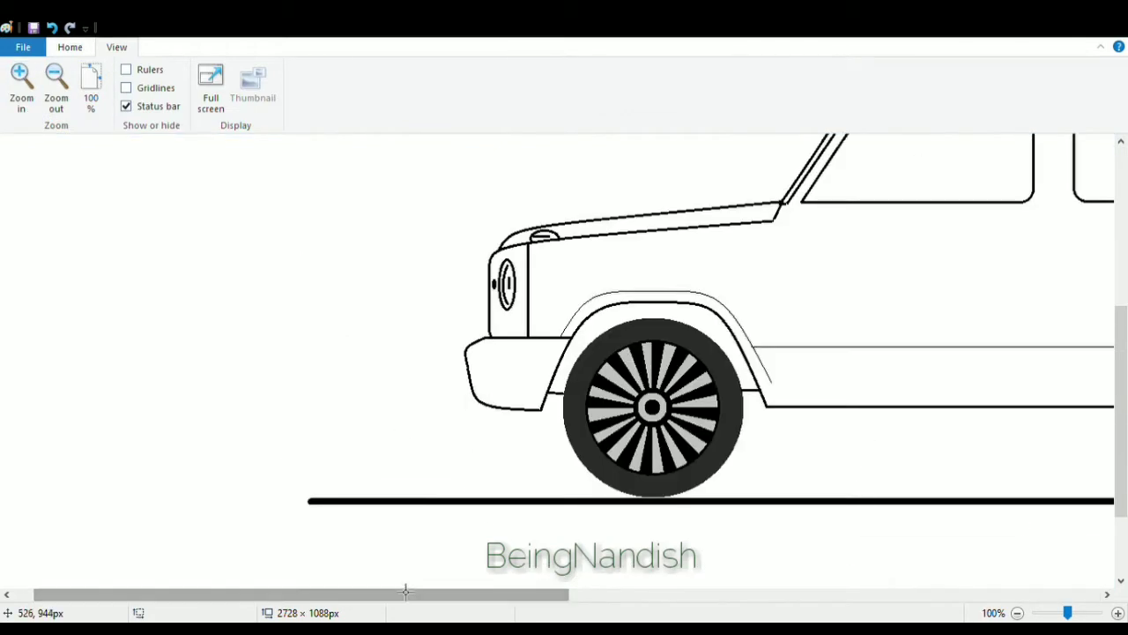
drag(406, 590, 656, 590)
click(70, 47)
click(200, 100)
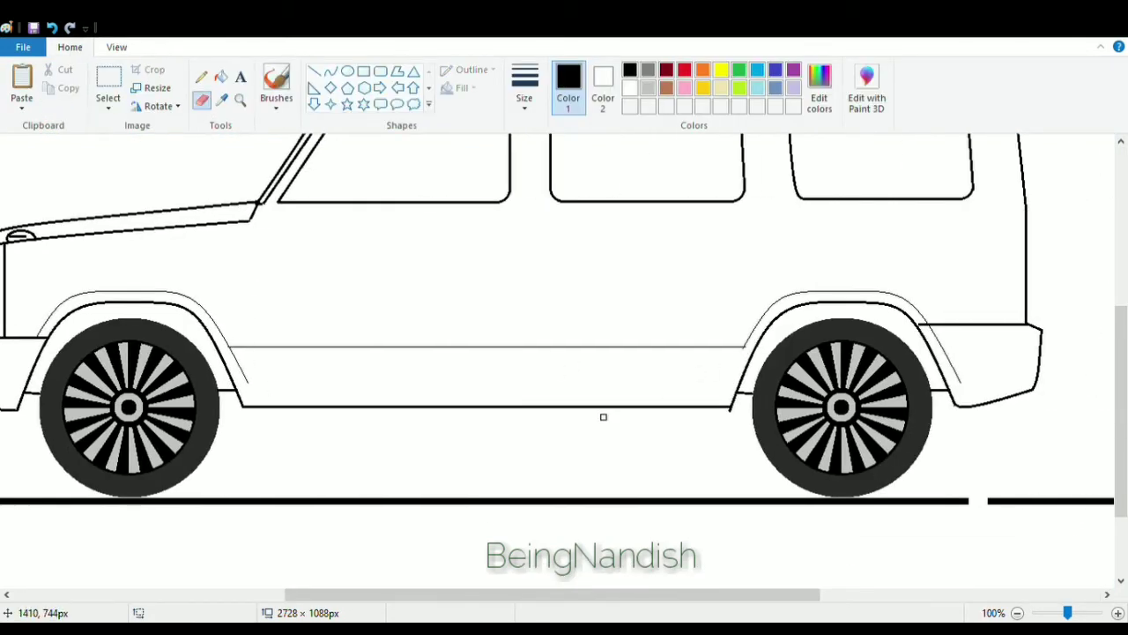
scroll(349, 449, up, 2)
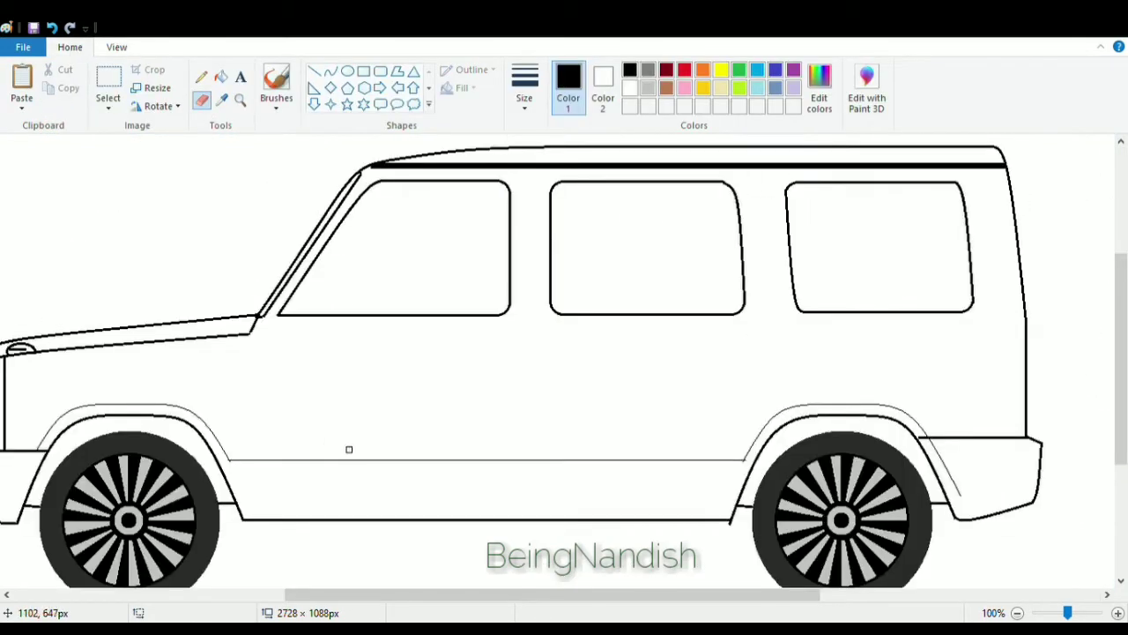
click(380, 74)
drag(303, 292, 349, 327)
click(52, 28)
click(520, 103)
click(539, 168)
Erase the mirror's rear side and redraw it as a rounded curve.
click(116, 47)
click(20, 78)
click(70, 47)
click(201, 100)
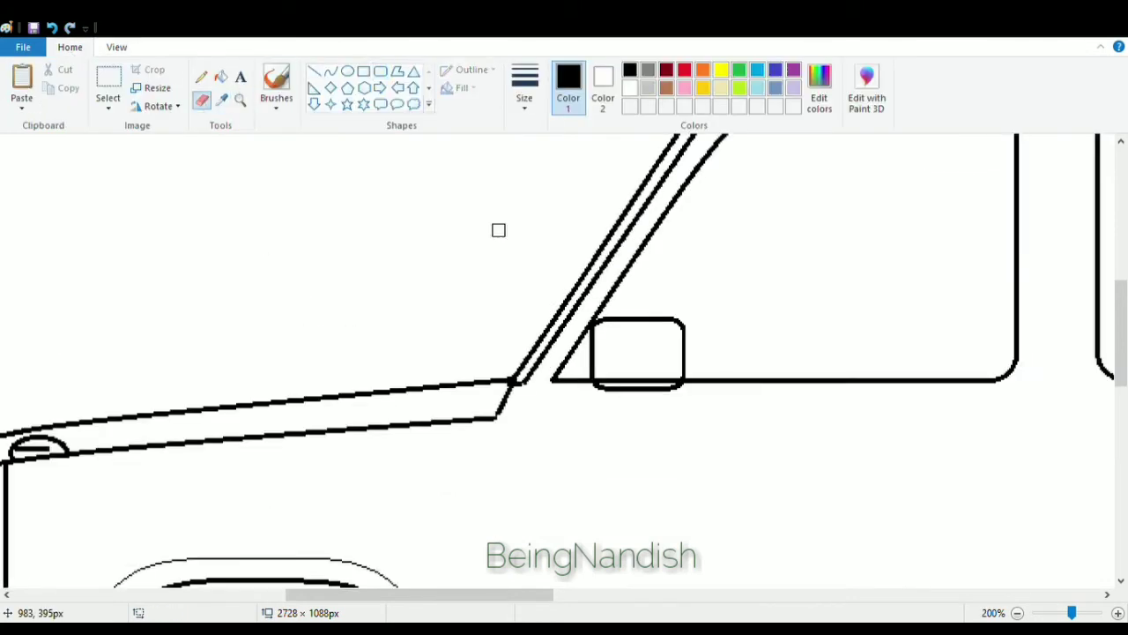
mouse_move(646, 320)
mouse_down()
mouse_move(682, 360)
mouse_move(682, 379)
mouse_up()
click(331, 72)
mouse_move(689, 364)
mouse_down()
mouse_move(697, 331)
mouse_move(687, 352)
mouse_move(696, 389)
mouse_move(695, 339)
mouse_up()
click(704, 353)
click(52, 27)
click(714, 351)
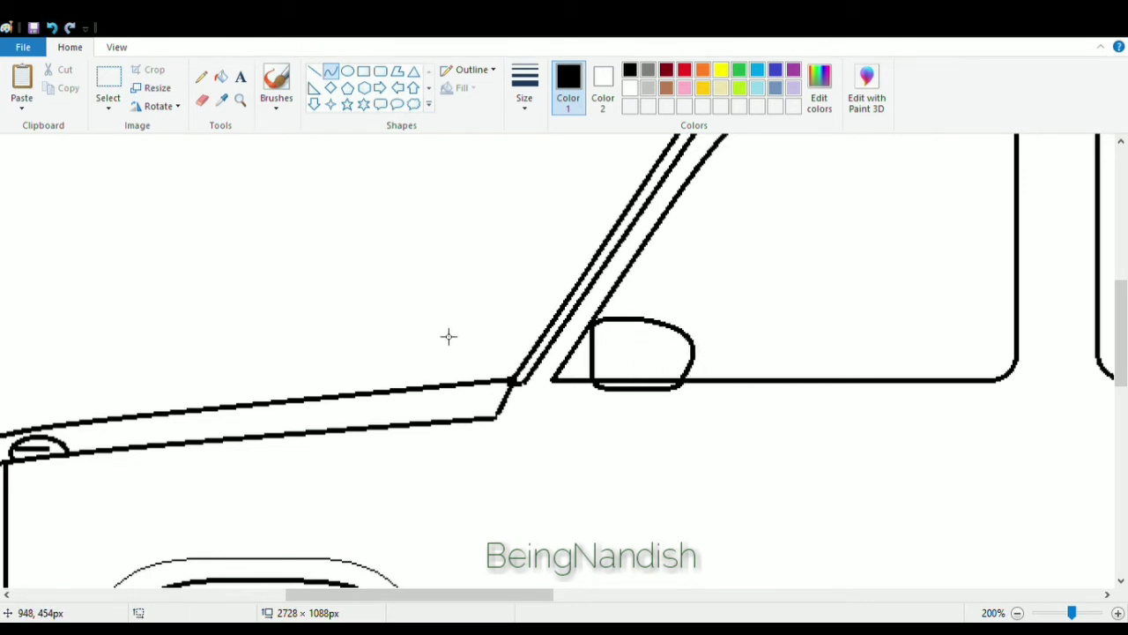
Draw a short vertical mounting stem above the side mirror and a small angled base beneath it.
click(201, 100)
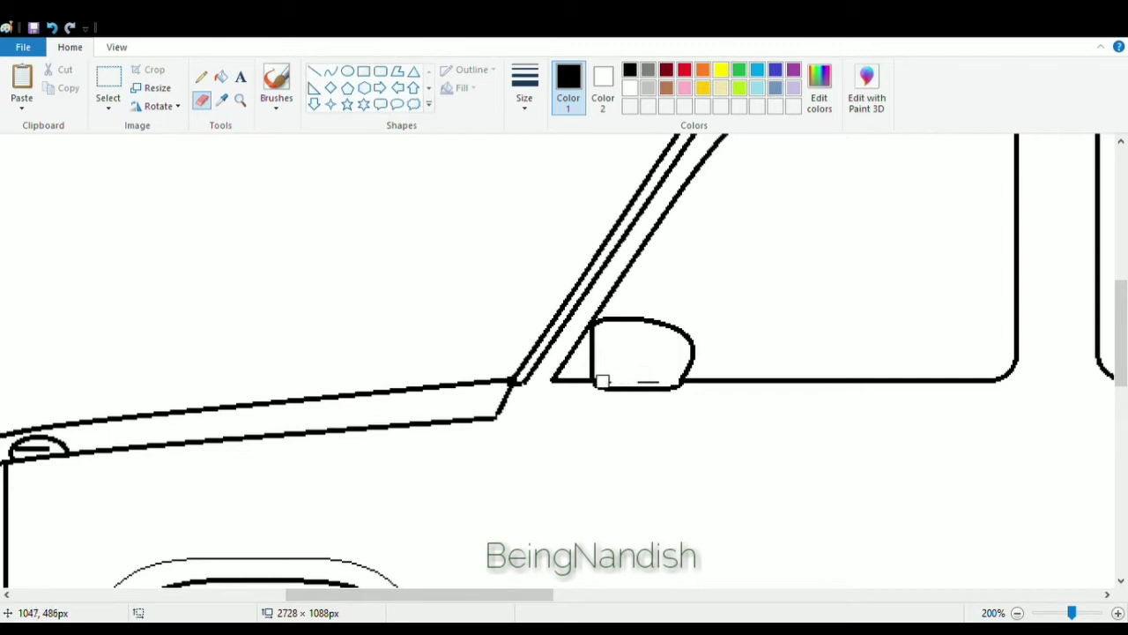
click(315, 71)
drag(618, 284, 618, 319)
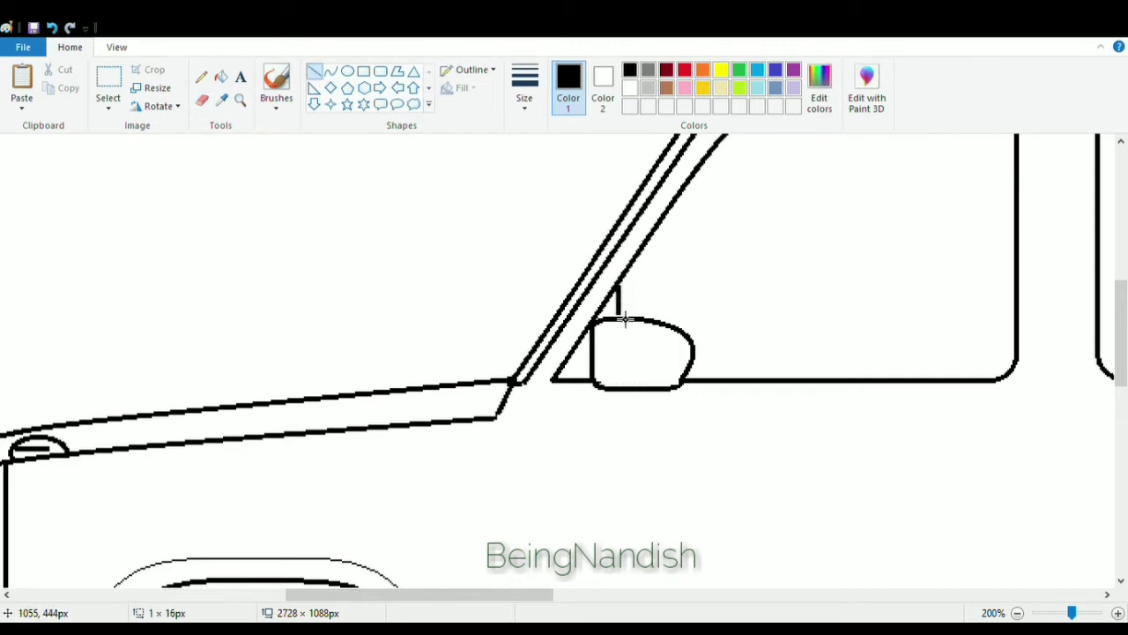
mouse_move(603, 394)
mouse_down()
mouse_move(625, 415)
mouse_move(608, 412)
mouse_up()
click(52, 28)
click(202, 100)
click(315, 71)
mouse_move(608, 411)
mouse_down()
mouse_move(645, 412)
mouse_move(634, 399)
mouse_move(695, 367)
mouse_up()
click(331, 70)
click(461, 256)
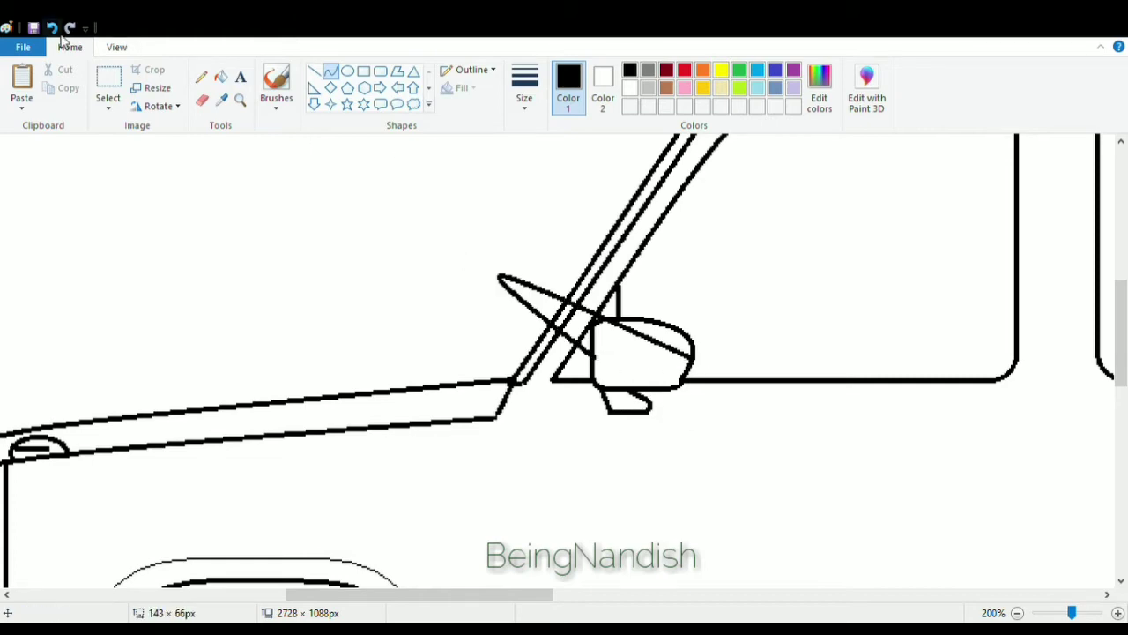
click(52, 28)
Draw a straight line closing the bottom of the mirror base.
click(314, 70)
drag(603, 367, 699, 366)
click(210, 194)
click(116, 47)
click(57, 87)
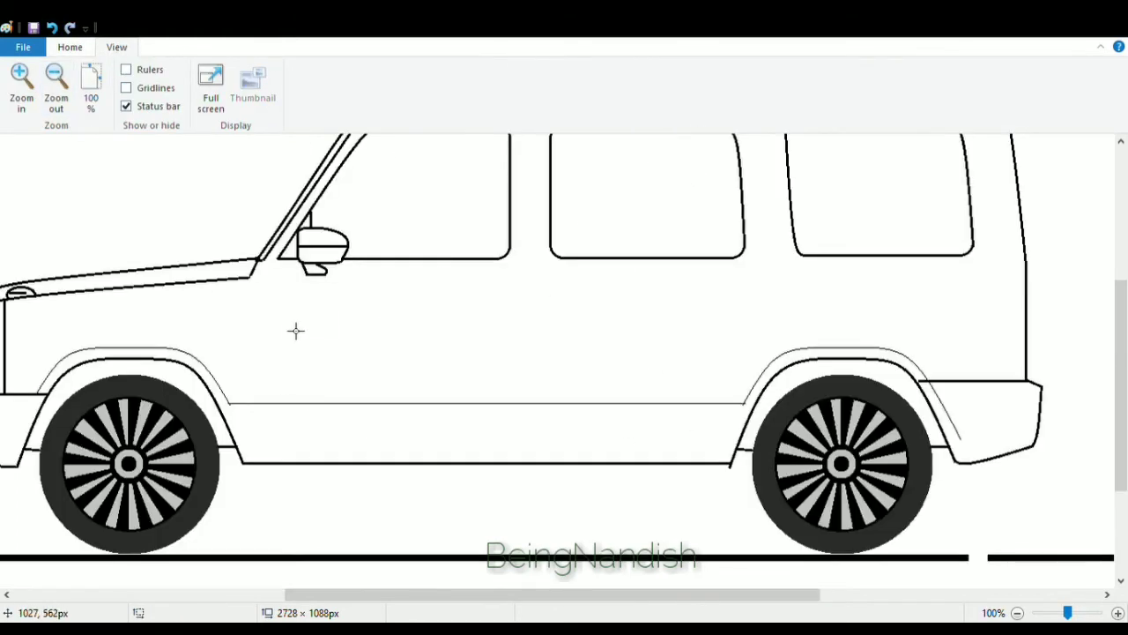
Draw a thin curved door-top line beneath the roof rail from the windshield pillar back past the middle window.
scroll(295, 331, up, 3)
click(69, 47)
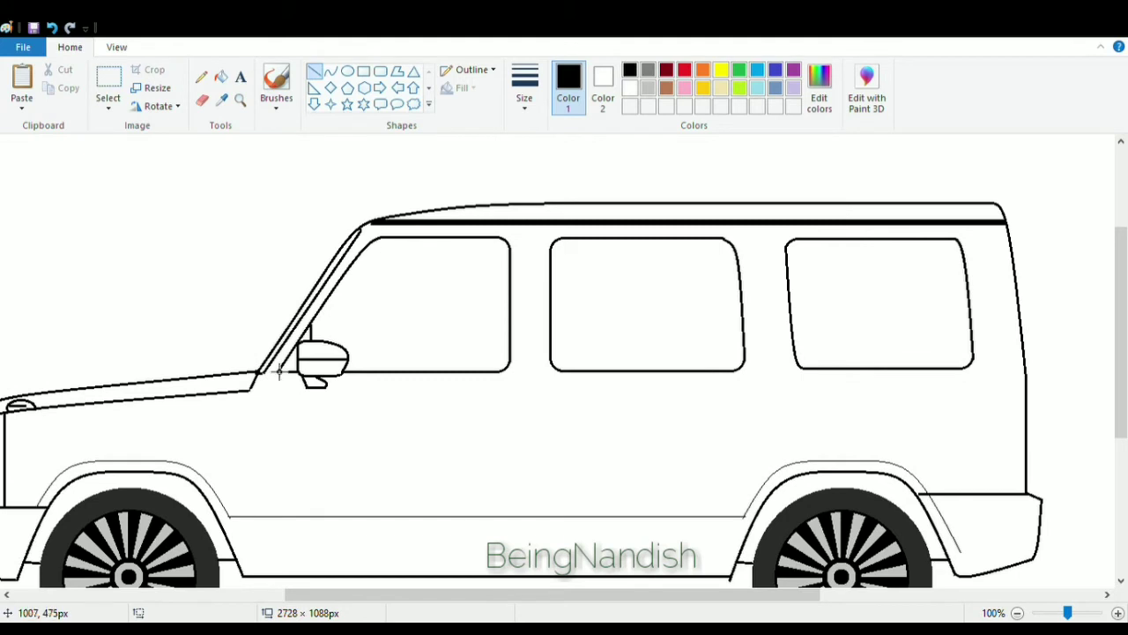
drag(278, 379, 381, 231)
click(52, 28)
click(331, 70)
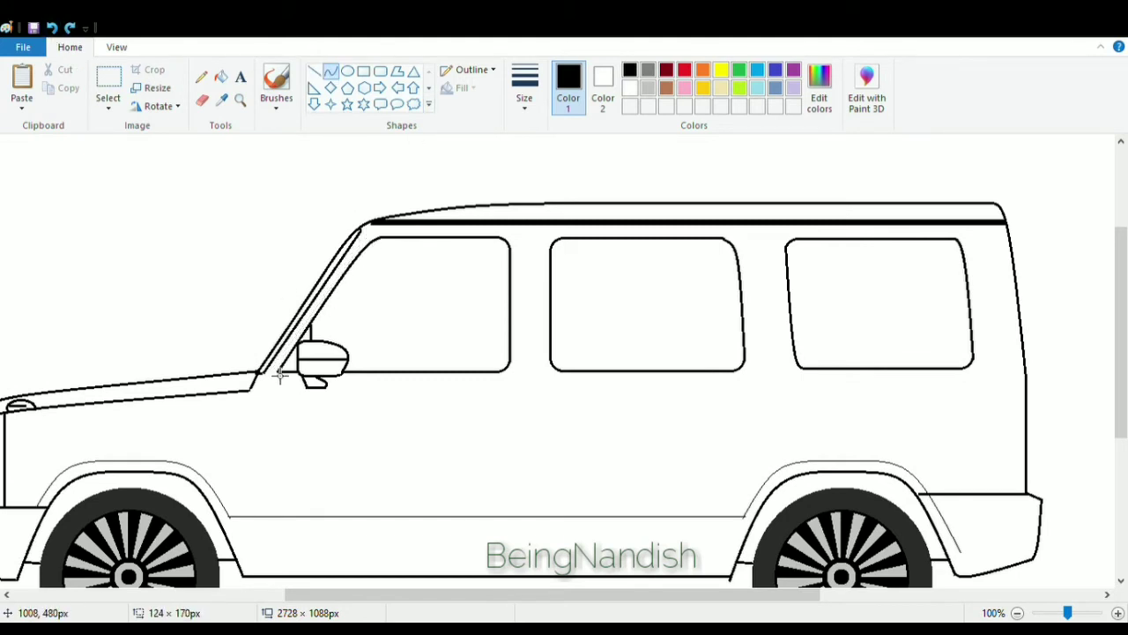
mouse_move(280, 374)
mouse_down()
mouse_move(388, 240)
mouse_move(374, 236)
mouse_move(745, 256)
mouse_up()
click(374, 237)
Draw two parallel vertical door seam lines between the front and middle windows down the body side.
click(314, 70)
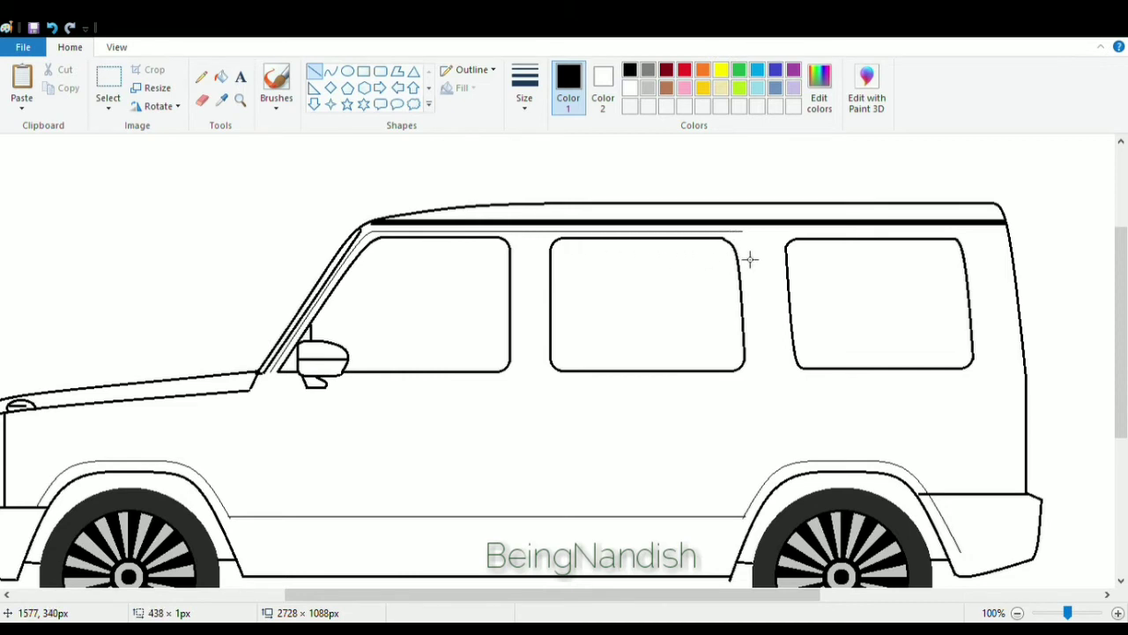
drag(523, 234, 550, 492)
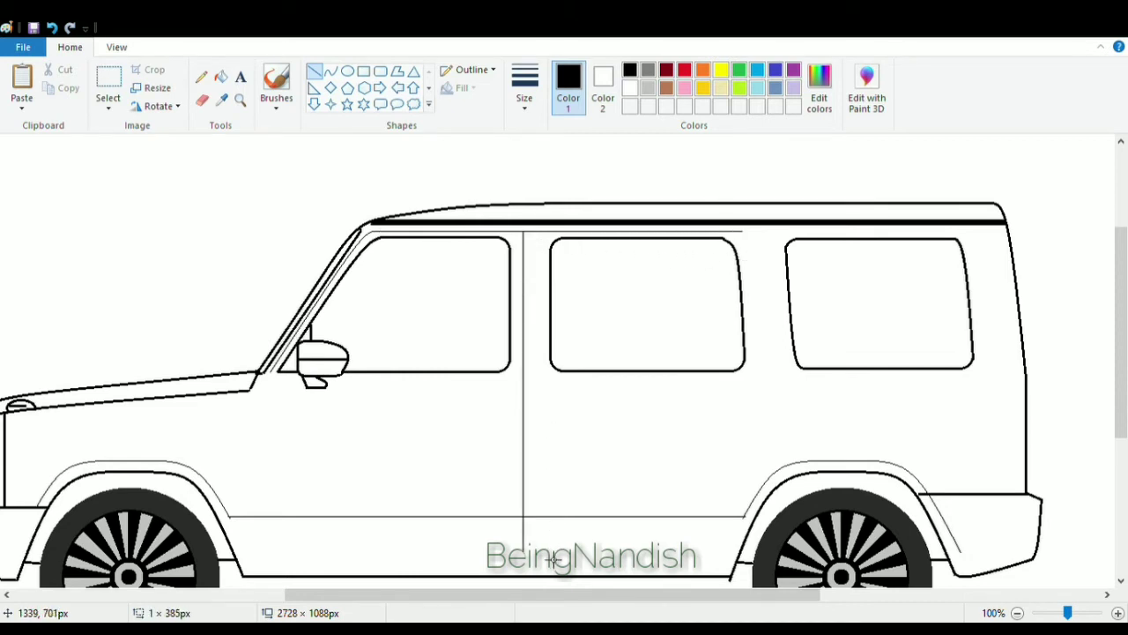
drag(534, 232, 539, 464)
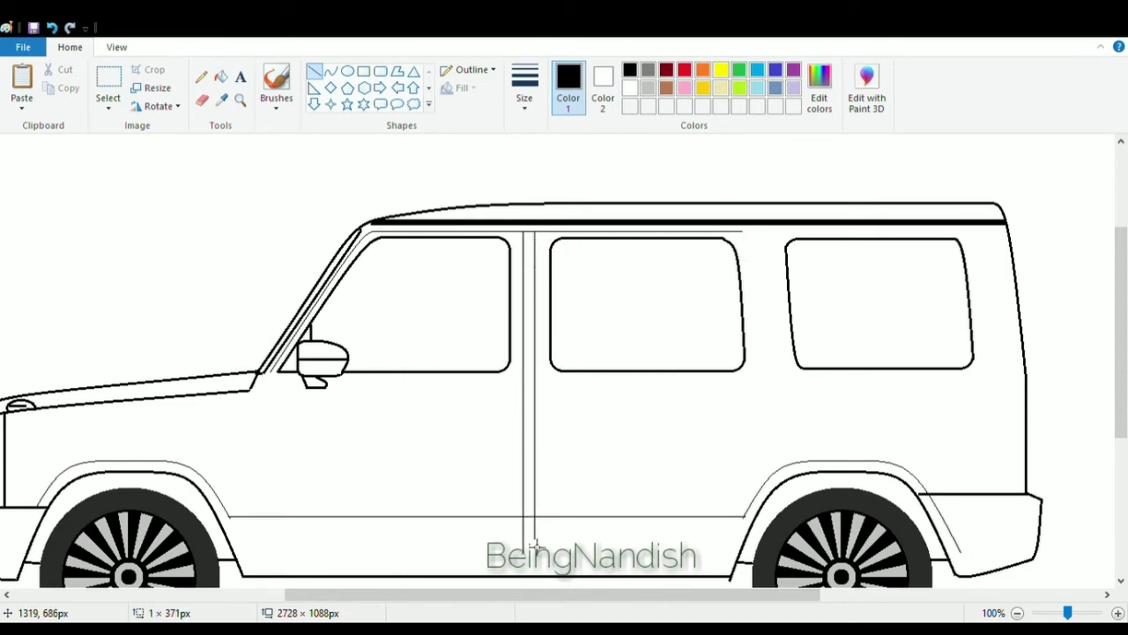
Draw the front door's leading edge line below the windshield and a horizontal door-bottom line above the sill.
drag(272, 371, 277, 556)
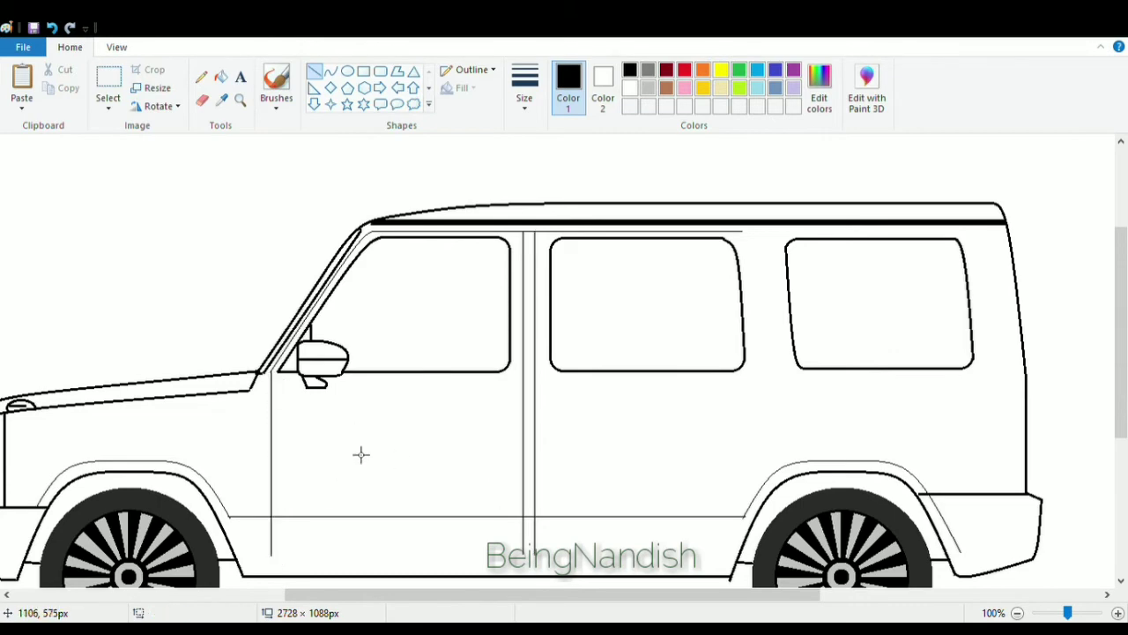
scroll(291, 455, down, 3)
mouse_move(277, 448)
mouse_down()
mouse_move(730, 480)
mouse_move(717, 481)
mouse_up()
click(52, 29)
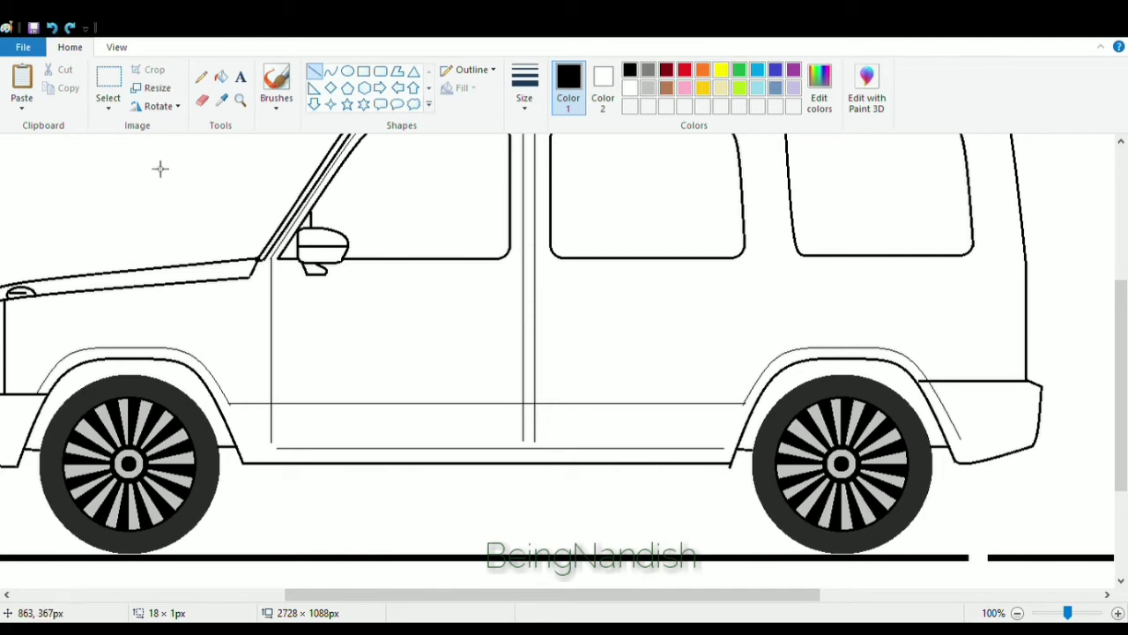
Draw the rear door's back edge line down from the door-top line behind the middle window.
scroll(702, 246, up, 3)
click(116, 47)
click(21, 86)
drag(475, 594, 747, 594)
click(69, 48)
click(331, 71)
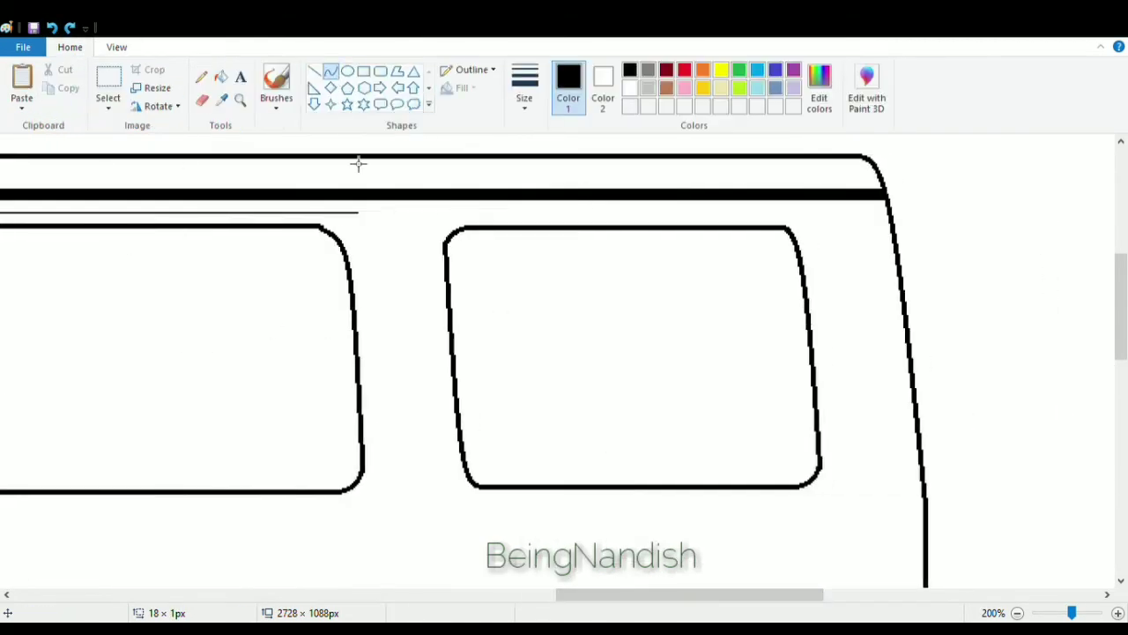
mouse_move(364, 219)
mouse_down()
mouse_move(413, 517)
mouse_move(406, 256)
mouse_move(384, 237)
mouse_move(418, 403)
mouse_move(367, 221)
mouse_move(433, 484)
mouse_move(422, 516)
mouse_up()
click(534, 322)
scroll(534, 322, down, 2)
click(52, 28)
scroll(307, 203, up, 2)
drag(413, 310, 388, 221)
scroll(548, 297, down, 2)
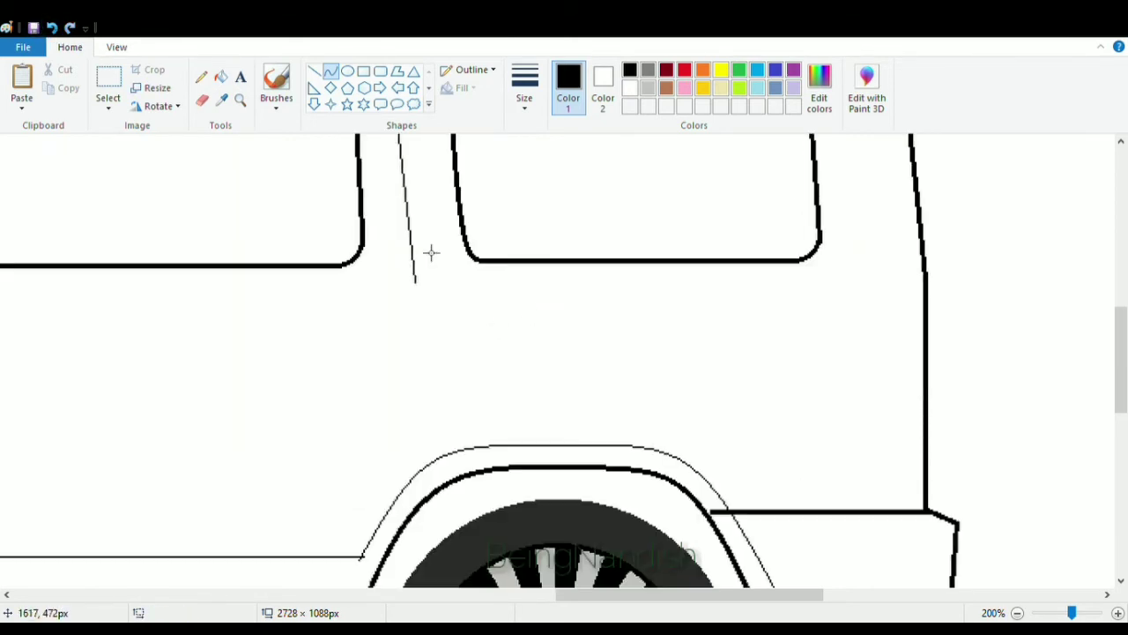
click(316, 72)
drag(423, 286, 432, 434)
scroll(432, 438, down, 2)
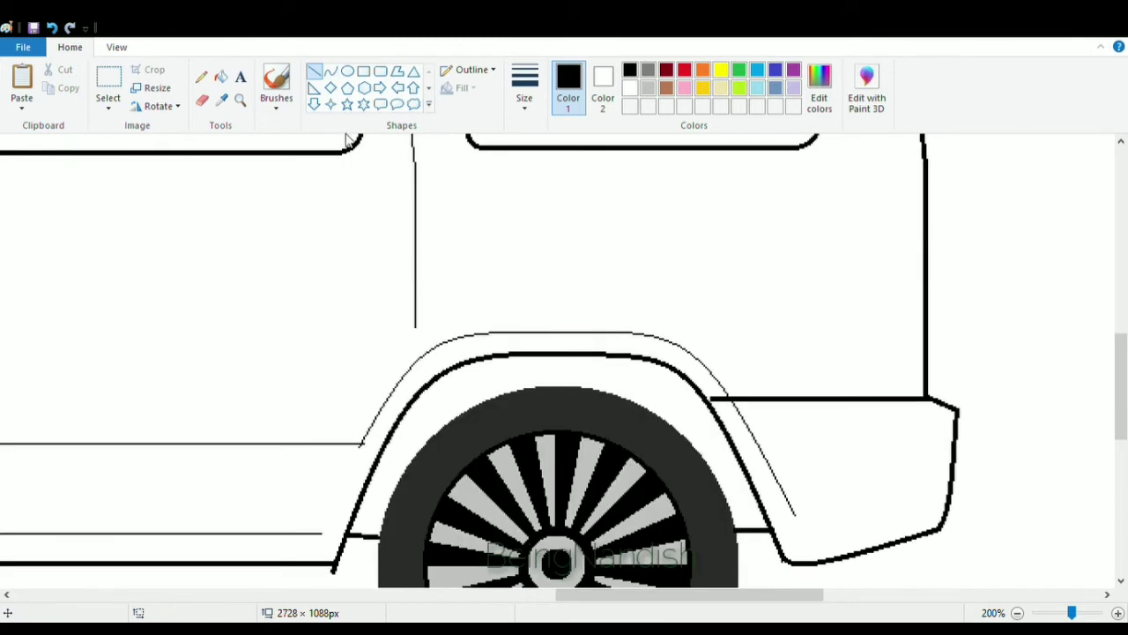
Curve the lower end of the rear door edge down along the front of the rear wheel arch.
click(329, 71)
mouse_move(415, 333)
mouse_down()
mouse_move(330, 490)
mouse_move(309, 486)
mouse_up()
mouse_move(379, 417)
mouse_down()
mouse_move(420, 364)
mouse_move(338, 478)
mouse_up()
key(ctrl+z)
drag(416, 328, 411, 375)
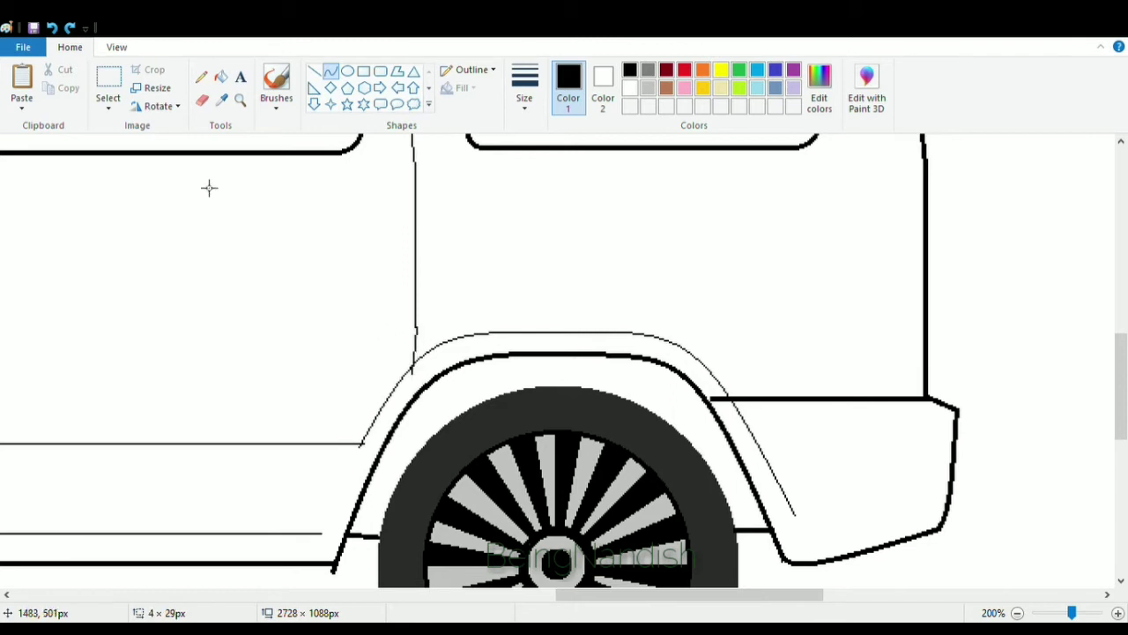
drag(423, 328, 326, 531)
mouse_move(409, 374)
mouse_down()
mouse_move(420, 367)
mouse_move(418, 390)
mouse_move(424, 372)
mouse_up()
drag(416, 411, 409, 416)
click(52, 27)
drag(420, 338, 328, 498)
drag(408, 357, 421, 350)
drag(348, 471, 360, 433)
click(289, 317)
scroll(289, 317, down, 2)
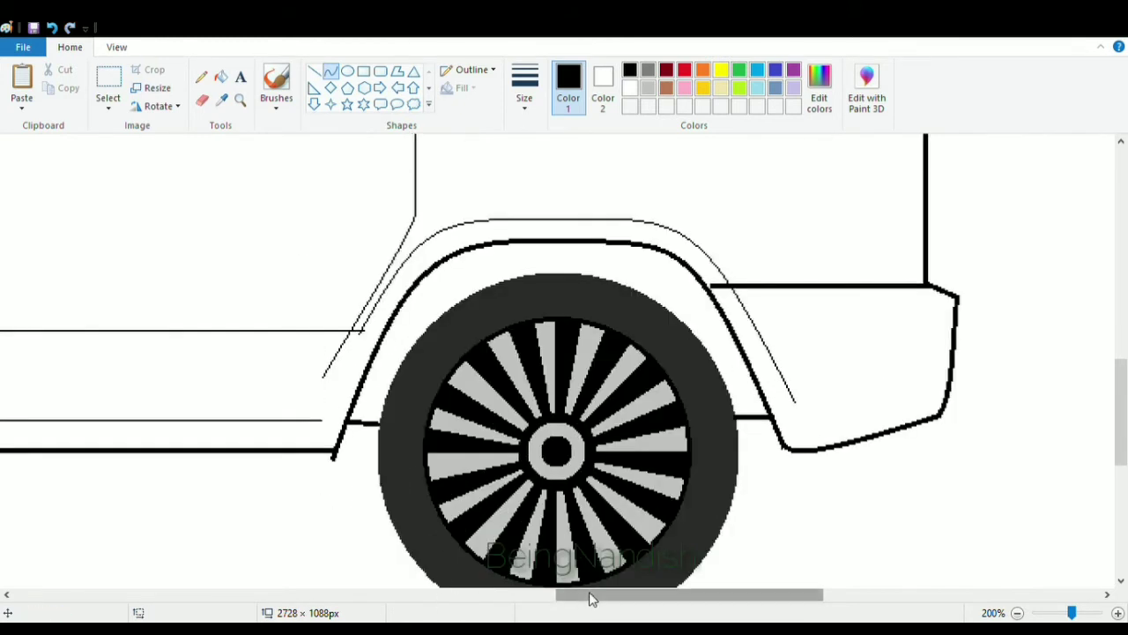
drag(590, 595, 527, 595)
click(315, 71)
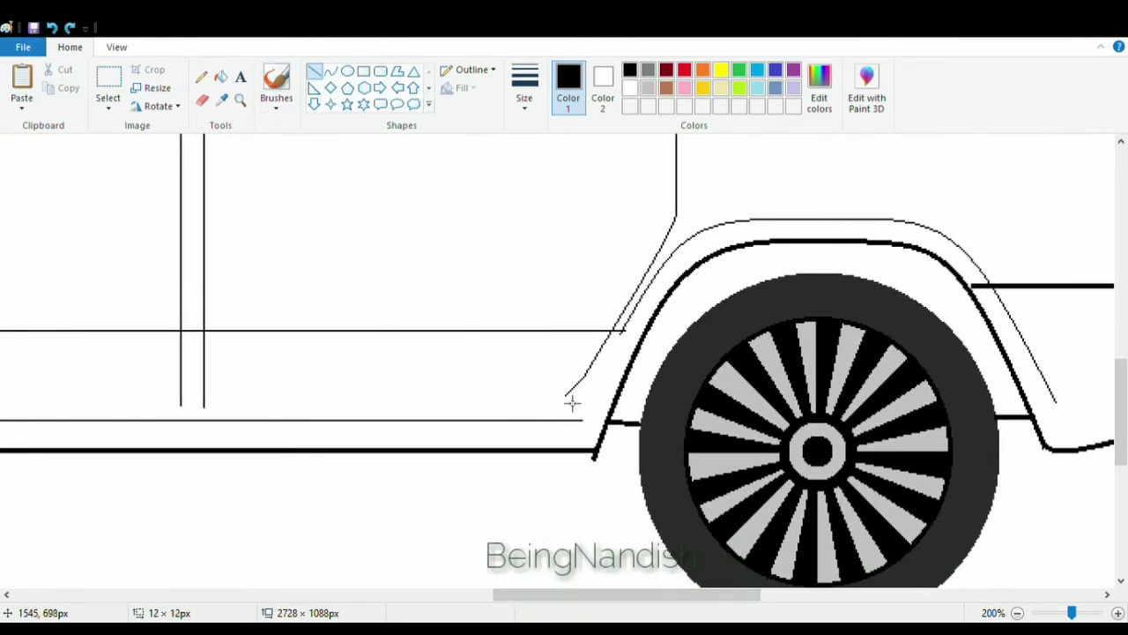
click(201, 99)
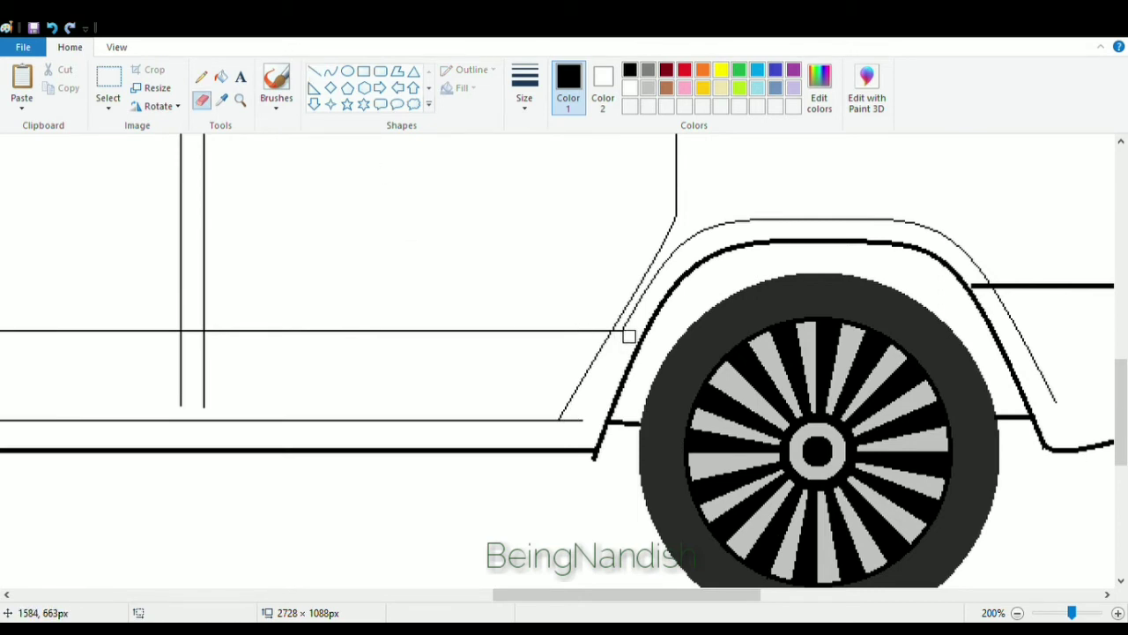
drag(520, 595, 439, 595)
click(314, 71)
drag(521, 393, 520, 412)
click(52, 28)
click(331, 71)
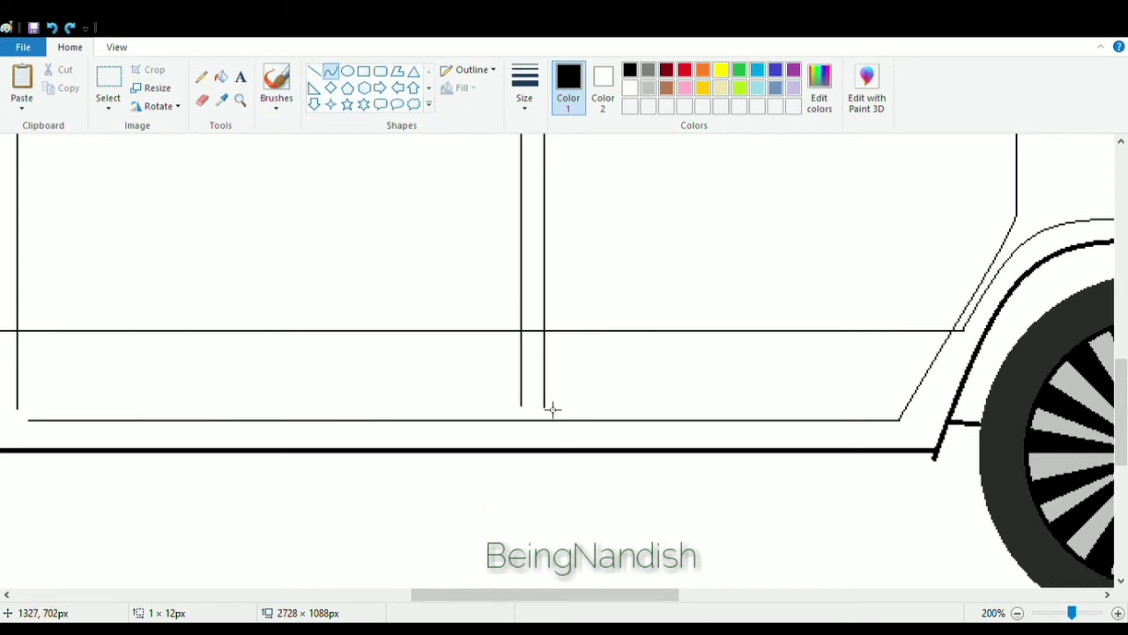
Round the top corners where the door seam lines meet the door-top line.
click(116, 46)
click(22, 88)
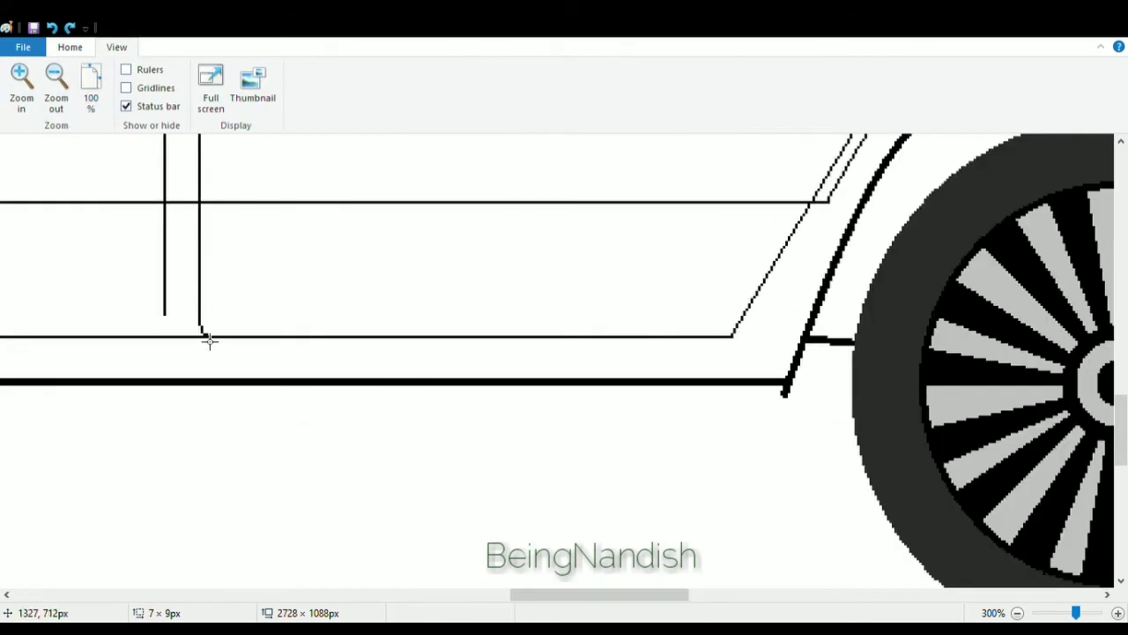
drag(589, 595, 529, 594)
key(ctrl+z)
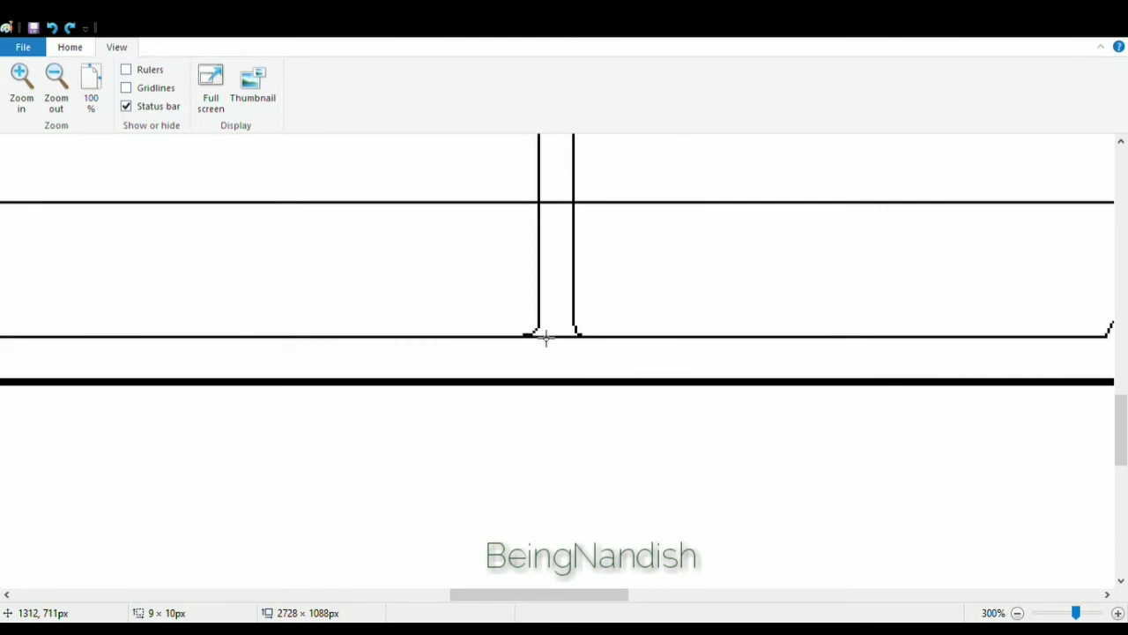
click(69, 47)
click(202, 99)
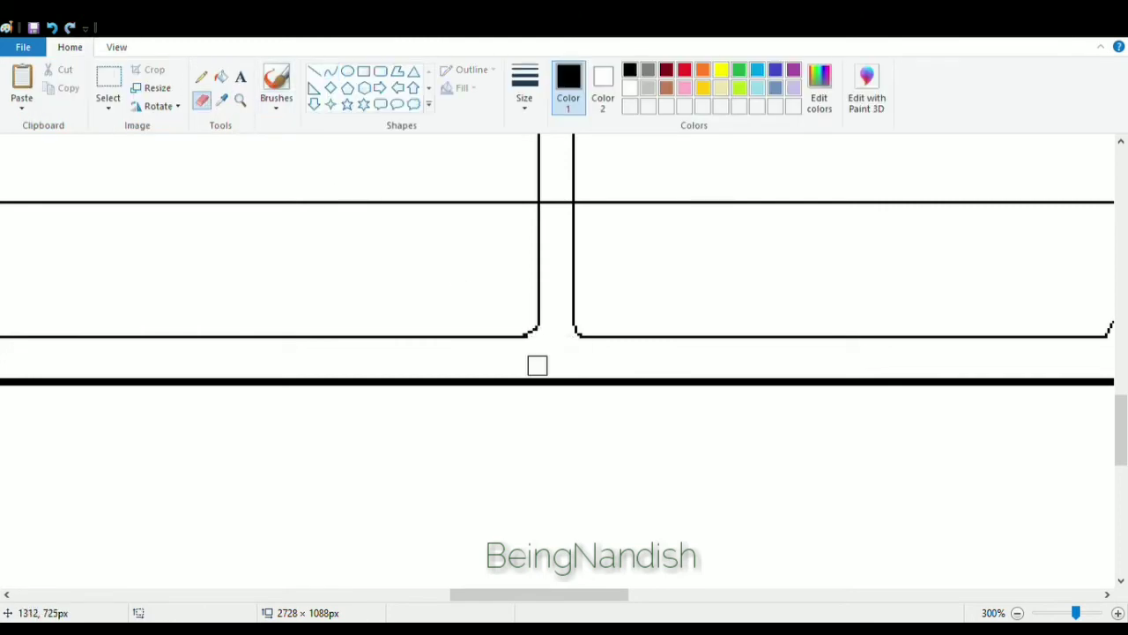
scroll(536, 365, up, 10)
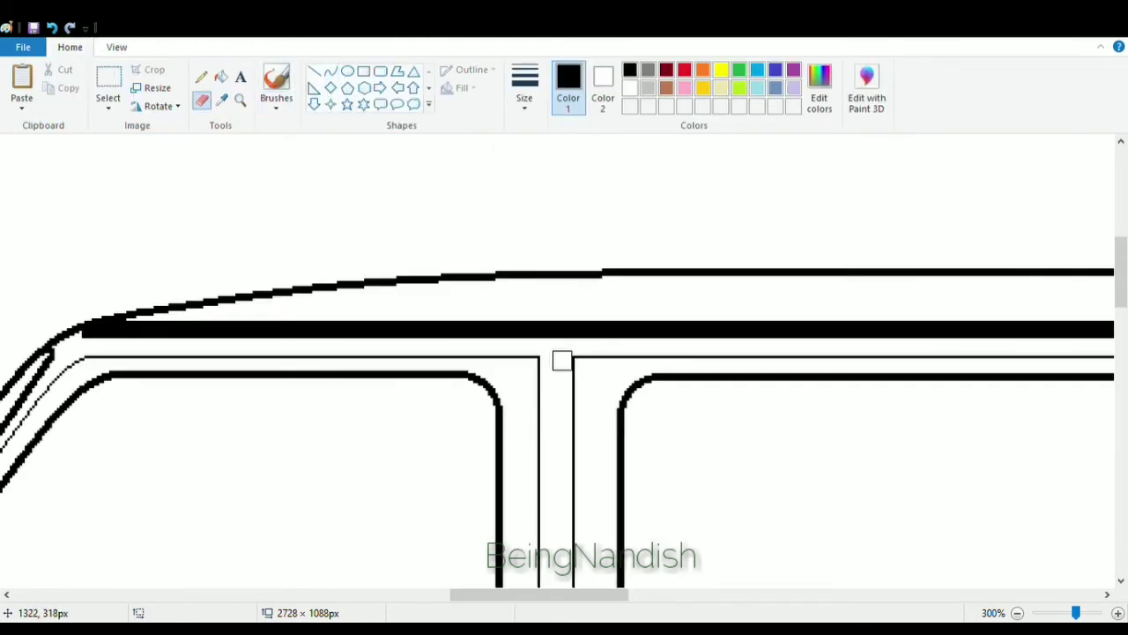
click(331, 71)
drag(595, 359, 577, 385)
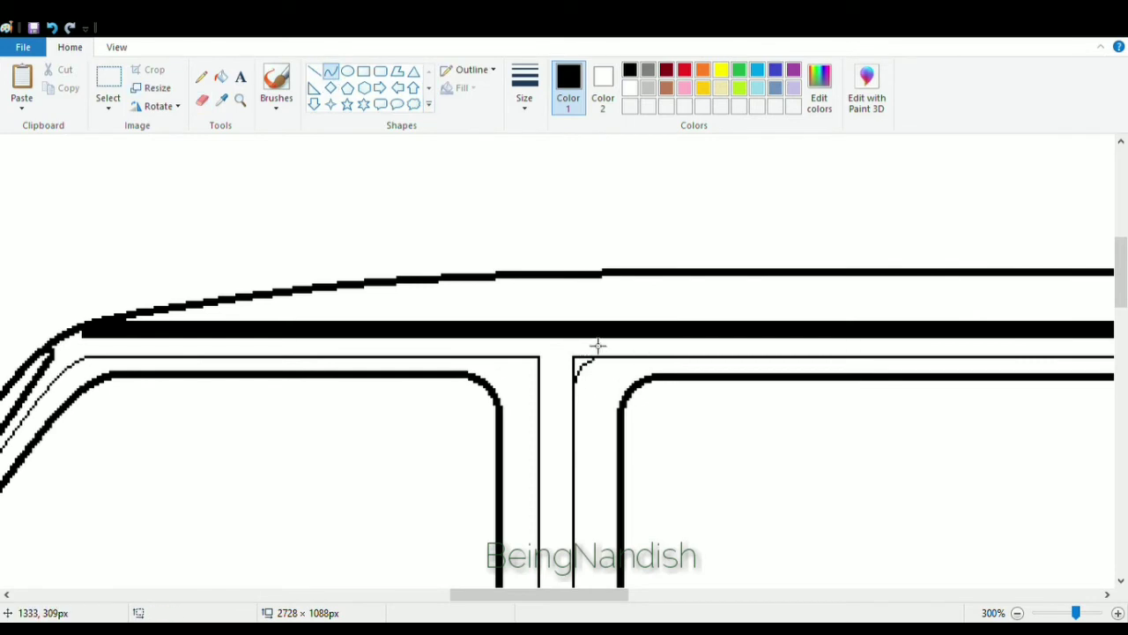
drag(510, 358, 547, 394)
Erase overlapping line ends at the door seams and redraw the corners as small curves.
click(203, 102)
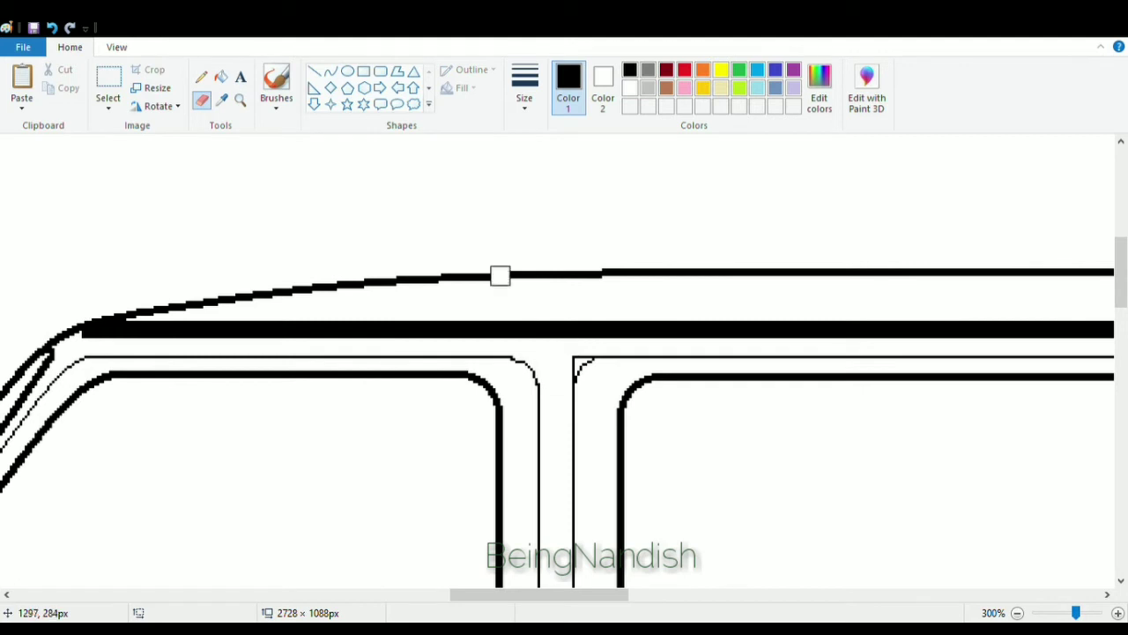
click(52, 27)
click(529, 363)
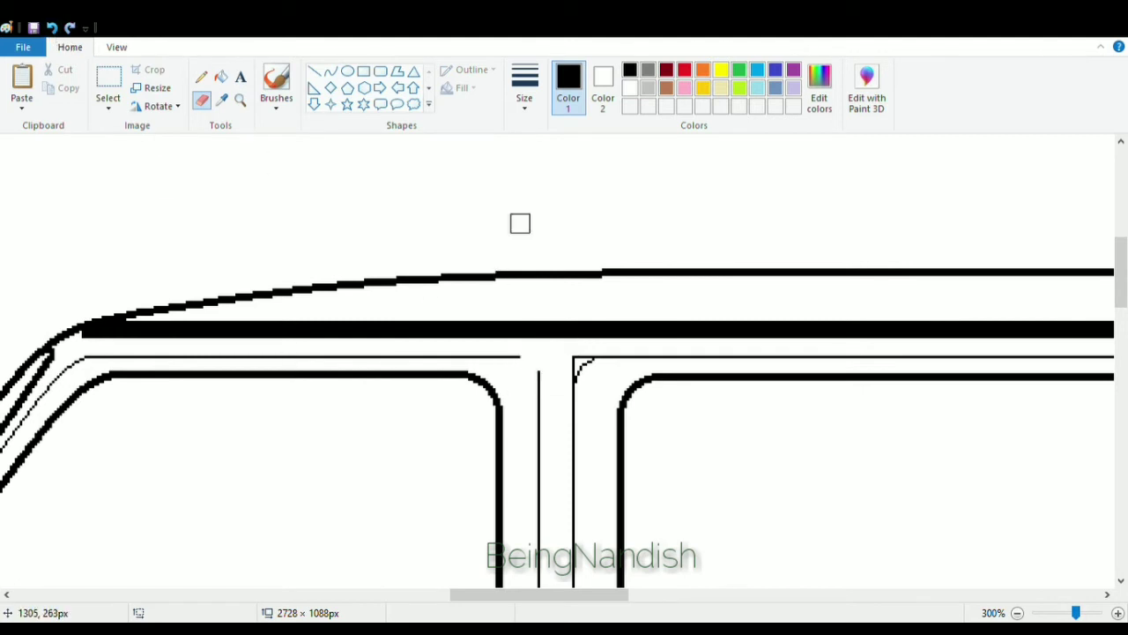
click(330, 71)
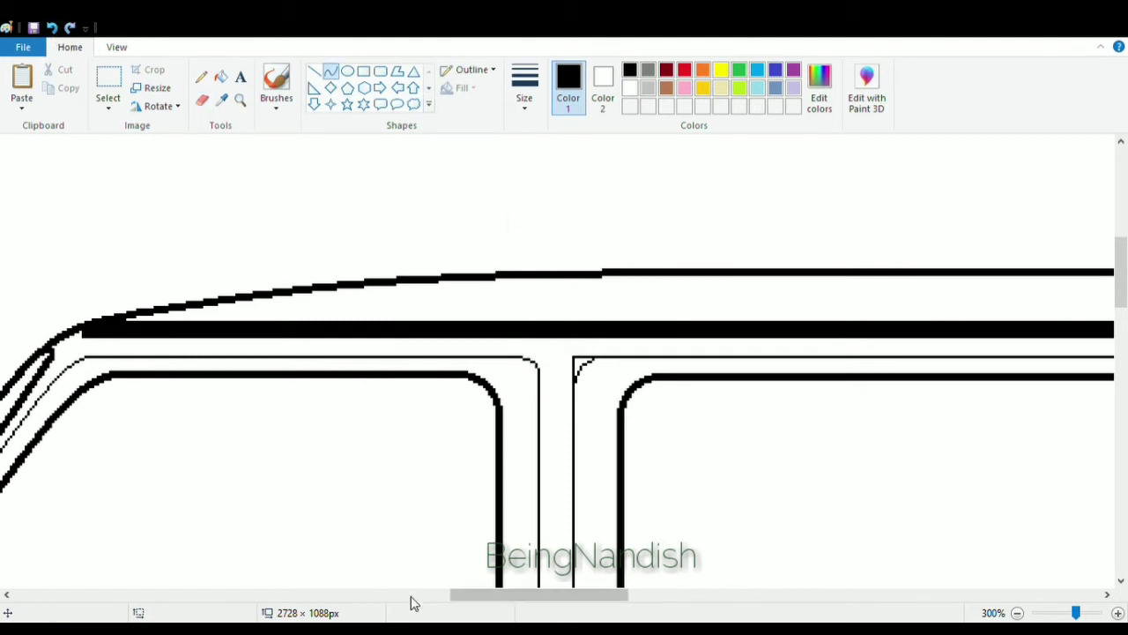
drag(458, 596, 484, 596)
click(203, 100)
mouse_move(411, 363)
mouse_down()
mouse_move(409, 386)
mouse_move(438, 362)
mouse_move(410, 390)
mouse_up()
click(330, 72)
click(411, 370)
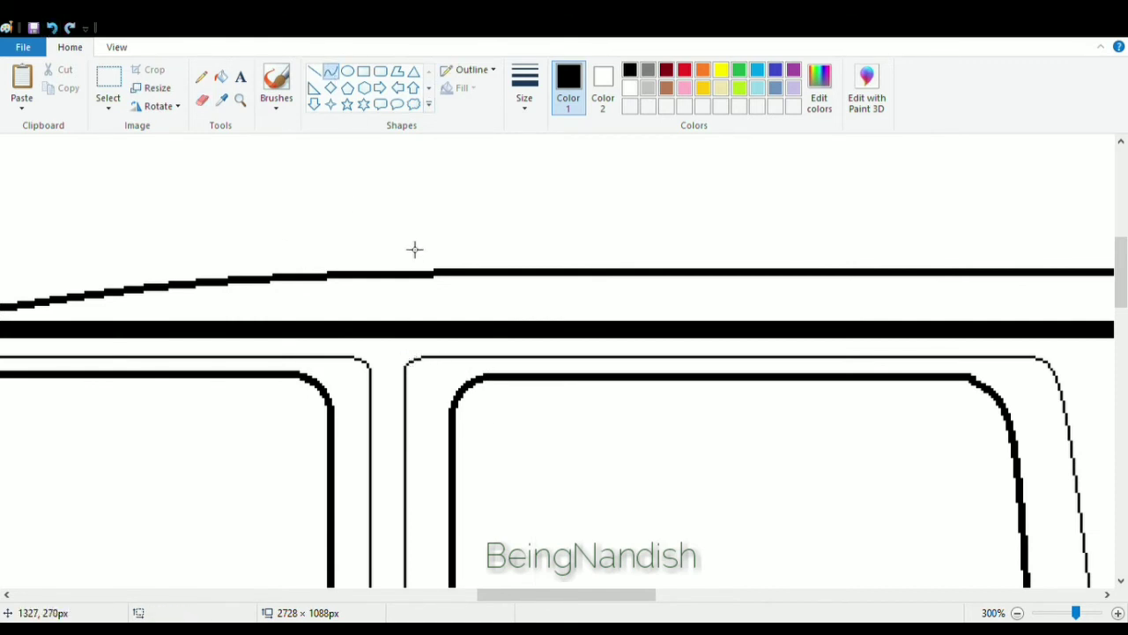
Draw thin rectangular side trim strips across the front fender, front door and middle door.
click(117, 47)
click(91, 88)
drag(558, 596, 352, 598)
click(71, 47)
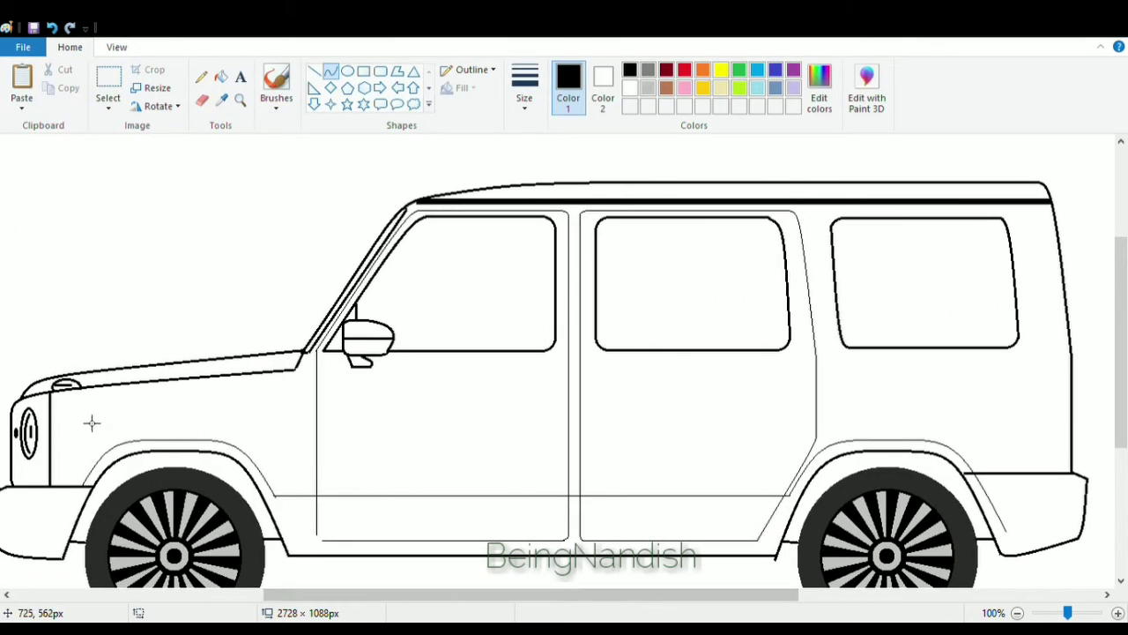
mouse_move(61, 410)
mouse_down()
mouse_move(309, 429)
mouse_move(274, 428)
mouse_up()
click(52, 28)
click(384, 72)
key(ctrl+z)
click(363, 71)
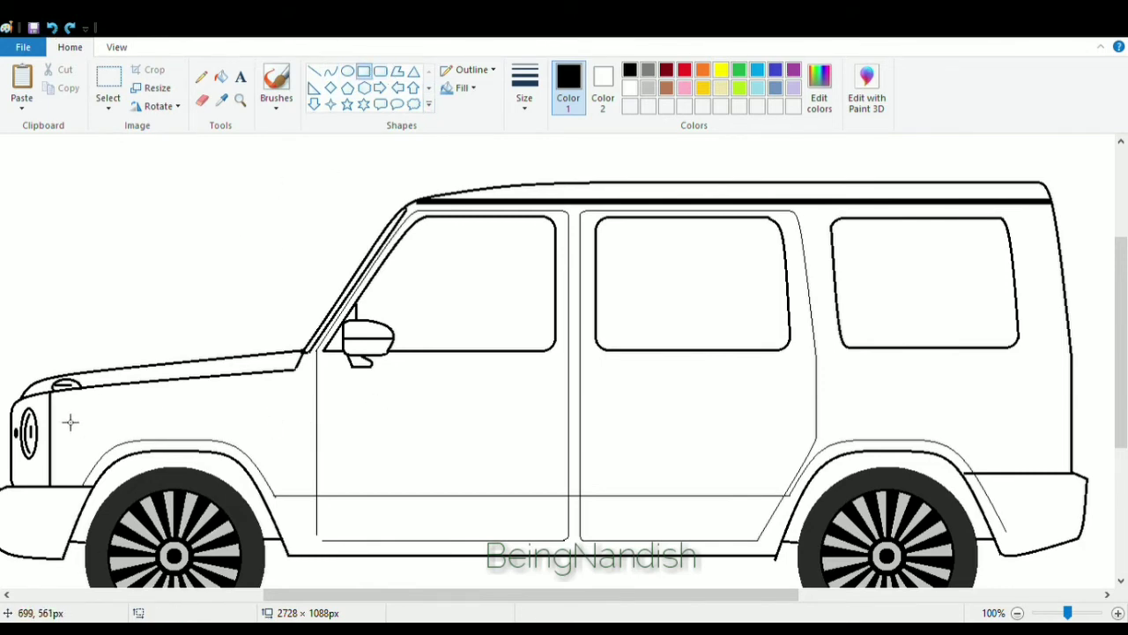
drag(67, 421, 512, 431)
click(446, 392)
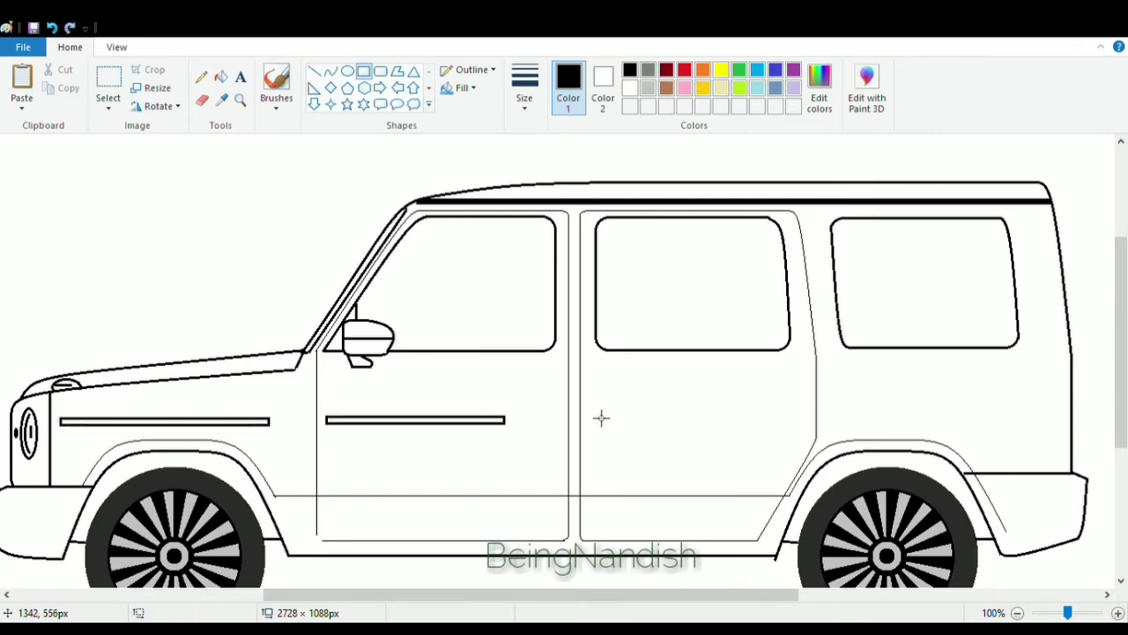
drag(587, 421, 750, 429)
click(535, 499)
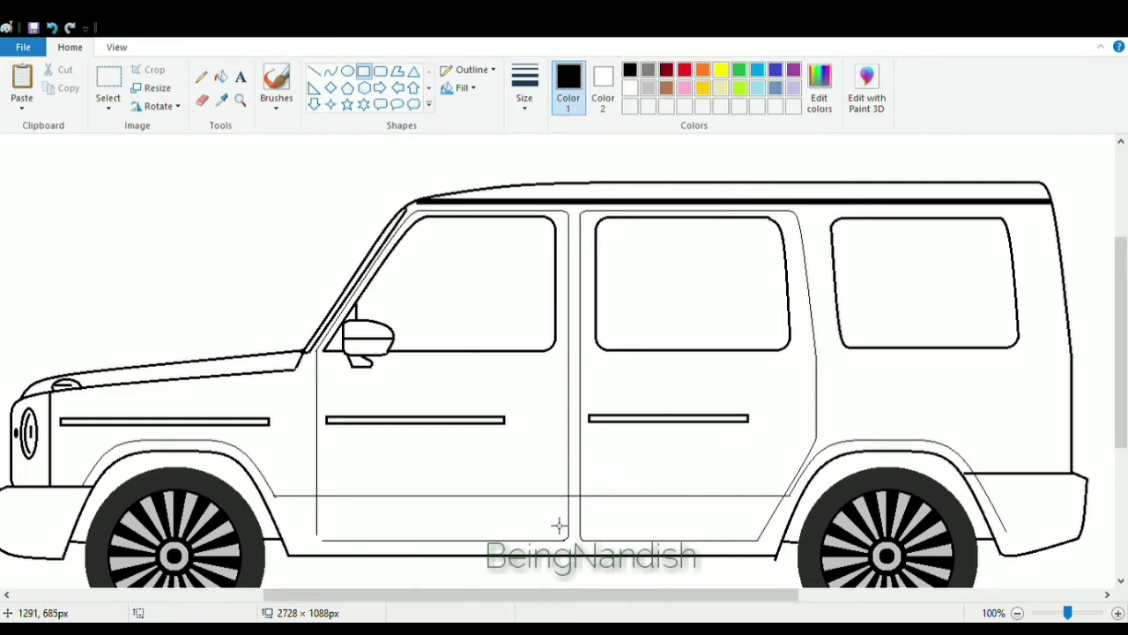
Copy the front fender trim strip and paste it onto the rear body side behind the middle door.
click(109, 84)
drag(64, 421, 303, 443)
click(63, 424)
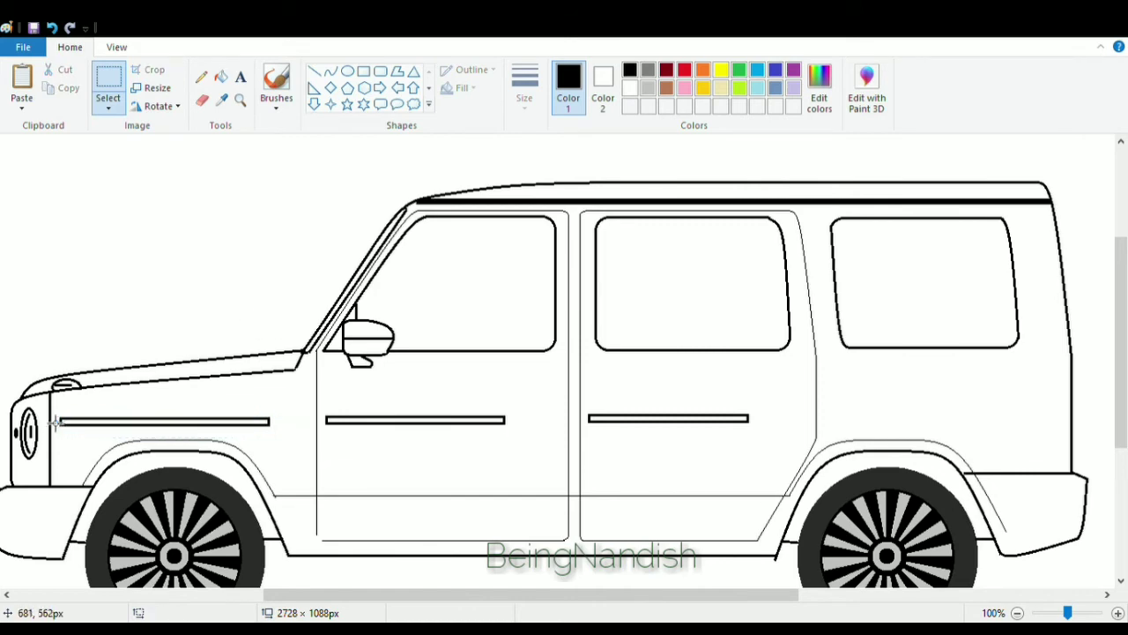
drag(64, 411, 304, 443)
key(ctrl+c)
key(ctrl+v)
drag(133, 159, 958, 425)
Draw a small rounded-rectangle door handle just behind the front door's trim strip.
click(380, 70)
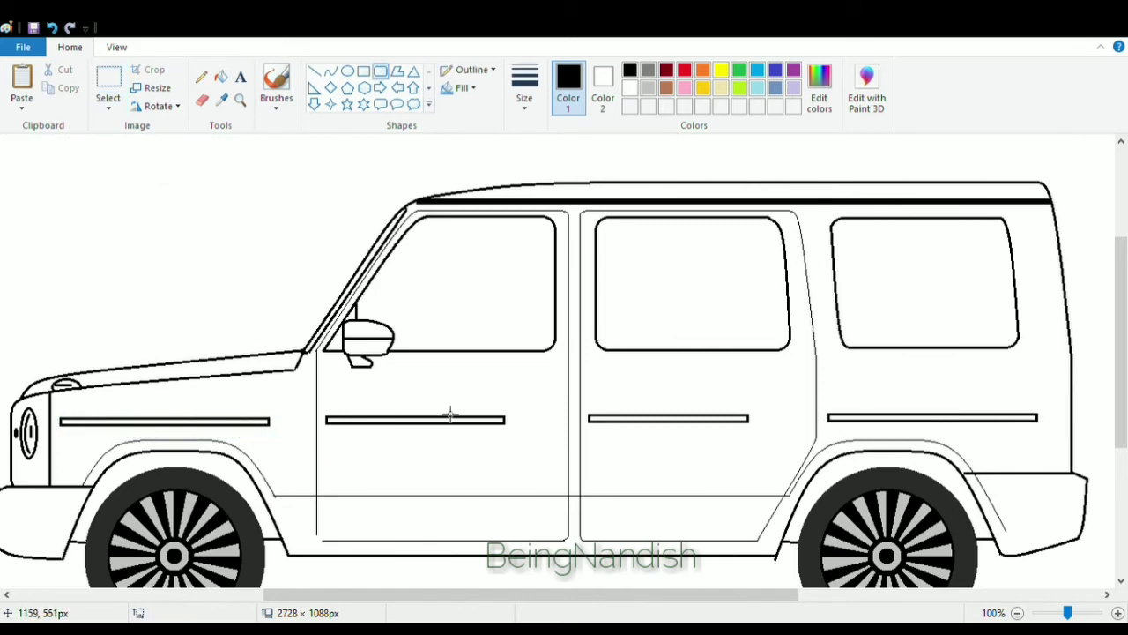
drag(509, 415, 564, 432)
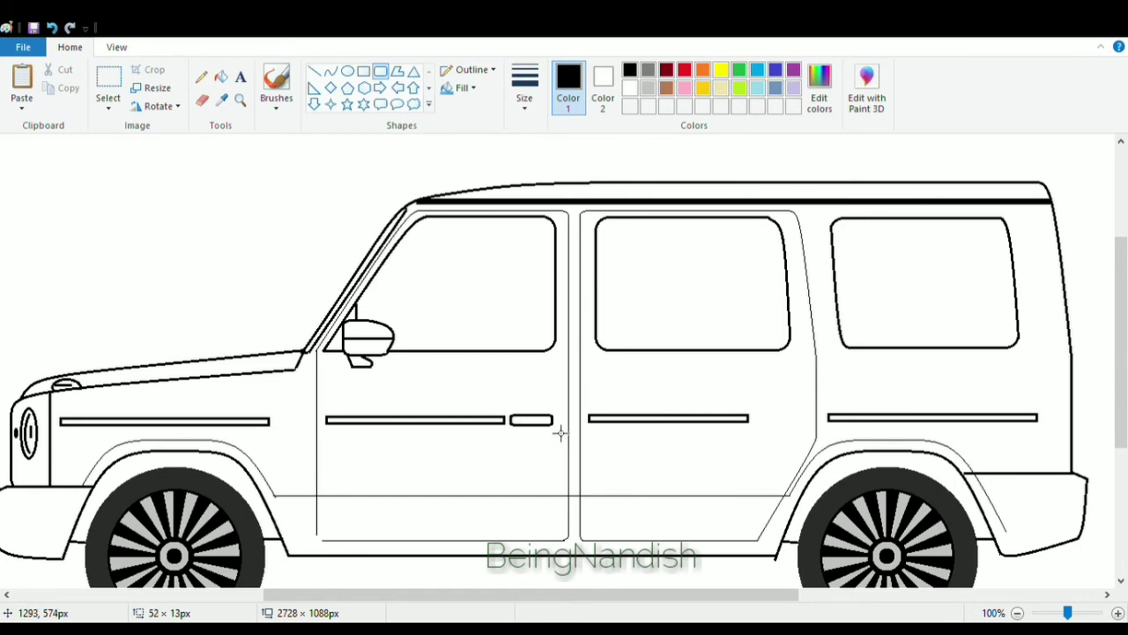
Draw an oval grip over the front door handle's front section.
click(347, 70)
drag(516, 410, 541, 432)
click(116, 47)
click(26, 75)
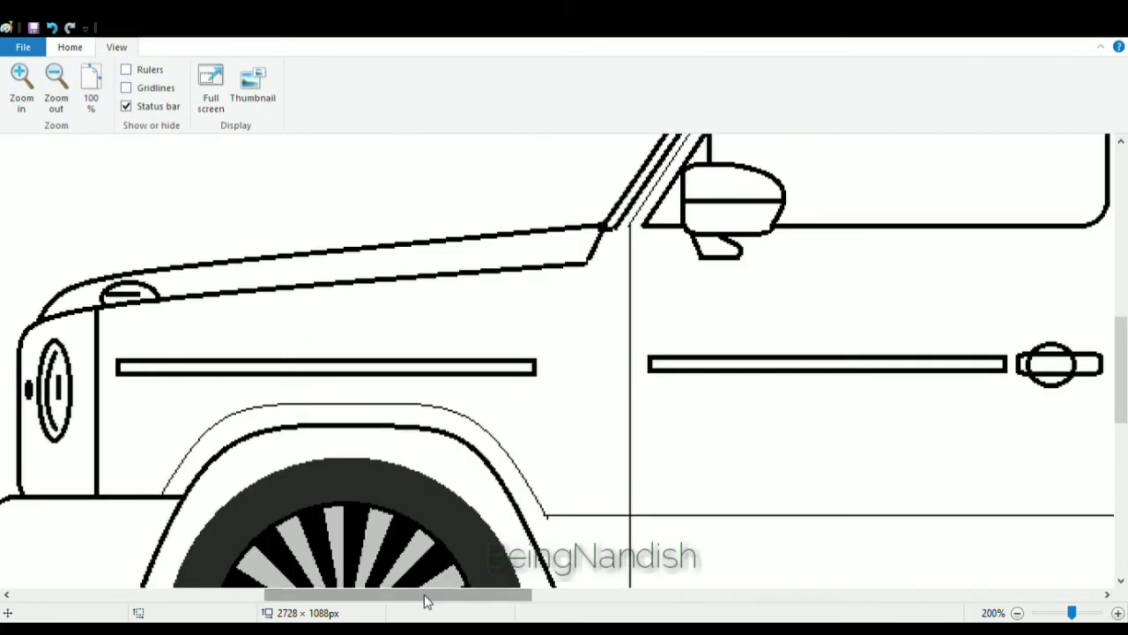
Clean up the lines inside the handle grip and add a short vertical line at the handle's rear end.
drag(423, 600, 507, 599)
click(69, 47)
click(201, 100)
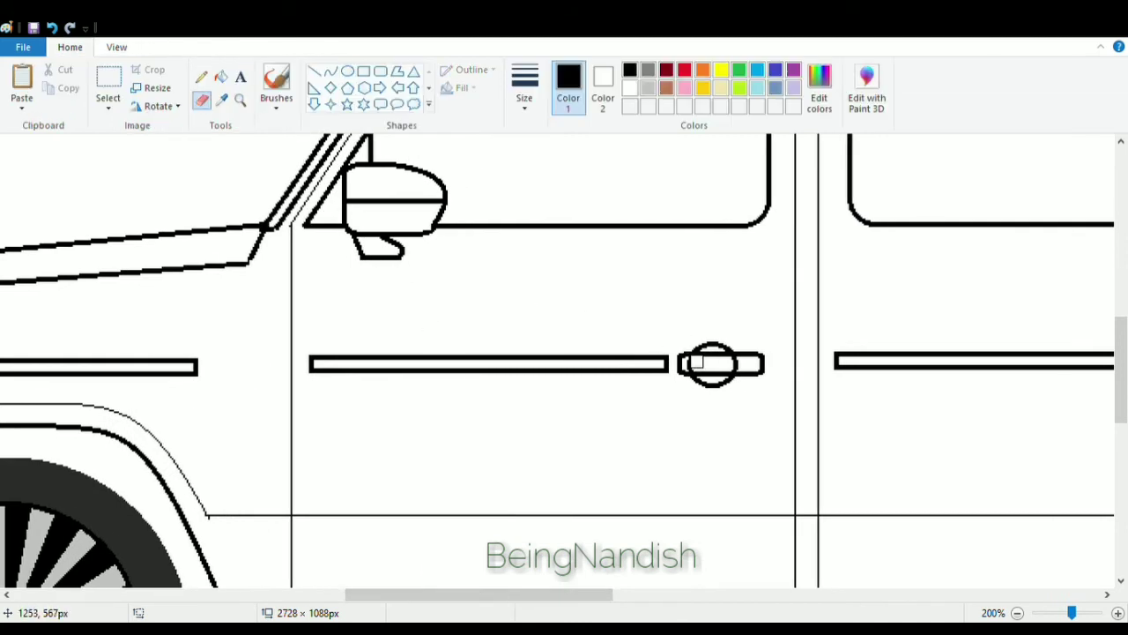
click(314, 71)
drag(744, 355, 745, 375)
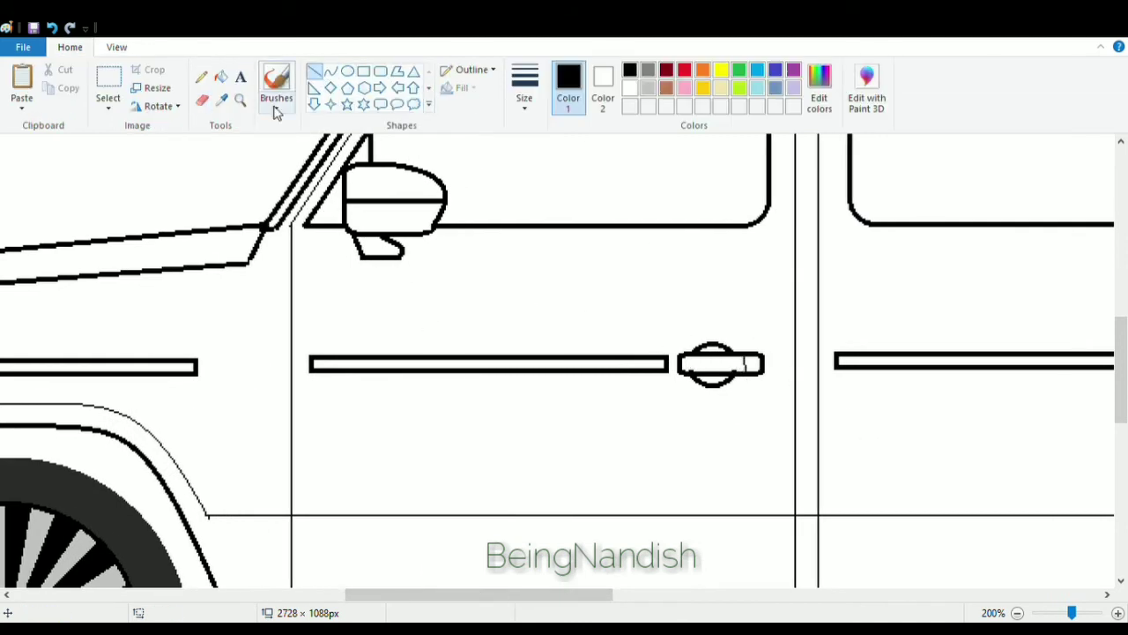
Copy the finished front door handle and paste it behind the middle door's trim strip.
drag(479, 594, 561, 594)
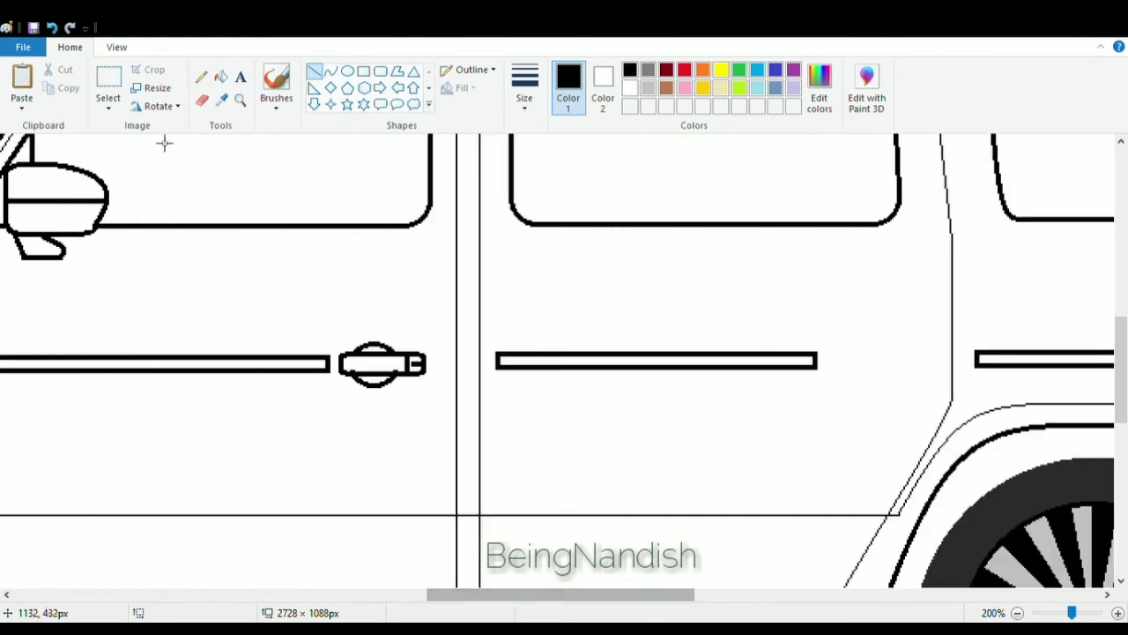
click(107, 88)
drag(334, 322, 433, 405)
key(ctrl+c)
key(ctrl+v)
drag(88, 188, 919, 379)
click(116, 47)
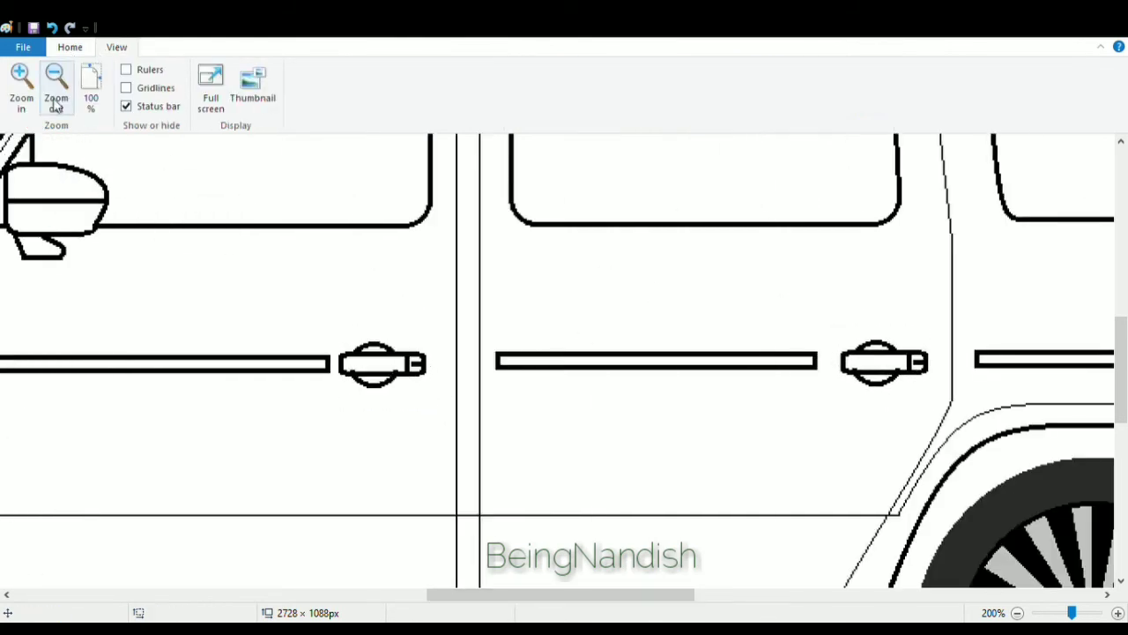
Draw a thick slanted strip on the rear pillar just behind the rear side window.
click(56, 83)
click(55, 84)
click(22, 84)
scroll(476, 363, right, 5)
click(70, 46)
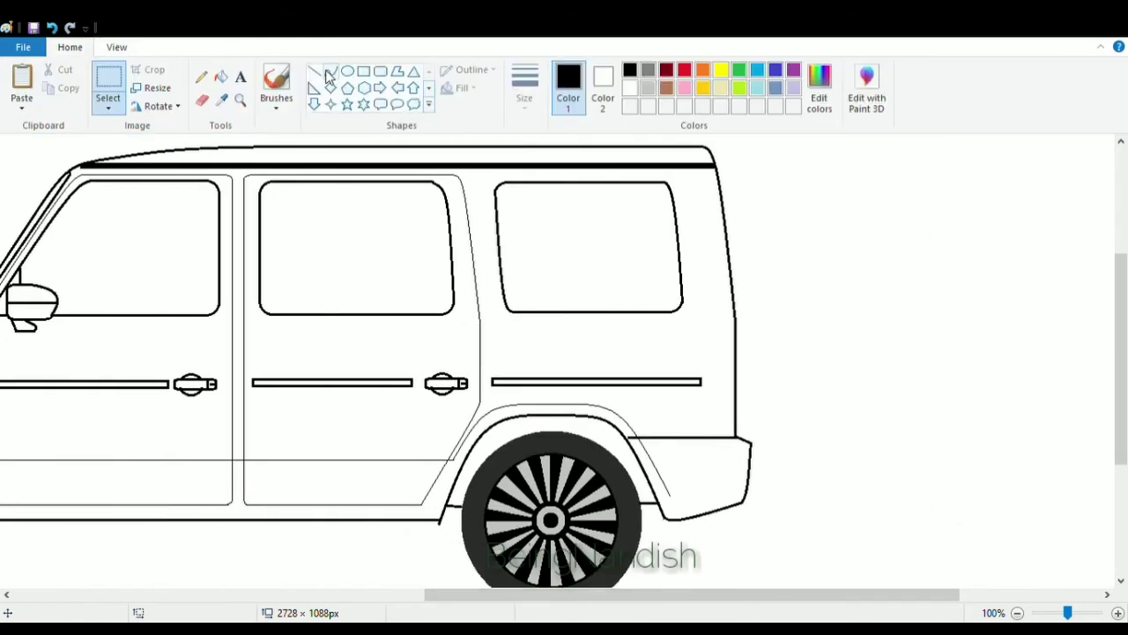
click(314, 70)
drag(681, 195, 691, 302)
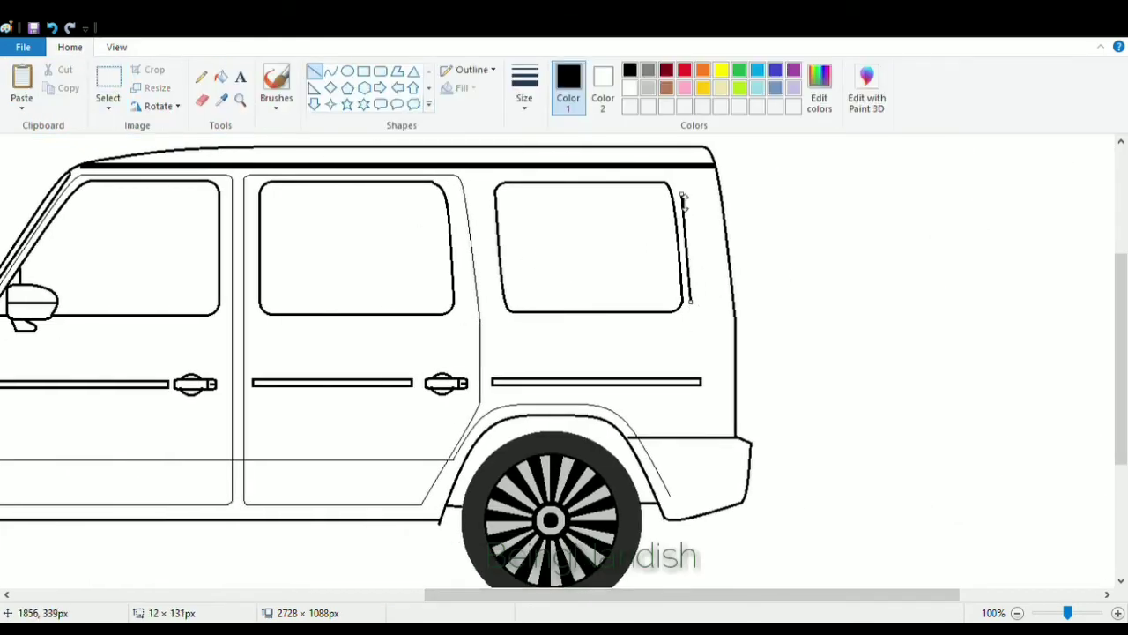
click(52, 27)
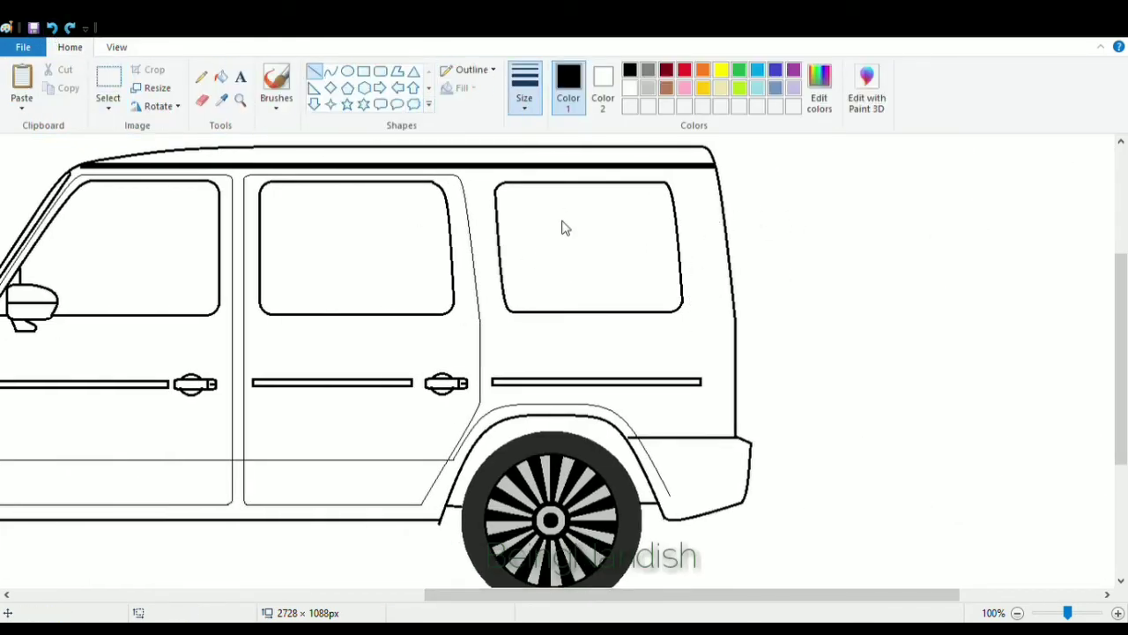
drag(688, 190, 701, 301)
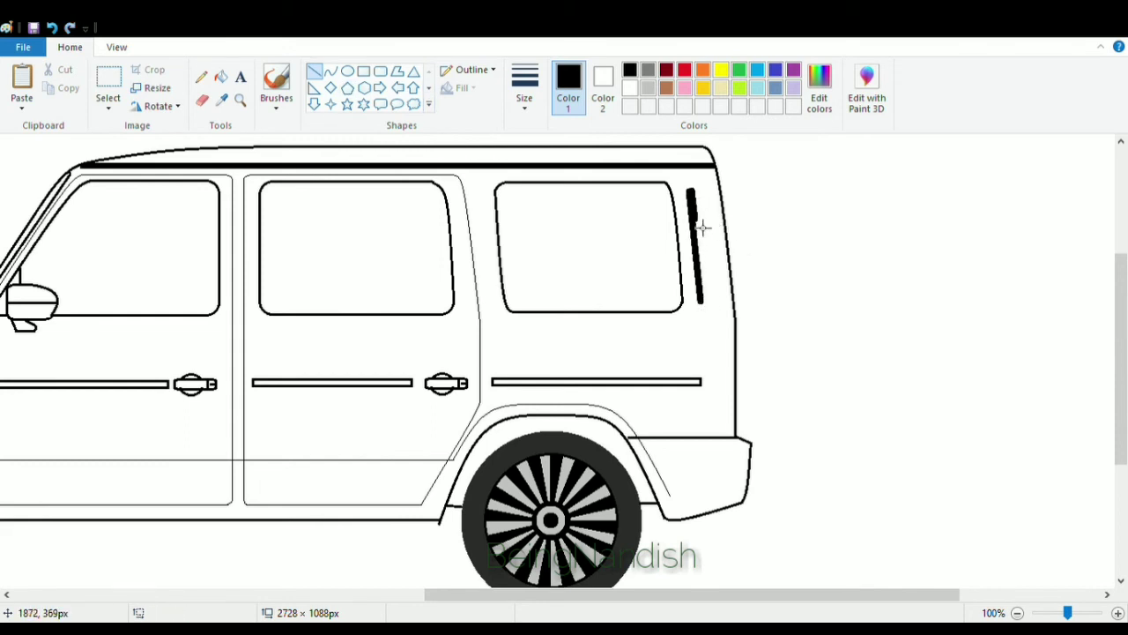
click(52, 27)
drag(692, 185, 709, 306)
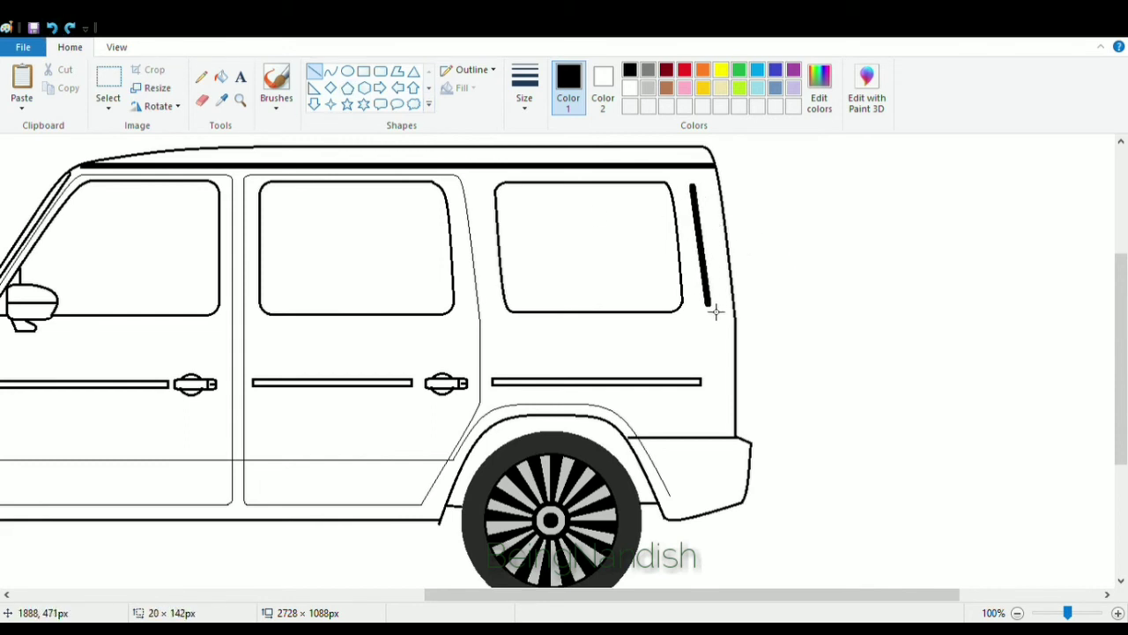
click(732, 198)
mouse_move(702, 195)
mouse_down()
mouse_move(718, 311)
mouse_move(720, 296)
mouse_up()
click(790, 249)
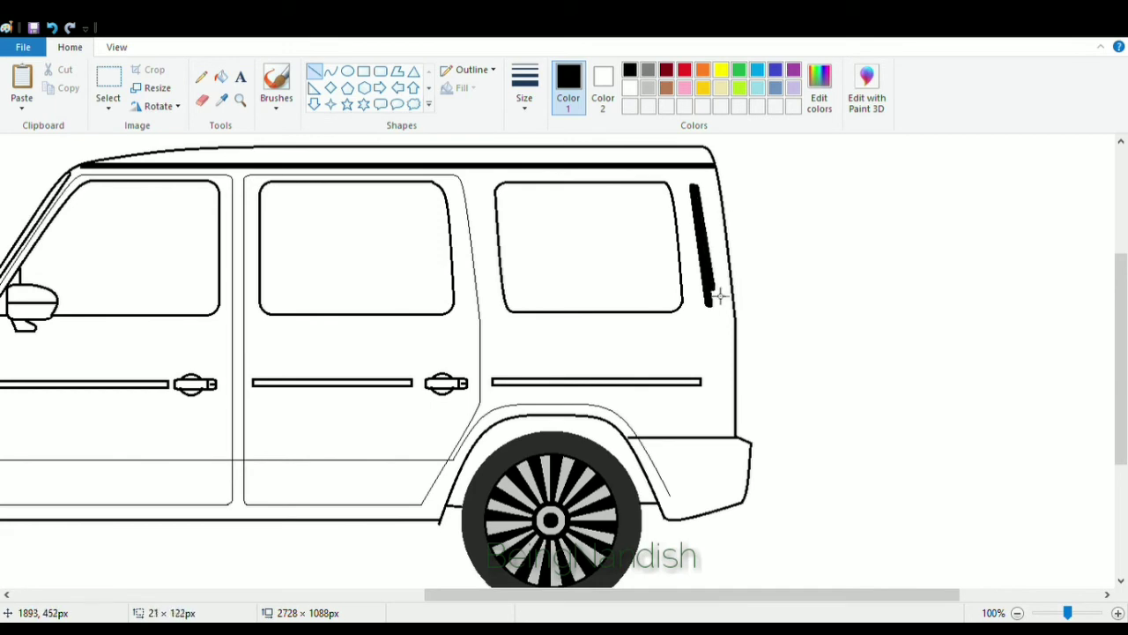
click(798, 223)
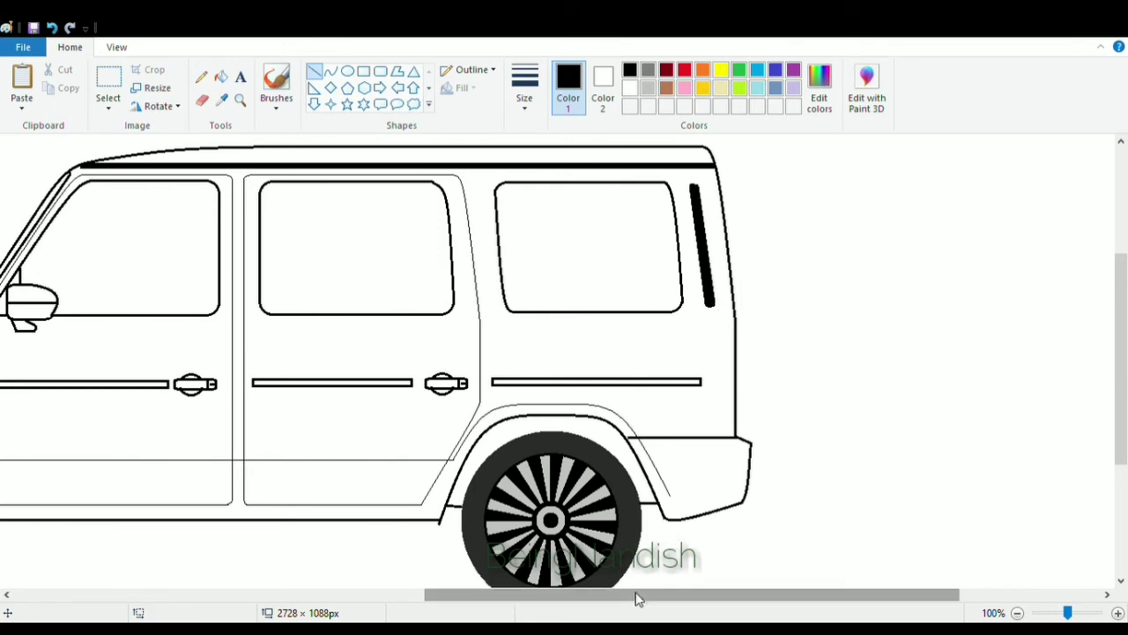
Draw a tall rounded-rectangle spare wheel cover attached to the rear of the body.
drag(637, 596, 682, 596)
click(379, 71)
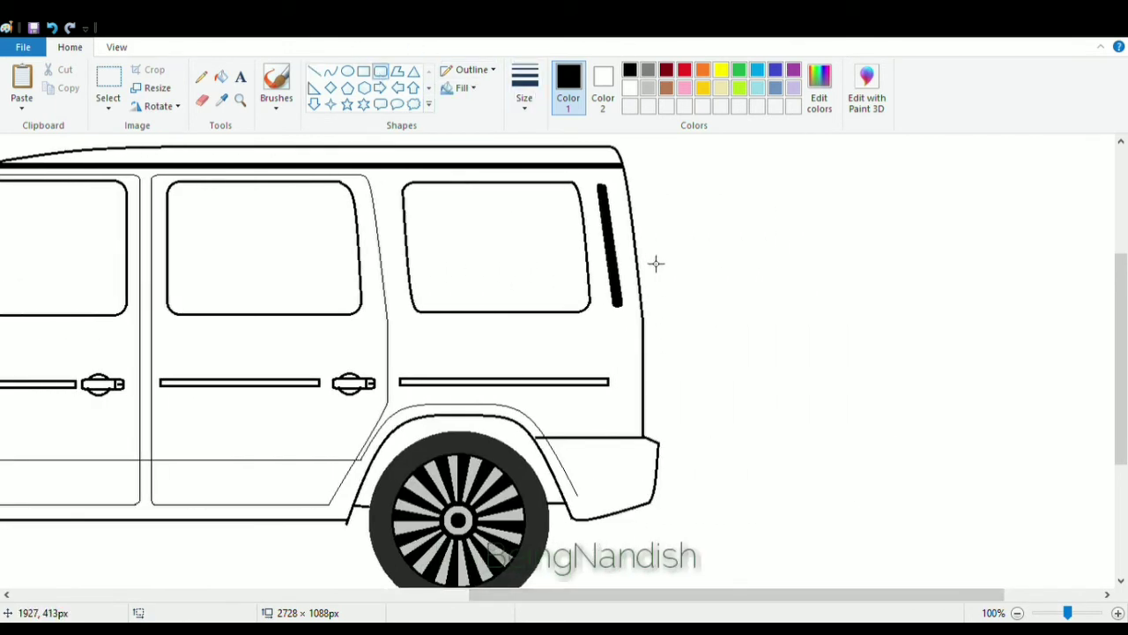
drag(649, 254, 729, 439)
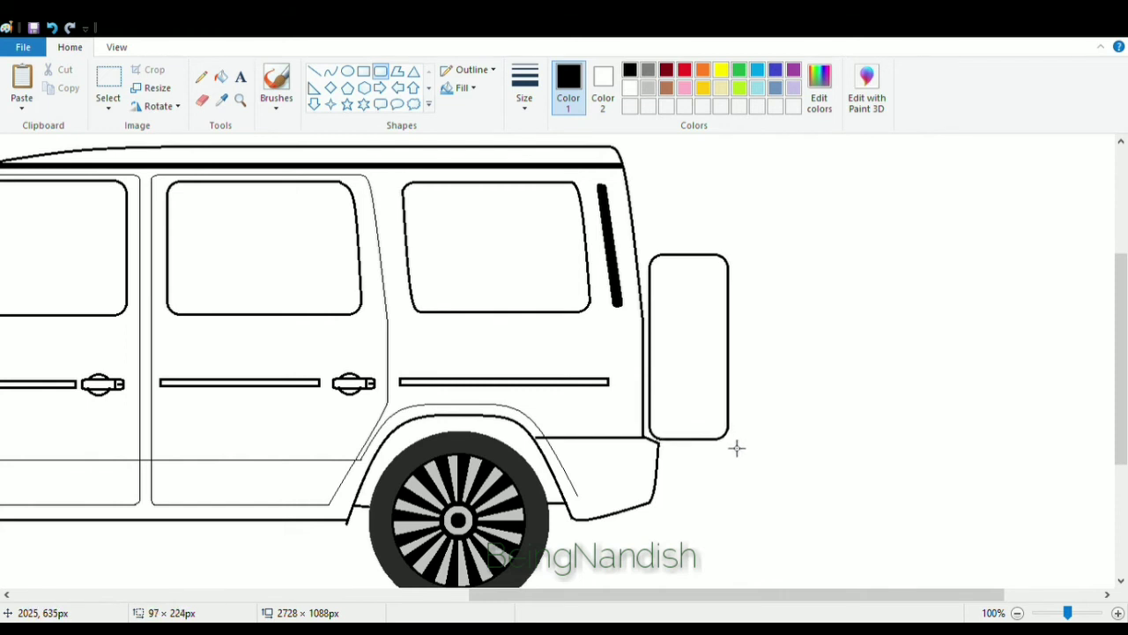
click(831, 283)
Add vertical lines along the body's rear edge and inside the spare wheel cover's back edge.
click(315, 71)
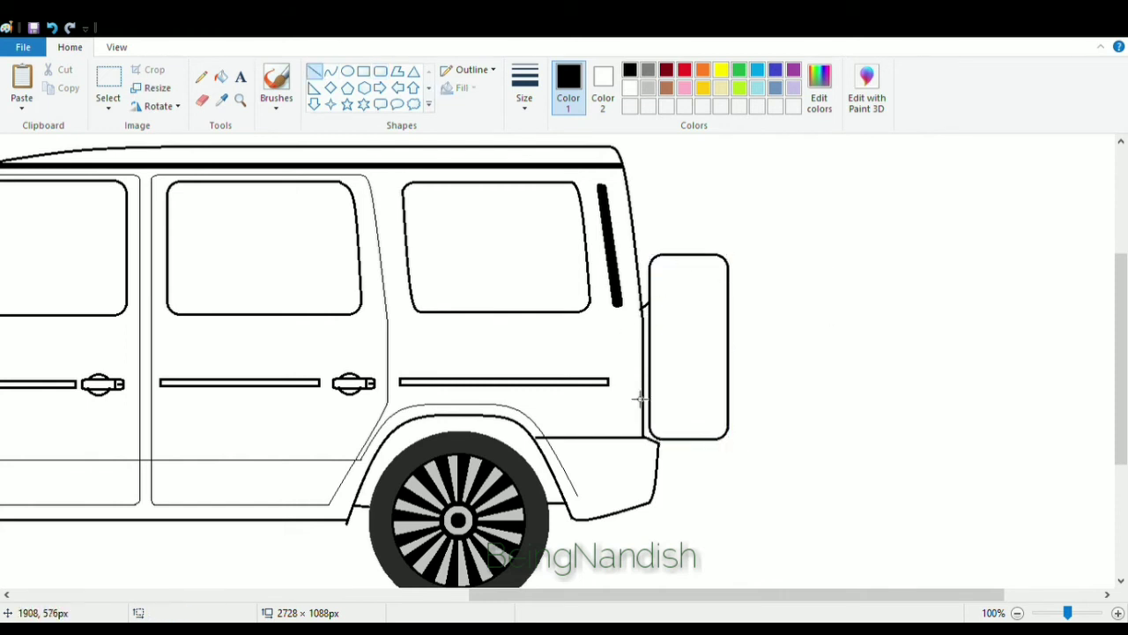
drag(646, 304, 646, 397)
click(816, 262)
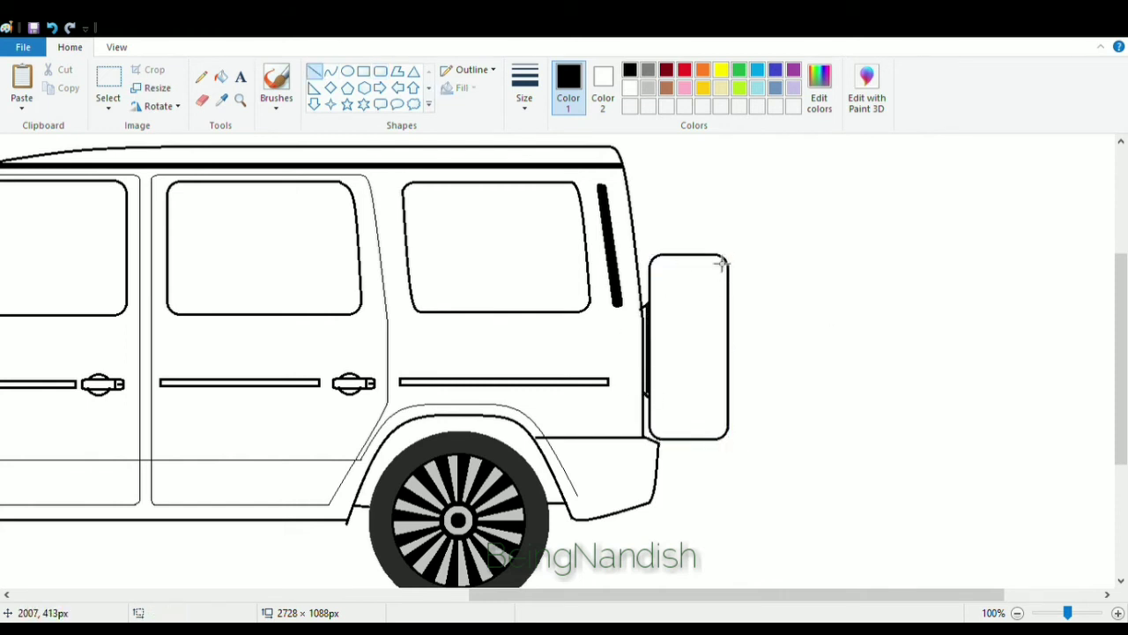
drag(717, 257, 718, 423)
Trim the rear wheel arch outline and draw a horizontal line across the rear bumper area.
click(202, 100)
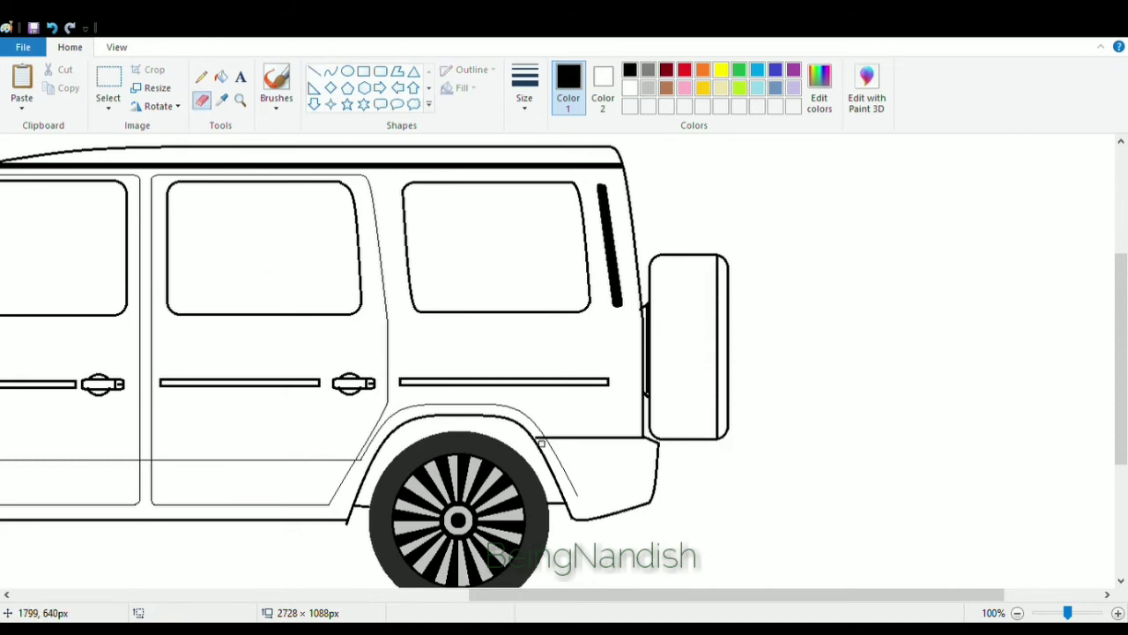
click(315, 71)
drag(557, 483, 654, 483)
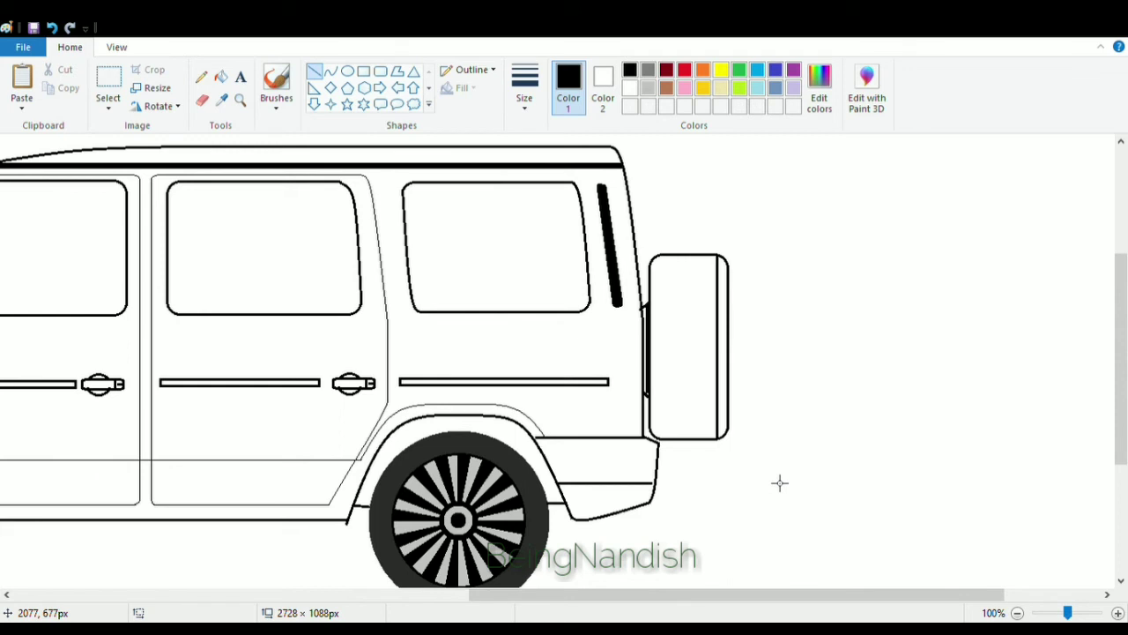
click(331, 72)
mouse_move(649, 402)
mouse_down()
mouse_move(643, 434)
mouse_move(625, 430)
mouse_up()
click(632, 379)
key(ctrl+z)
Draw a small rounded rectangle on the rear body beside the spare wheel cover.
click(380, 72)
click(535, 371)
Draw two small side-by-side ovals under the body ahead of the rear wheel as exhaust tips.
drag(602, 595, 490, 595)
scroll(472, 488, down, 3)
scroll(461, 462, left, 3)
click(330, 74)
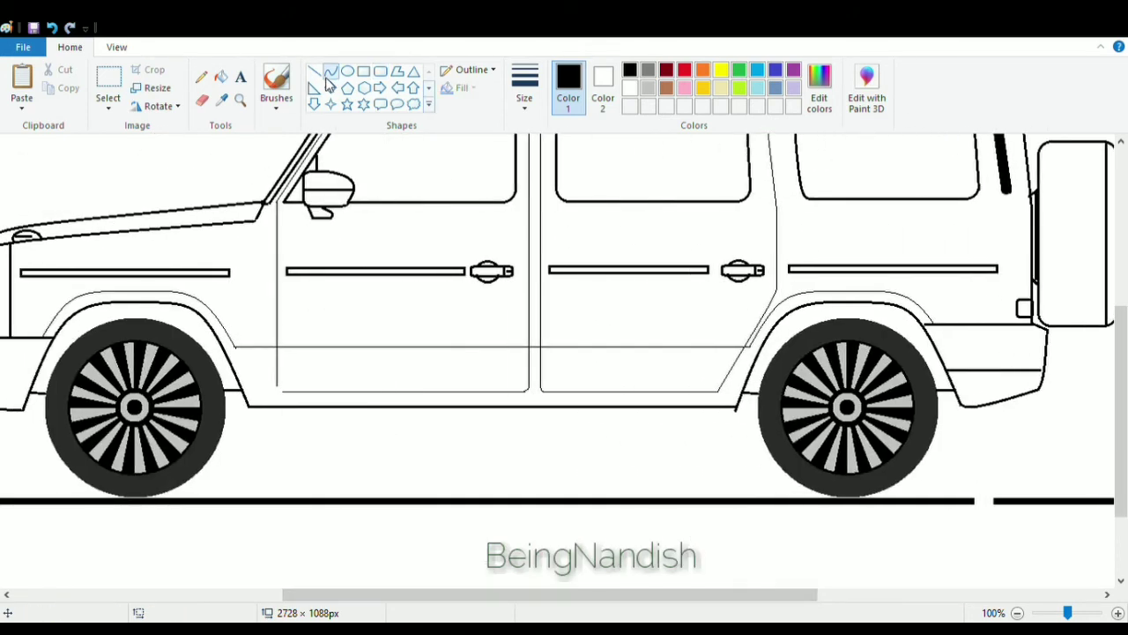
click(347, 72)
mouse_move(636, 408)
mouse_down()
mouse_move(660, 433)
mouse_move(679, 418)
mouse_move(699, 429)
mouse_move(713, 414)
mouse_move(680, 414)
mouse_up()
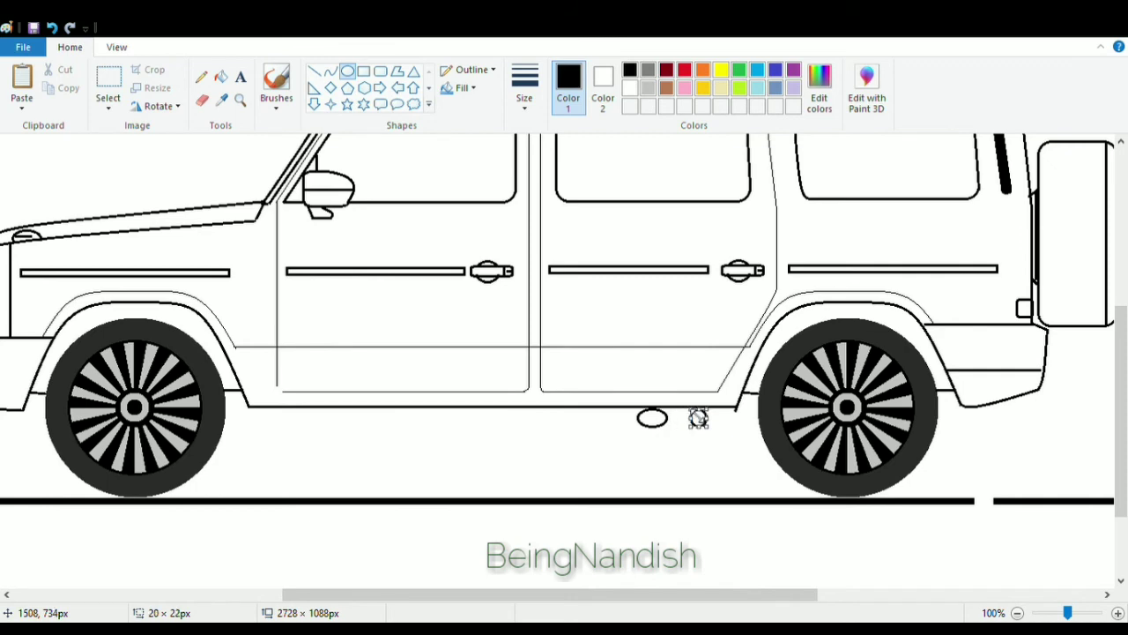
drag(688, 408, 713, 410)
click(628, 325)
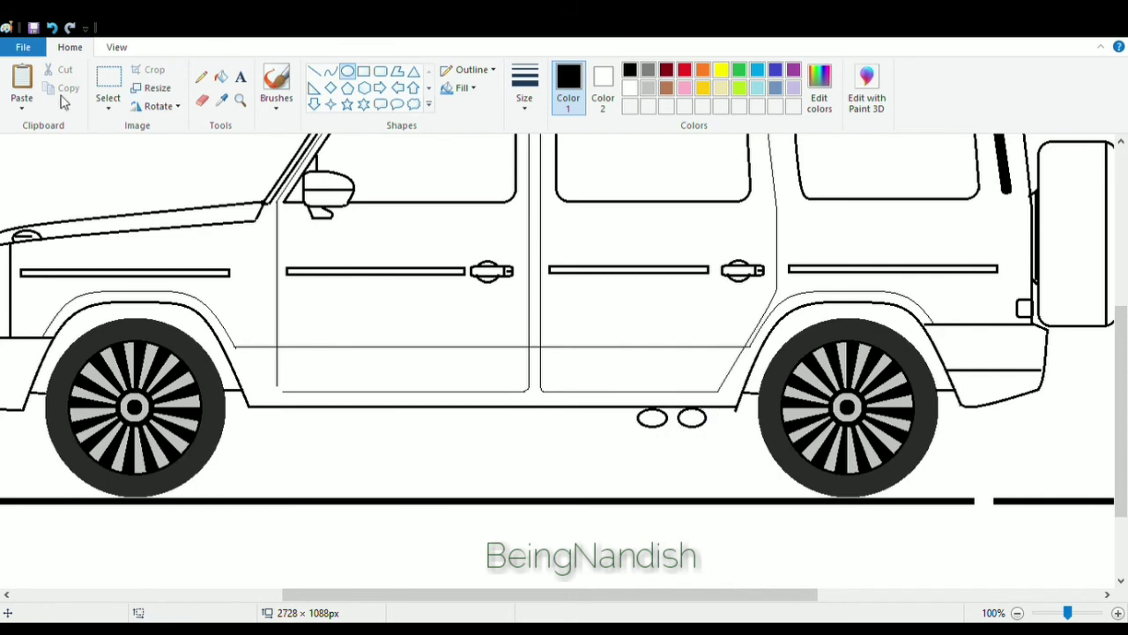
Draw slanted lines connecting the exhaust ovals to the body's underside.
click(116, 47)
click(20, 83)
scroll(285, 309, down, 5)
drag(395, 595, 570, 596)
click(79, 48)
click(314, 70)
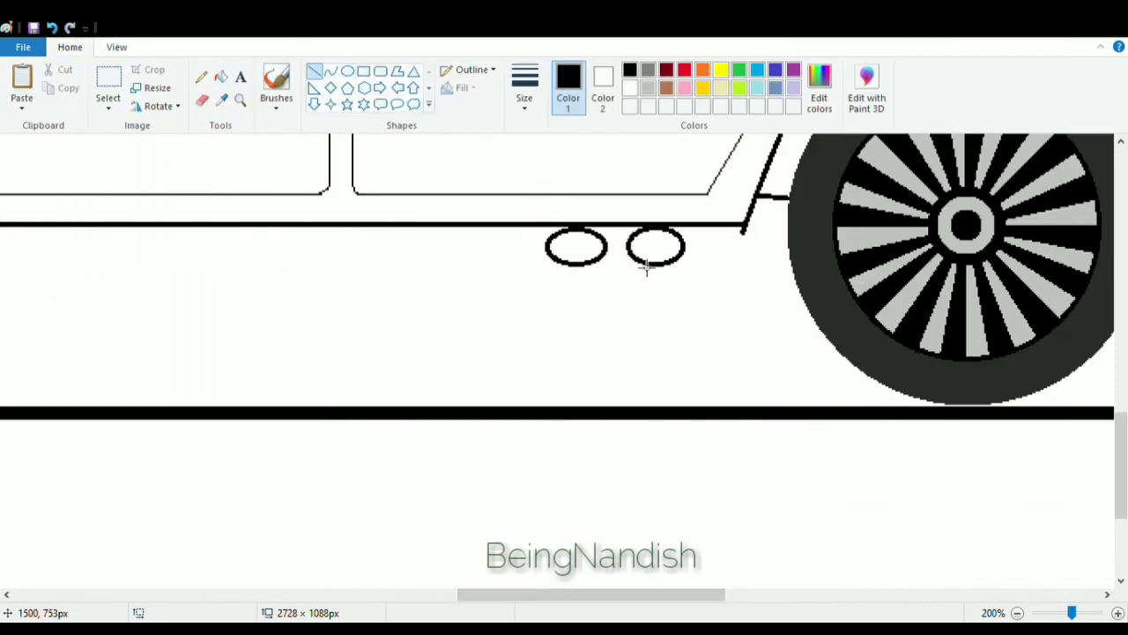
drag(642, 257, 605, 234)
click(52, 28)
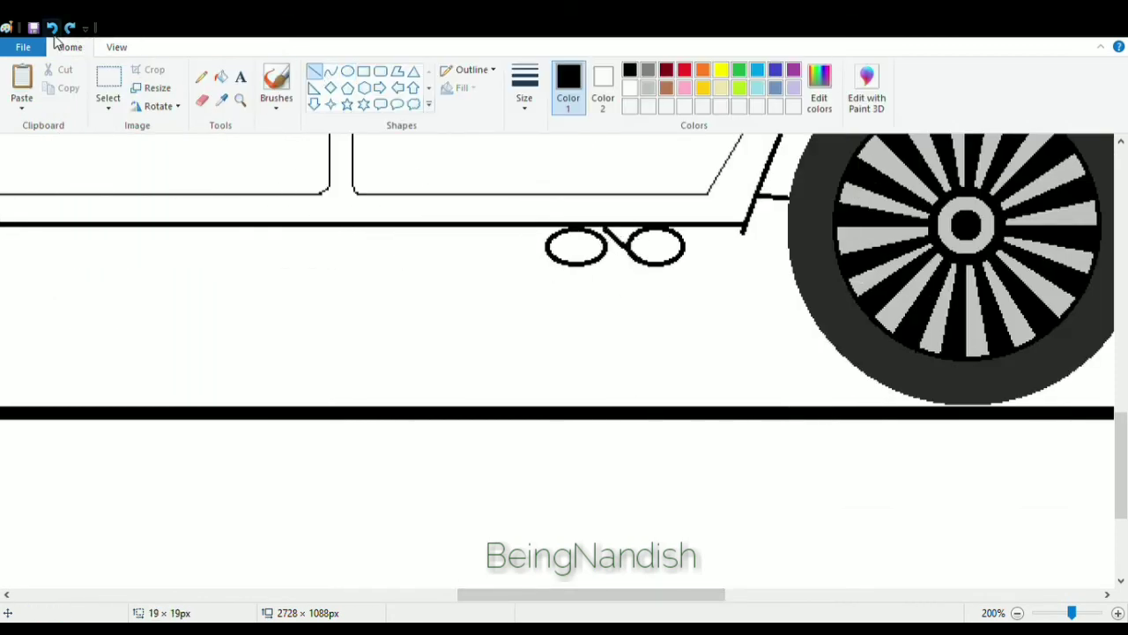
click(501, 320)
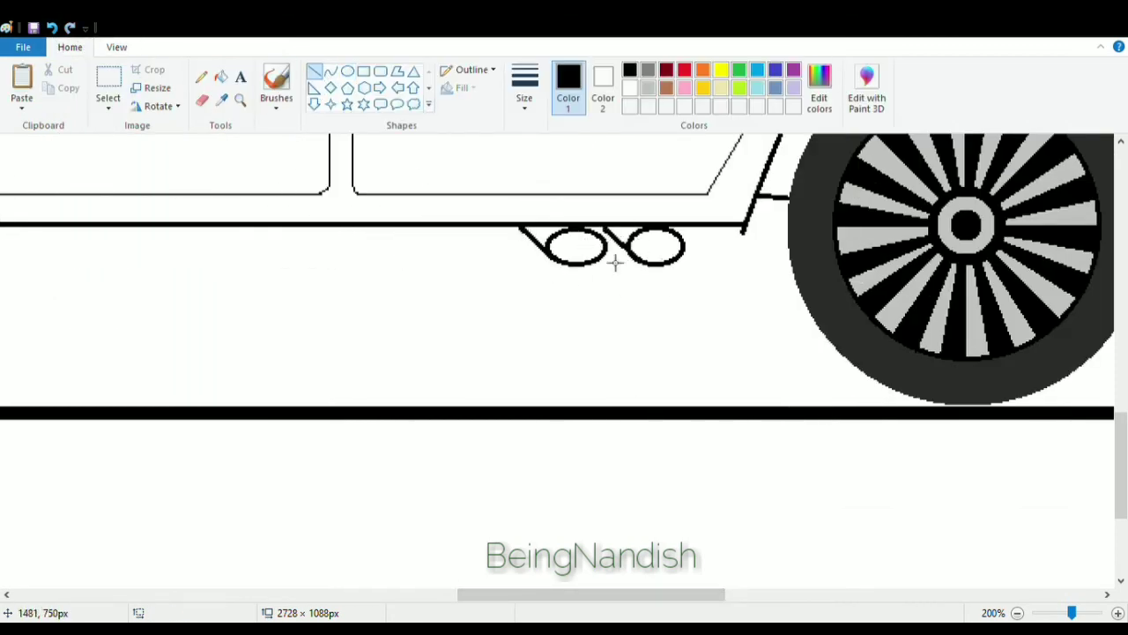
click(52, 28)
Draw small inner ovals inside the two exhaust tips.
click(347, 71)
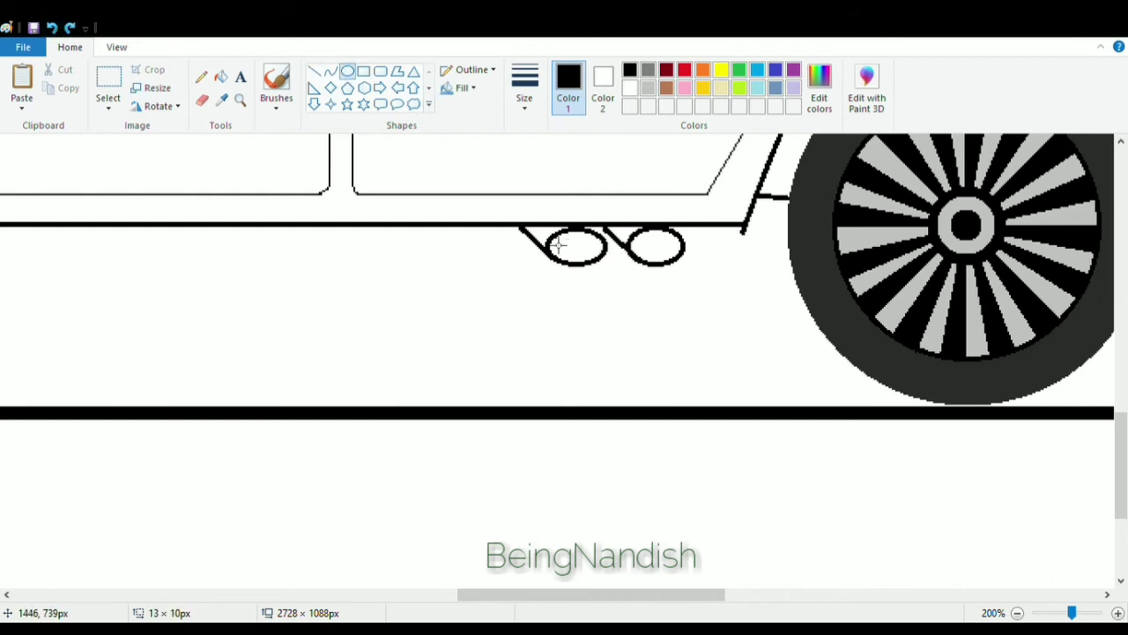
mouse_move(555, 235)
mouse_down()
mouse_move(604, 261)
mouse_move(565, 246)
mouse_up()
click(668, 267)
mouse_move(635, 235)
mouse_down()
mouse_move(685, 267)
mouse_move(650, 242)
mouse_up()
click(524, 362)
Draw a curved sill line below the body from the front wheel arch to the exhausts.
drag(528, 595, 443, 595)
click(330, 71)
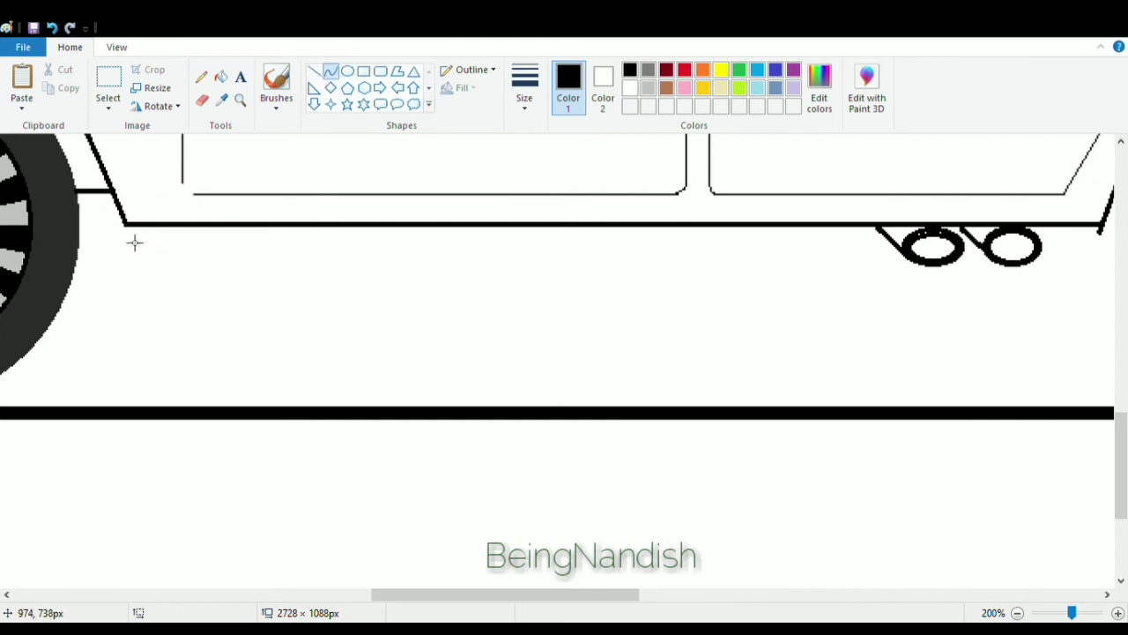
click(137, 258)
mouse_move(127, 226)
mouse_down()
mouse_move(145, 257)
mouse_move(899, 256)
mouse_up()
click(132, 261)
click(163, 278)
Extend the sill line past the exhausts and curve it up into the rear wheel arch.
click(314, 72)
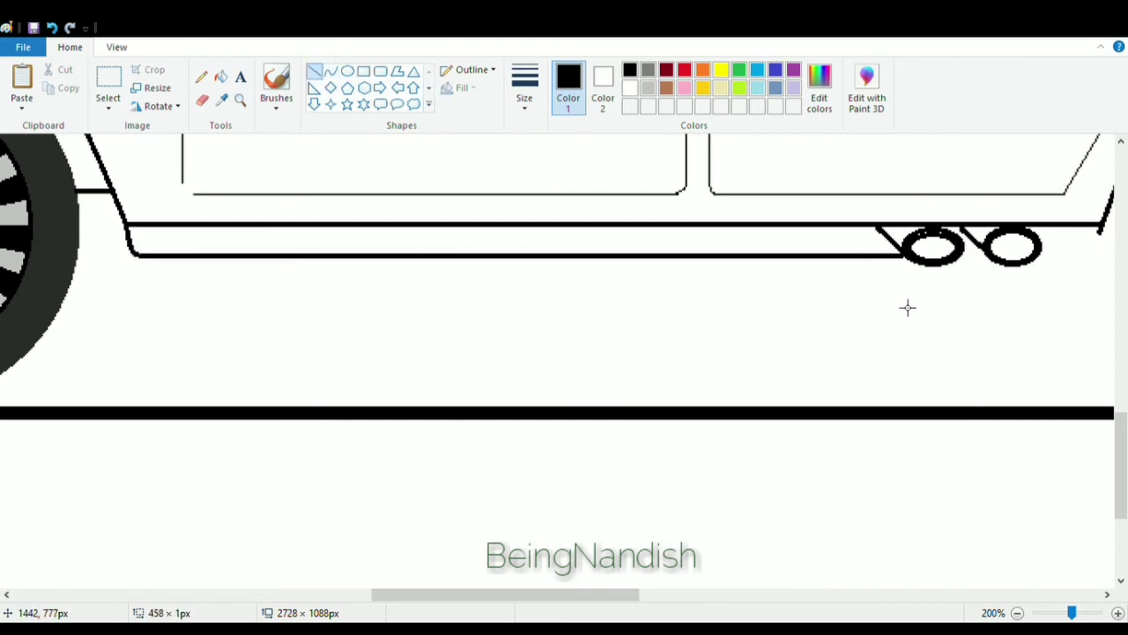
drag(478, 594, 588, 594)
drag(596, 263, 632, 260)
click(331, 74)
click(638, 262)
click(641, 263)
drag(561, 592, 581, 593)
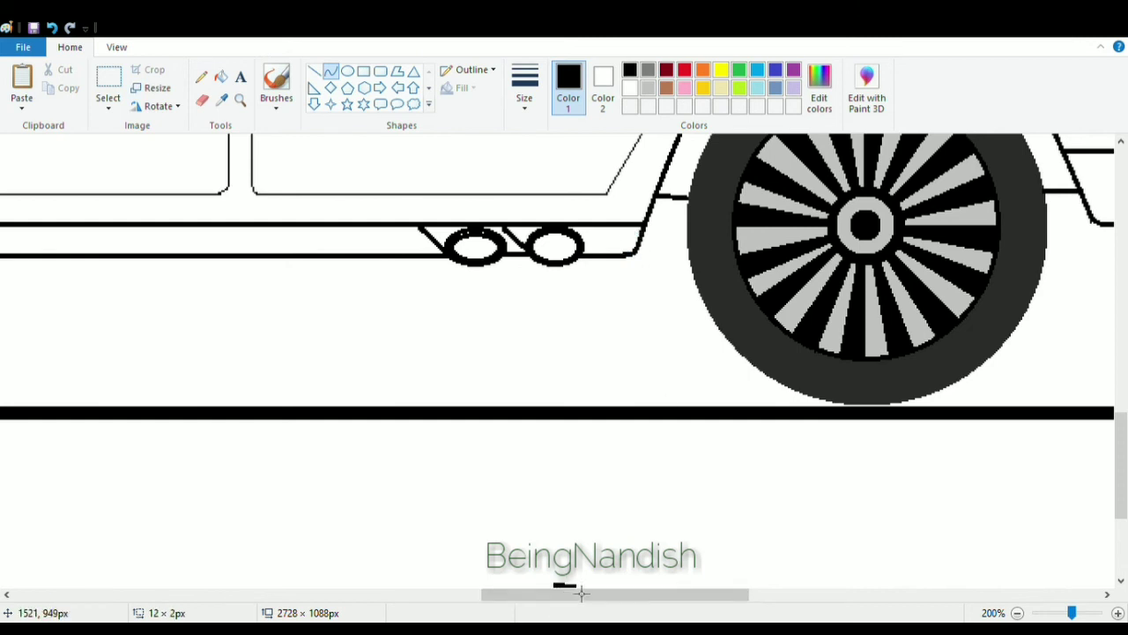
Draw a horizontal line inside the sill, split around the exhaust tips.
drag(505, 587, 427, 577)
click(51, 30)
drag(560, 597, 463, 597)
click(317, 74)
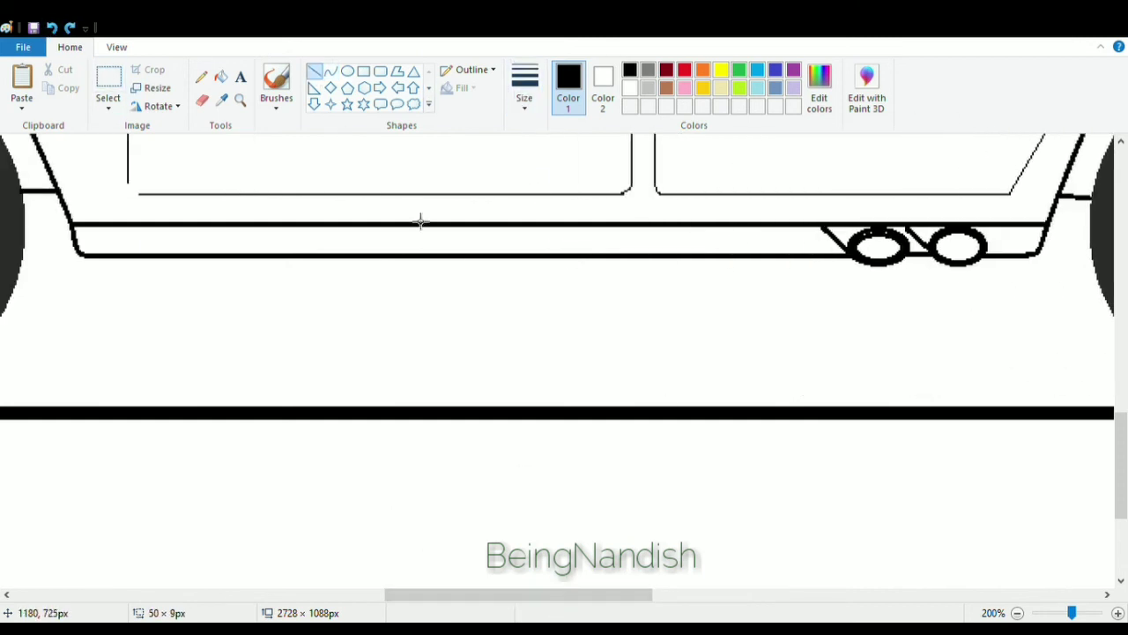
drag(81, 243, 828, 244)
drag(993, 243, 1046, 244)
Draw another long horizontal line along the top of the sill.
scroll(254, 335, up, 2)
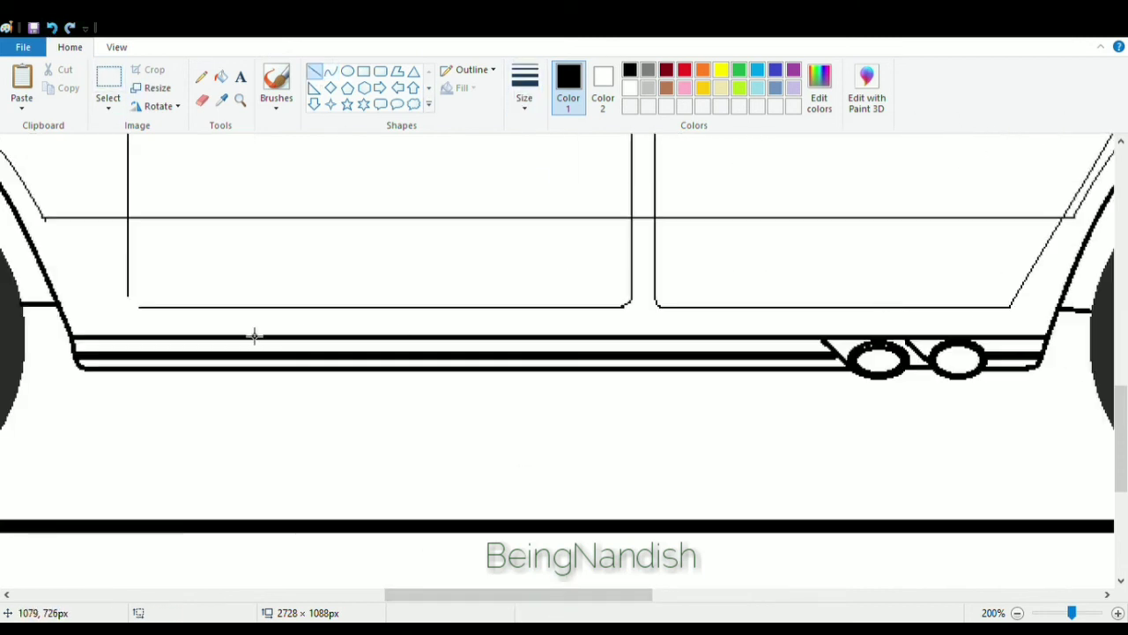
drag(64, 317, 1055, 341)
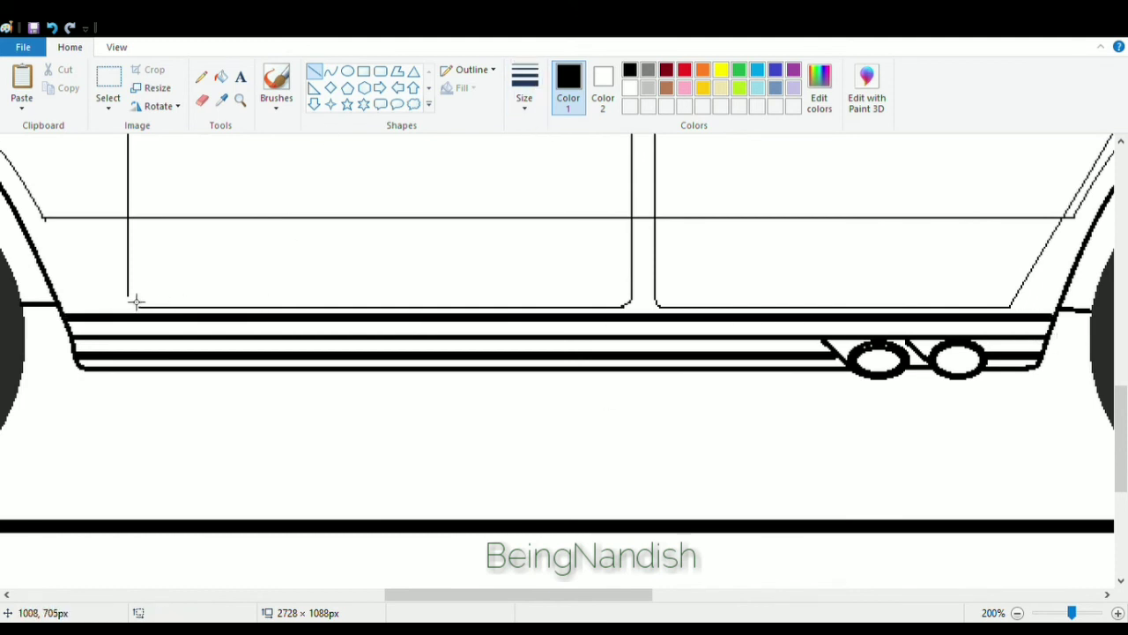
Draw two small narrow rectangular hinges on the front door's front edge, one above and one below the trim.
click(116, 46)
click(21, 84)
click(70, 46)
click(331, 71)
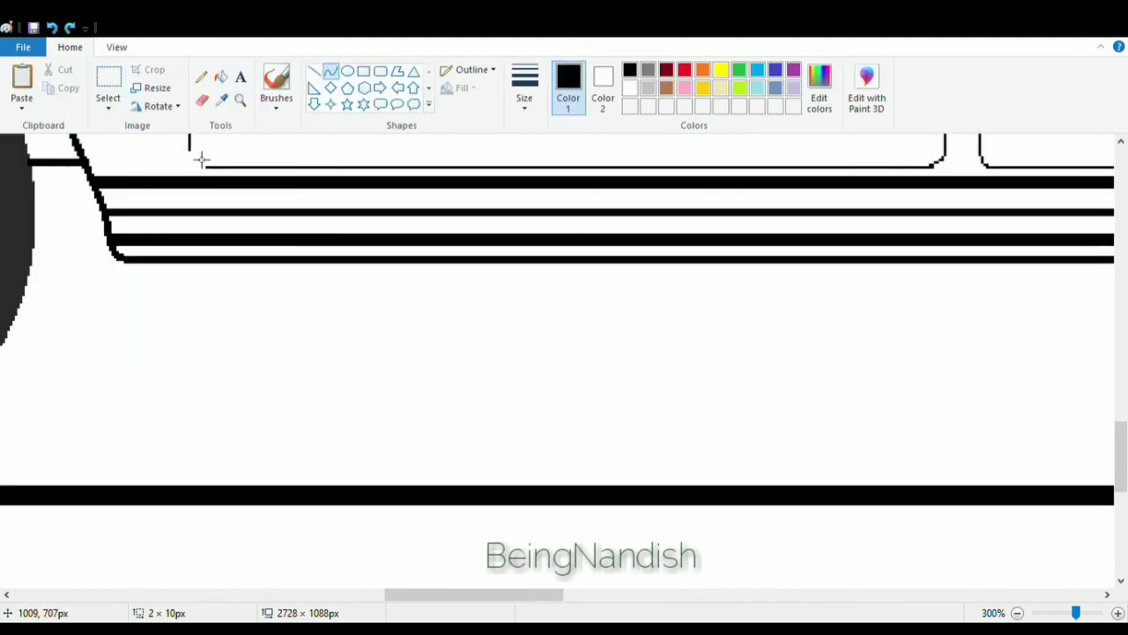
scroll(345, 209, up, 3)
click(201, 99)
scroll(358, 411, up, 10)
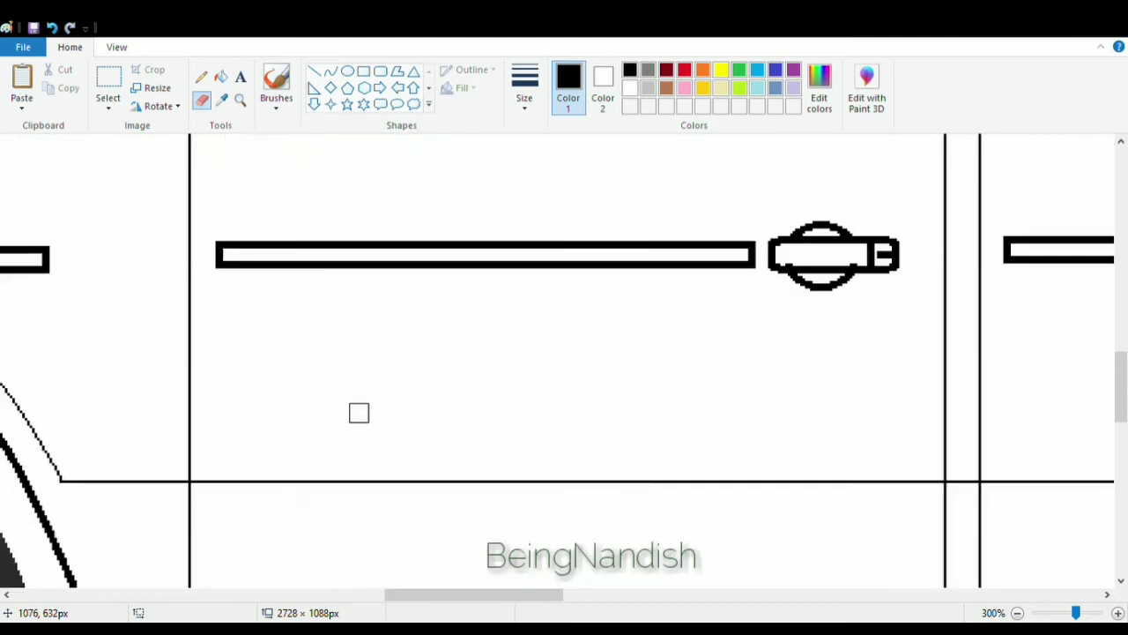
click(364, 71)
drag(189, 240, 199, 289)
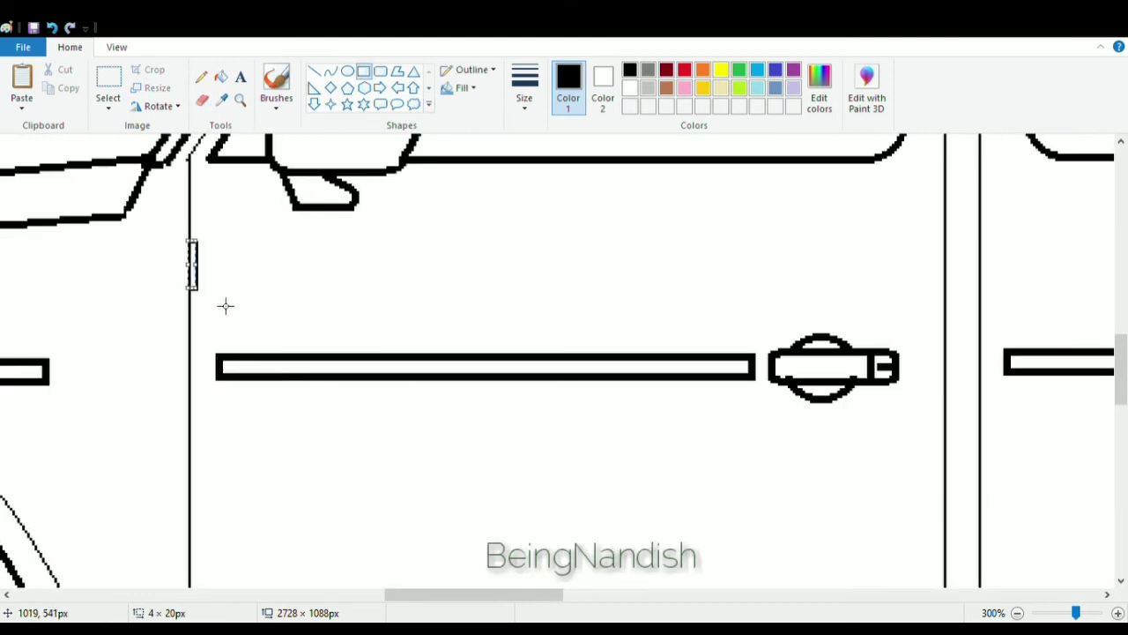
scroll(224, 305, down, 1)
click(203, 395)
scroll(199, 422, down, 1)
drag(190, 385, 200, 435)
scroll(203, 433, up, 1)
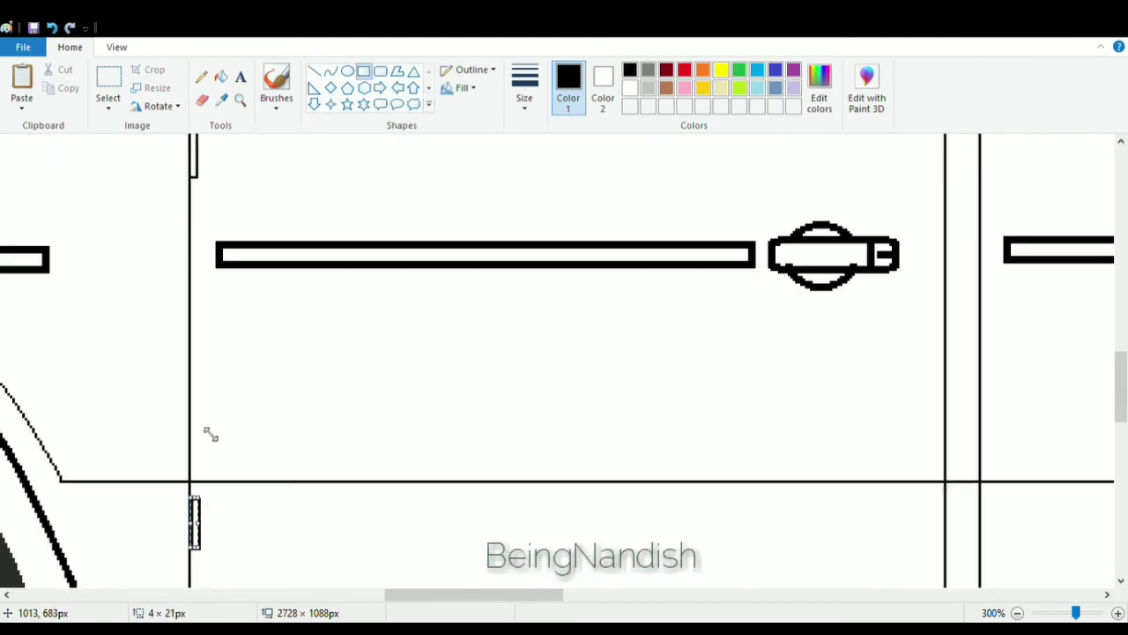
Draw a small trim piece with a slanted front end just behind the front fender's trim strip.
click(233, 412)
drag(450, 594, 497, 595)
click(117, 48)
click(57, 85)
drag(594, 596, 548, 595)
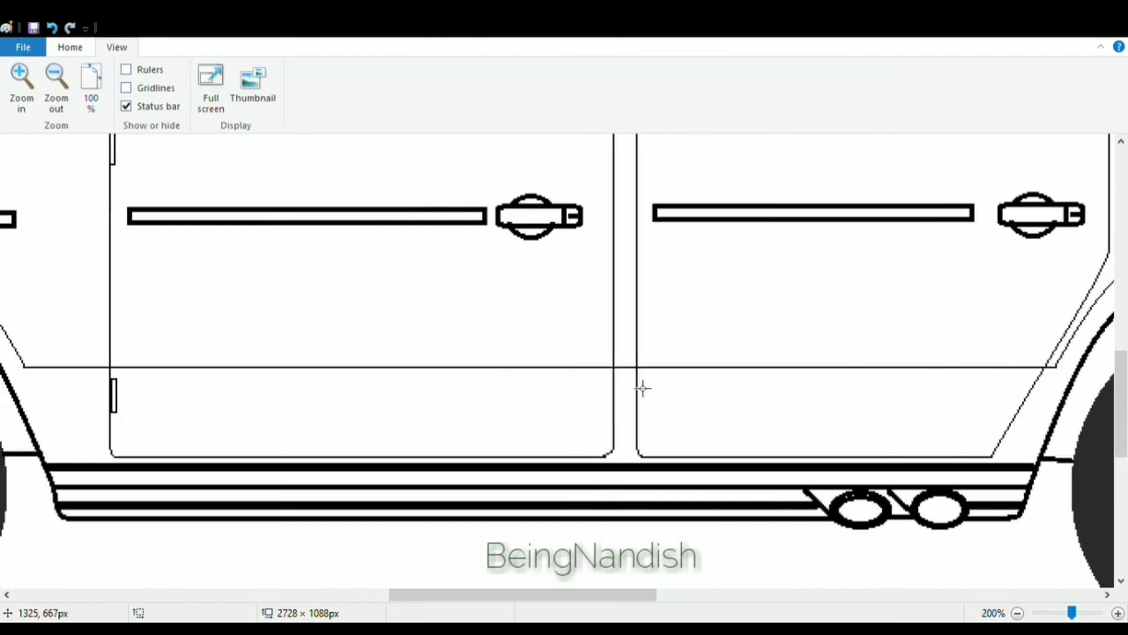
click(413, 309)
scroll(630, 258, up, 1)
click(486, 446)
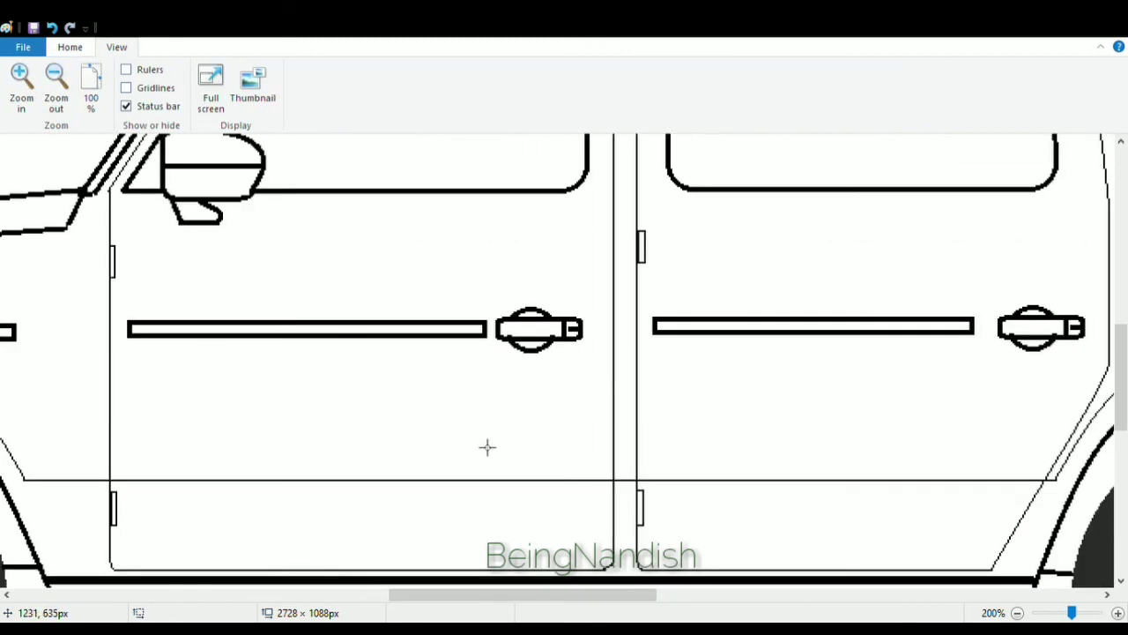
drag(489, 596, 420, 596)
drag(301, 325, 374, 349)
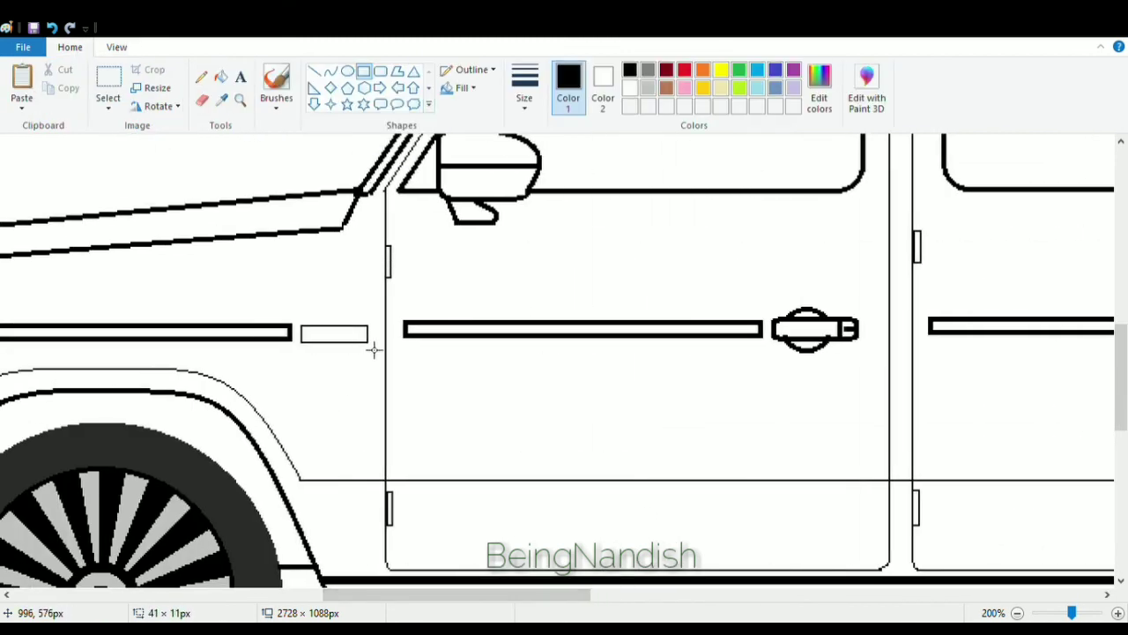
click(313, 70)
click(202, 99)
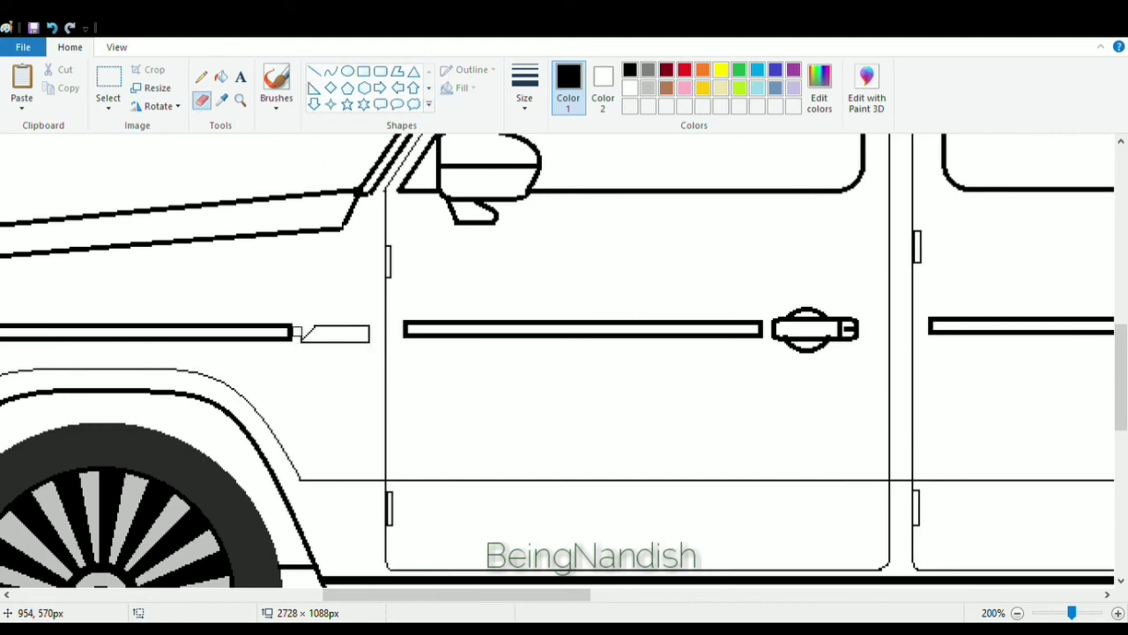
Close the grille's bottom with a horizontal line and draw a fog lamp with two inner slats in the front bumper.
drag(415, 594, 339, 594)
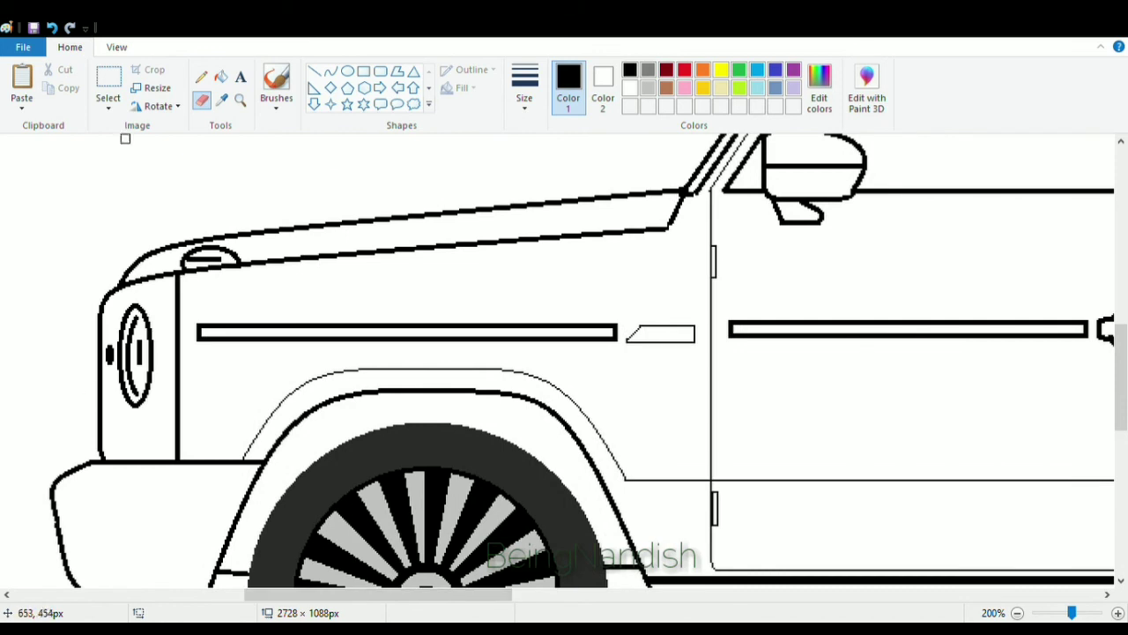
click(314, 71)
drag(99, 439, 176, 440)
scroll(264, 264, down, 2)
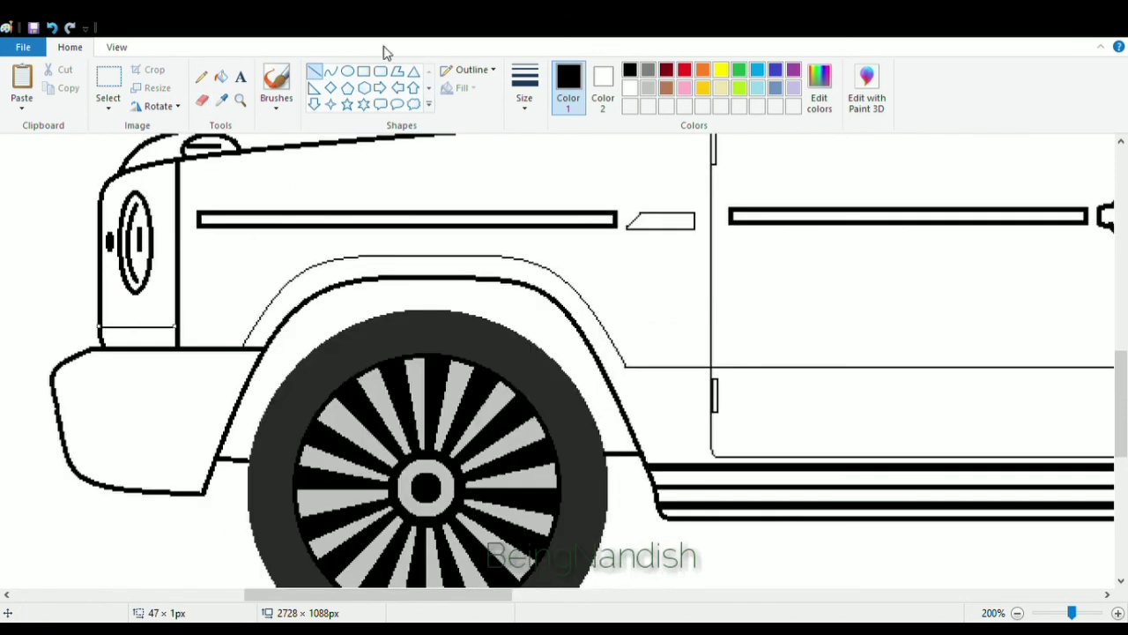
mouse_move(86, 391)
mouse_down()
mouse_move(193, 390)
mouse_move(124, 462)
mouse_move(98, 448)
mouse_up()
click(330, 70)
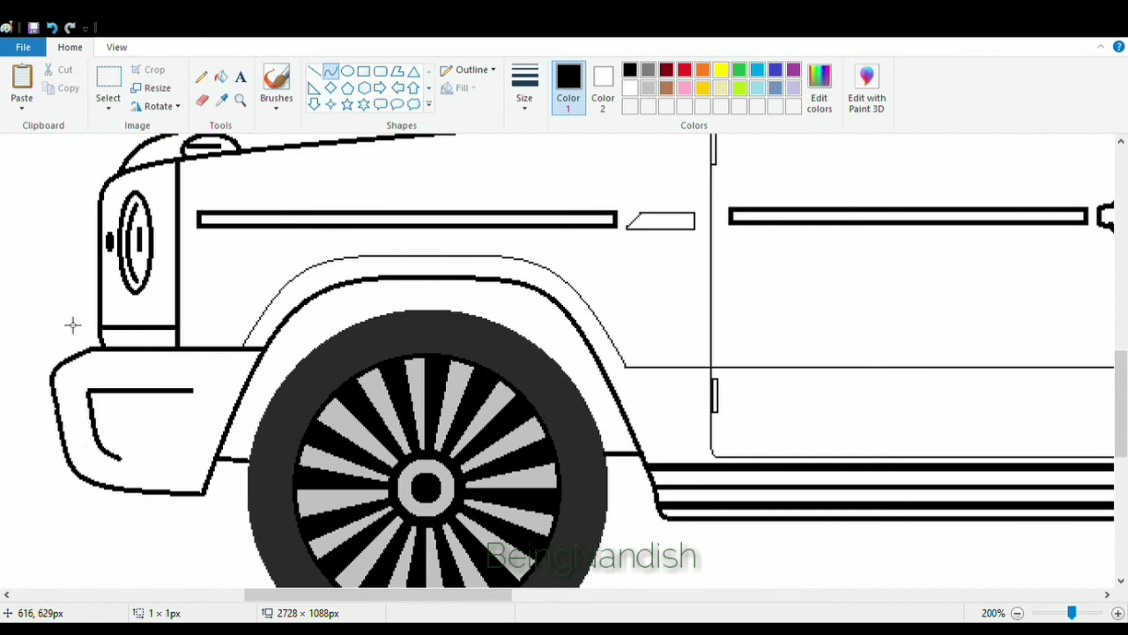
mouse_move(175, 391)
mouse_down()
mouse_move(196, 462)
mouse_move(201, 438)
mouse_up()
click(314, 70)
drag(122, 459, 190, 459)
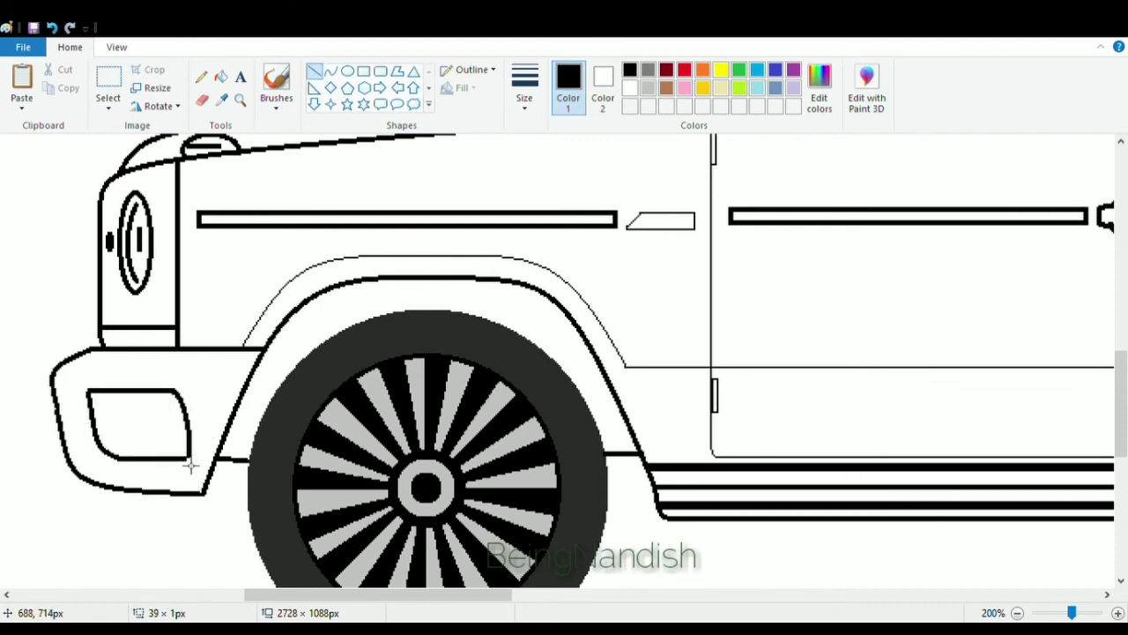
drag(95, 409, 185, 408)
drag(97, 428, 180, 430)
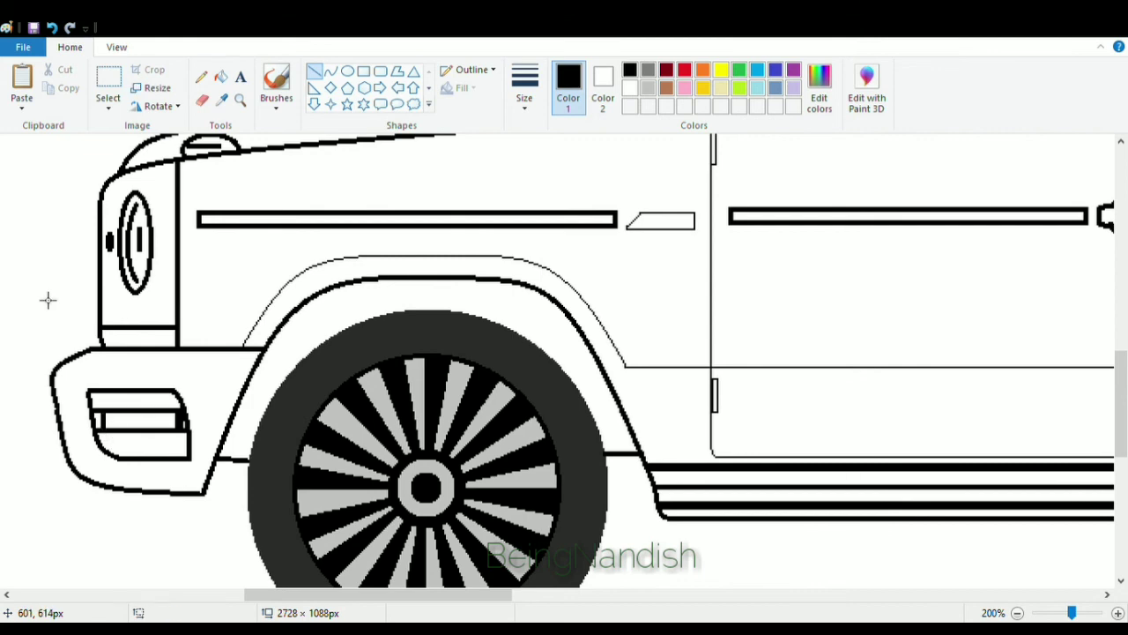
Remove the ground line under the car by filling it white.
scroll(48, 299, down, 1)
click(116, 47)
scroll(227, 428, down, 1)
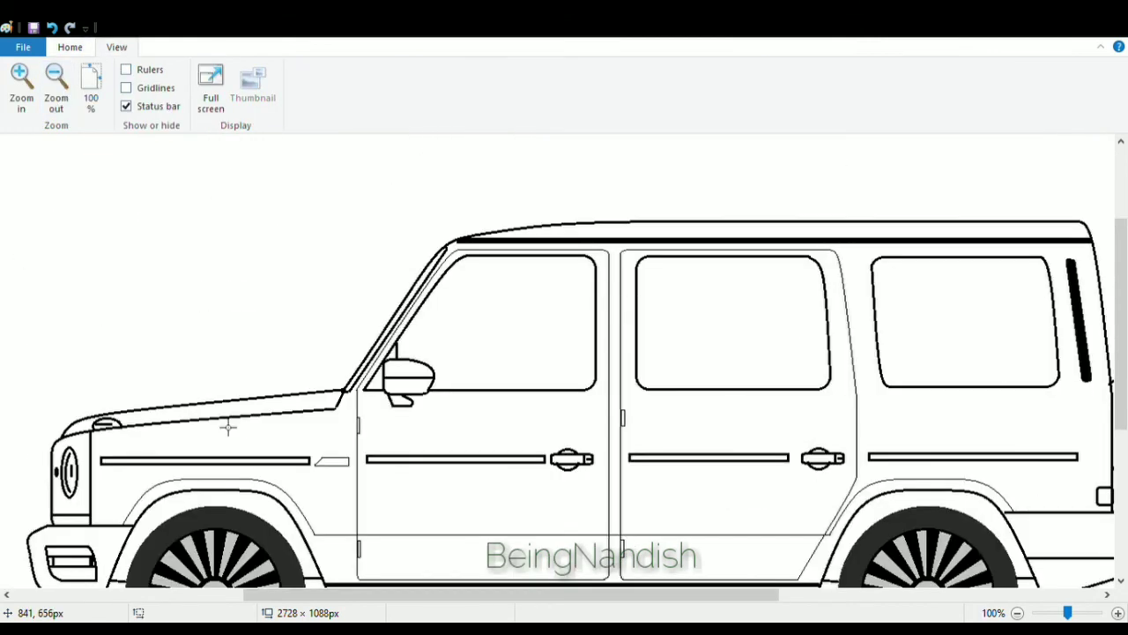
click(55, 83)
click(69, 46)
click(222, 76)
click(630, 88)
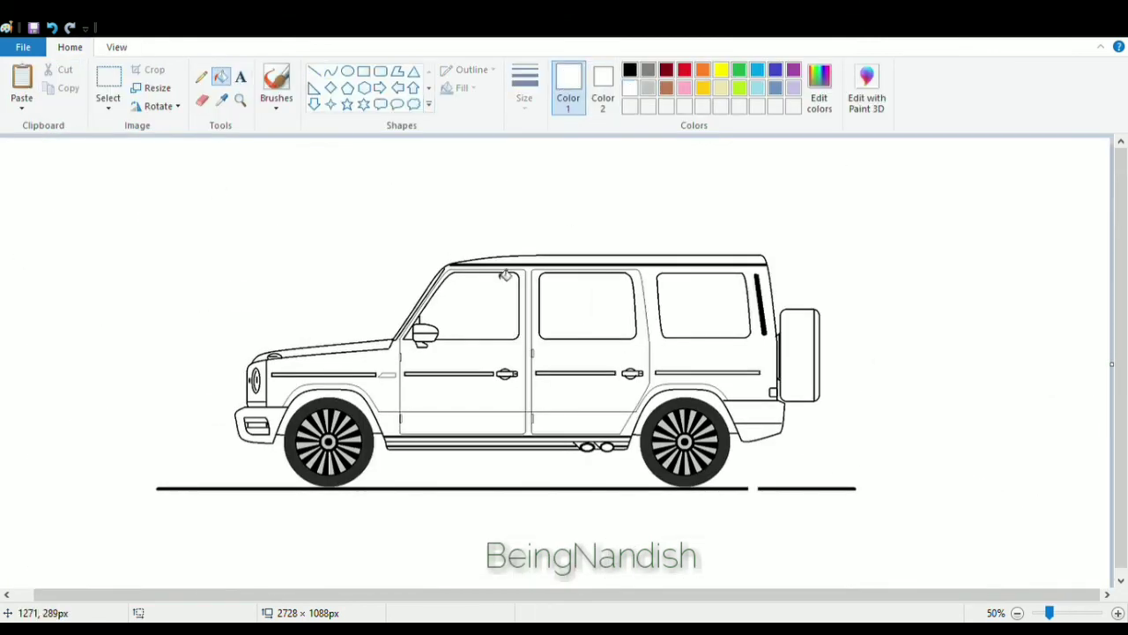
click(385, 489)
Draw a circle outline around each wheel, front and rear, about 230 px across.
click(116, 46)
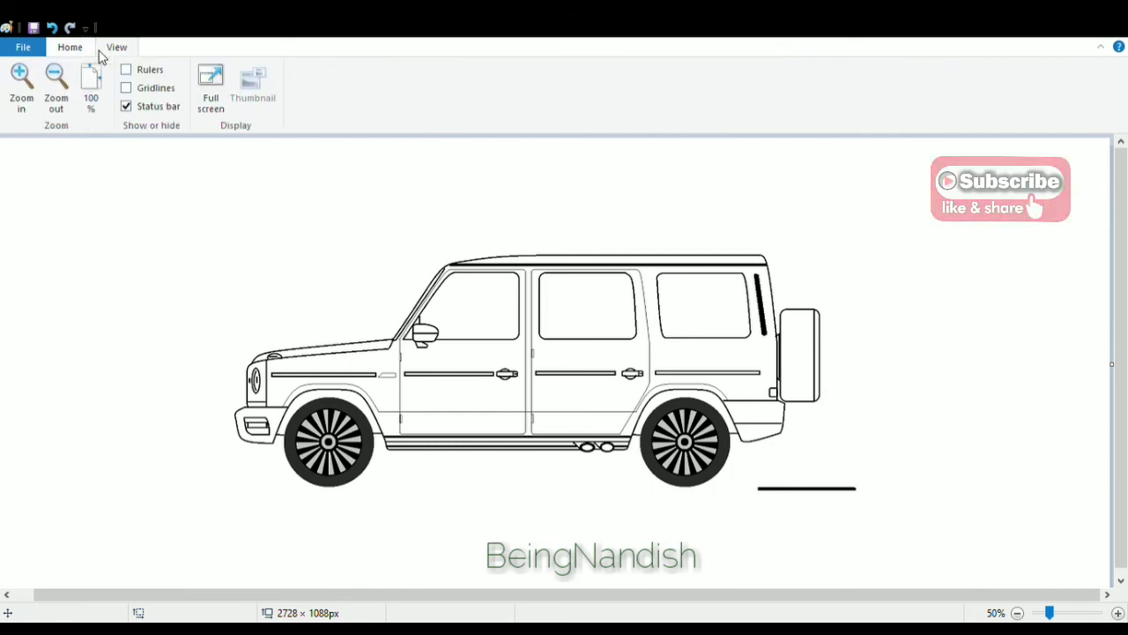
click(93, 84)
drag(282, 594, 467, 594)
click(69, 47)
click(347, 70)
click(629, 70)
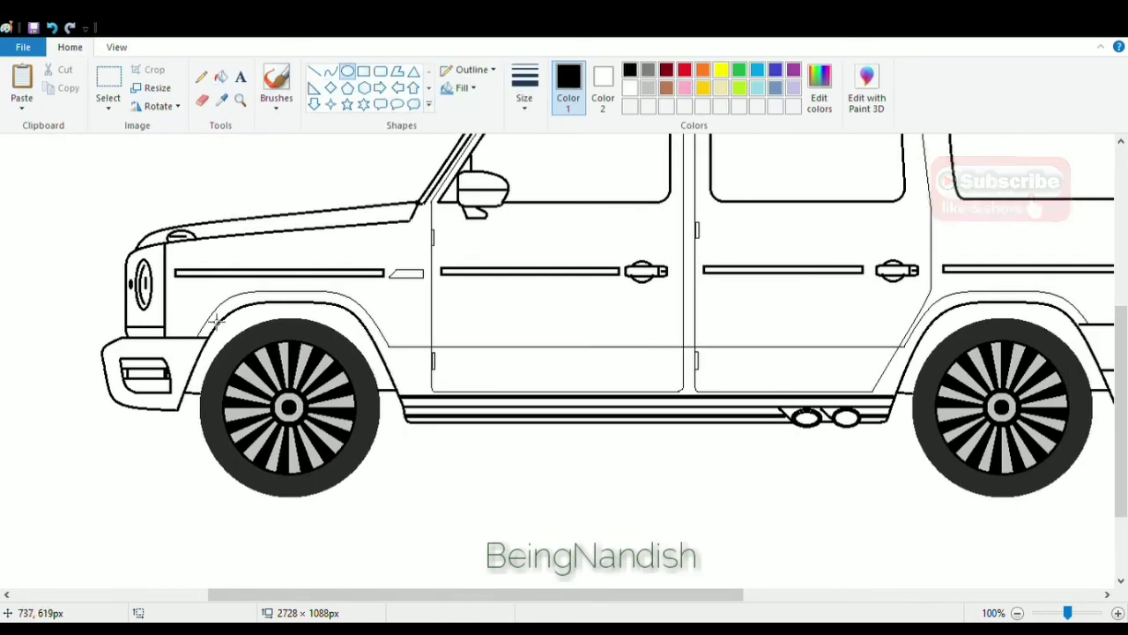
drag(195, 314, 384, 500)
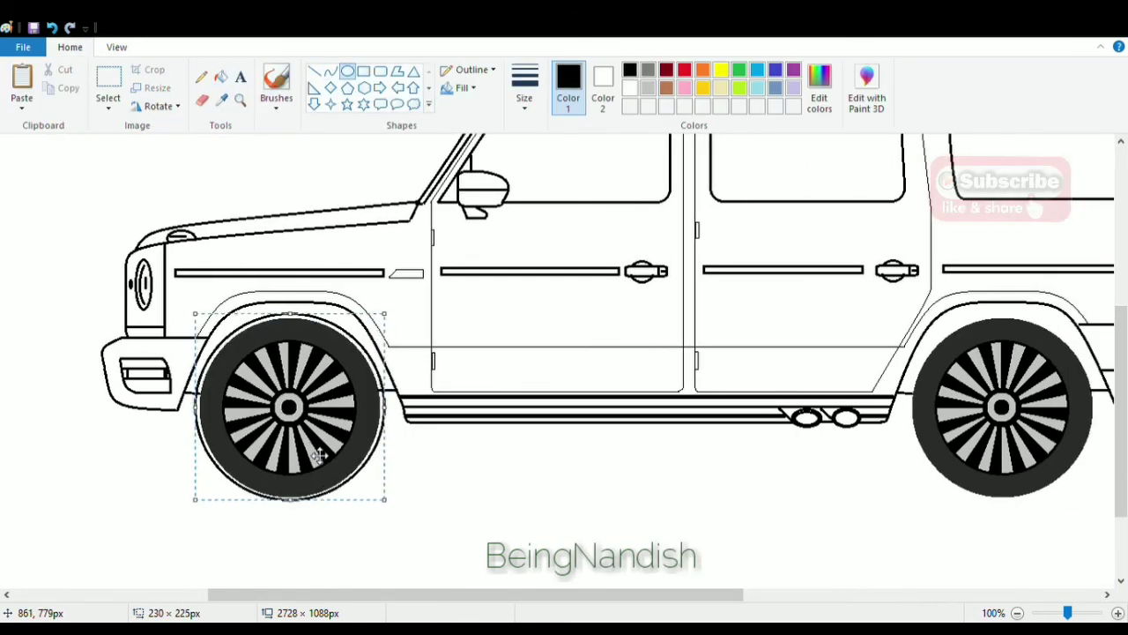
click(508, 470)
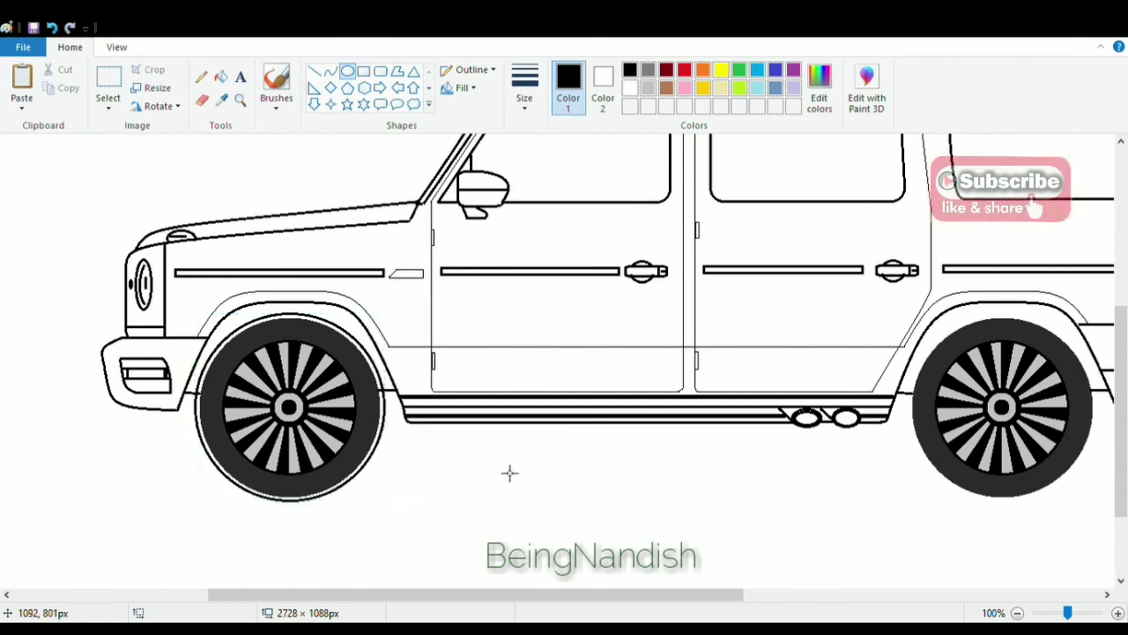
drag(412, 595, 645, 597)
drag(425, 315, 617, 510)
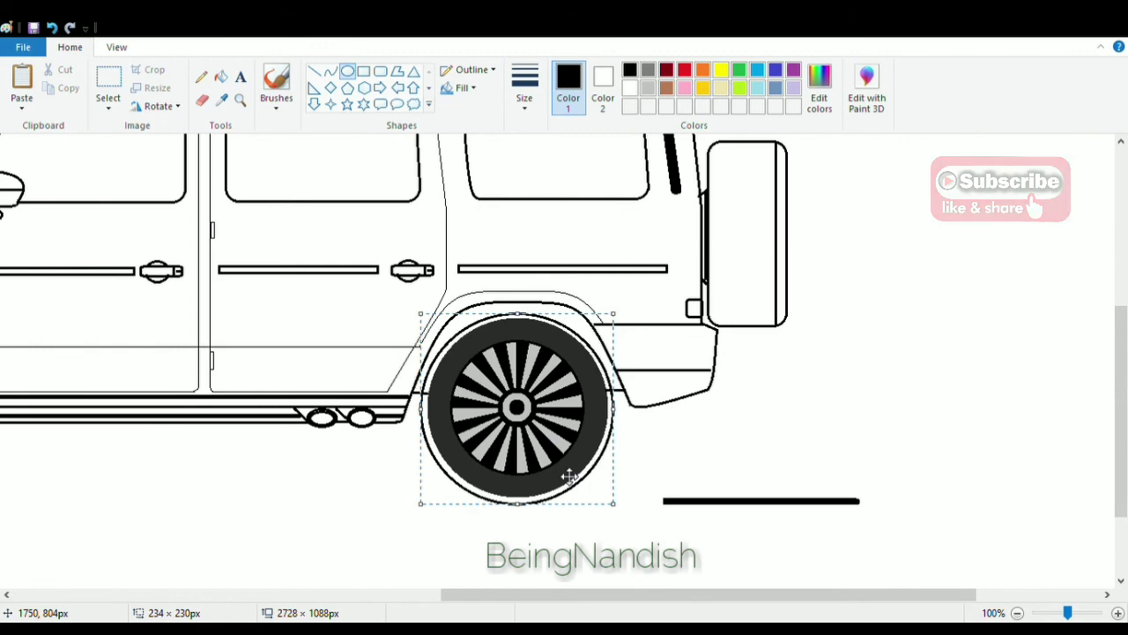
click(302, 503)
Define a darker gray custom colour and fill the rings between the outlines and both tyres.
drag(535, 594, 383, 578)
click(647, 71)
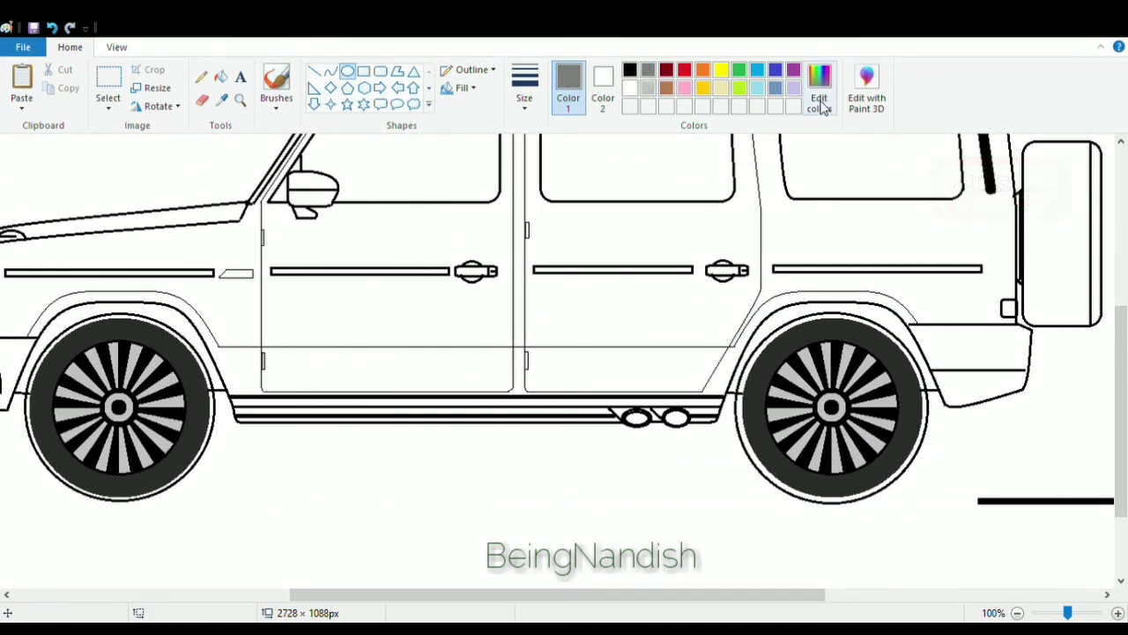
click(820, 105)
key(Return)
click(220, 76)
click(742, 416)
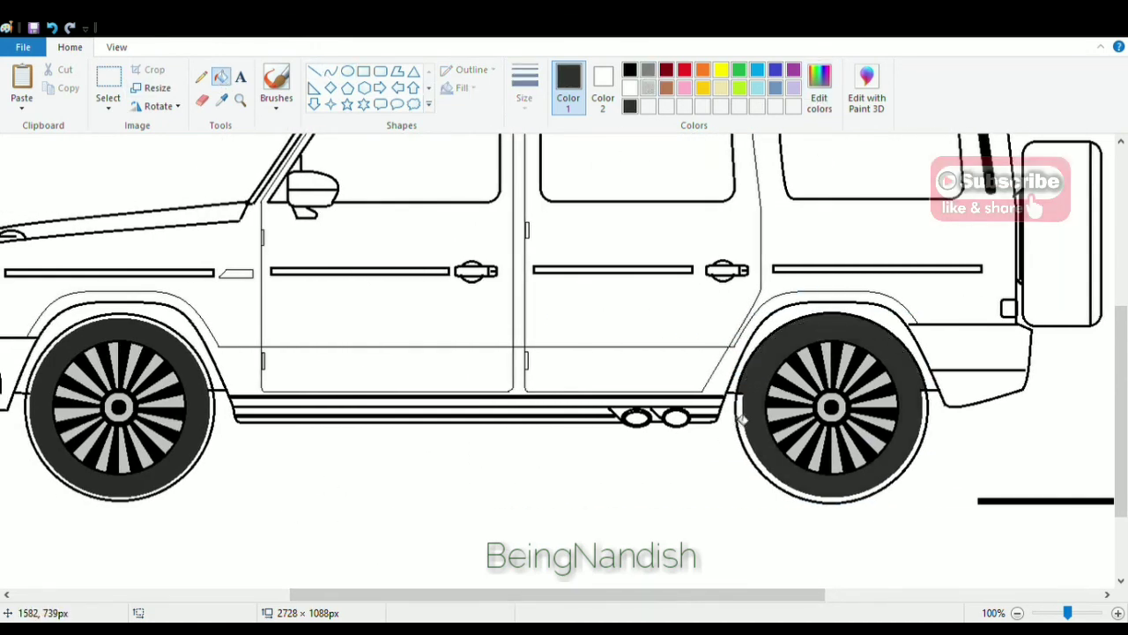
click(214, 407)
click(215, 408)
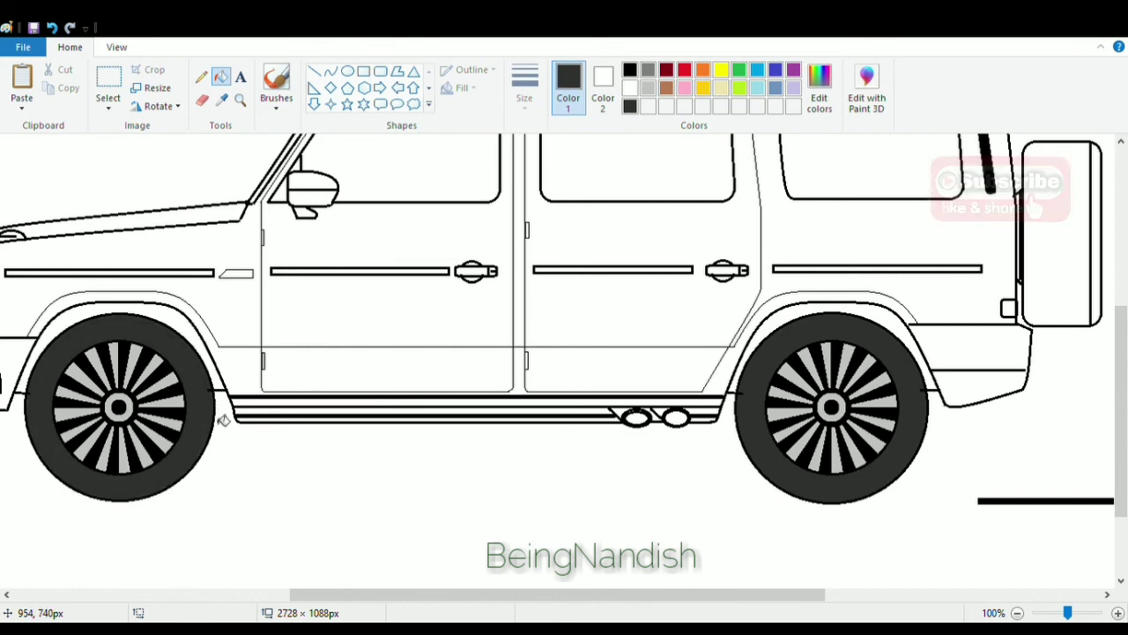
Draw short horizontal lines joining the sill and rear bumper lines to the rear wheel's outline.
click(116, 46)
click(20, 76)
drag(425, 594, 711, 594)
click(69, 47)
click(315, 70)
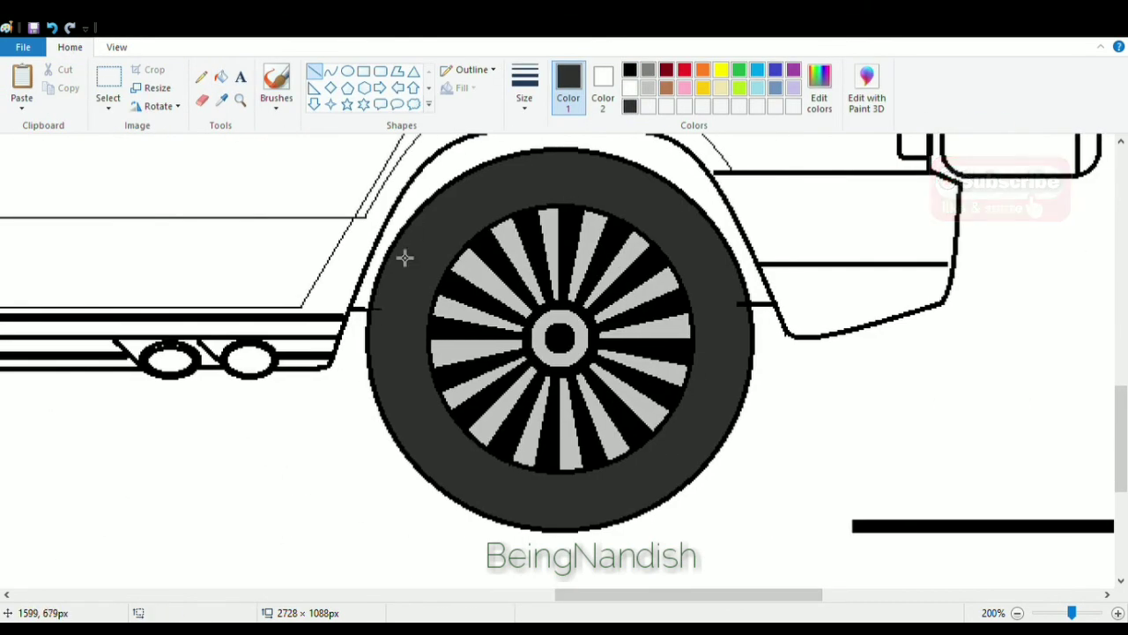
drag(371, 309, 392, 309)
drag(749, 304, 736, 304)
click(713, 257)
Fill the rear wheel arch liner above the tyre with a custom dark gray.
scroll(498, 238, up, 2)
click(648, 70)
click(820, 88)
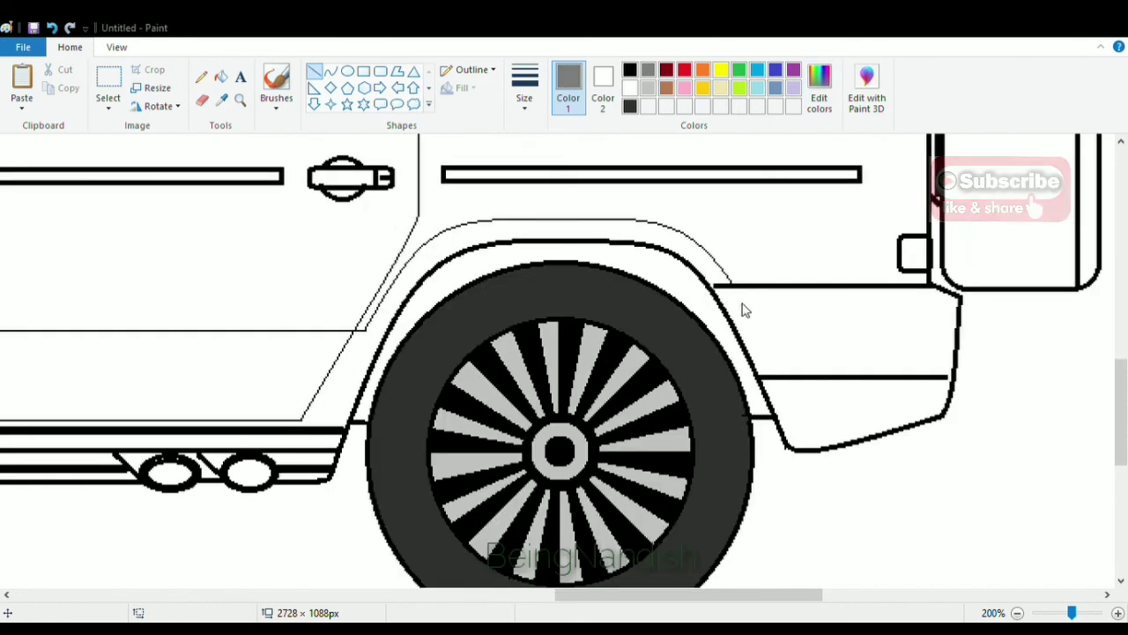
click(375, 447)
click(221, 77)
click(441, 281)
click(820, 88)
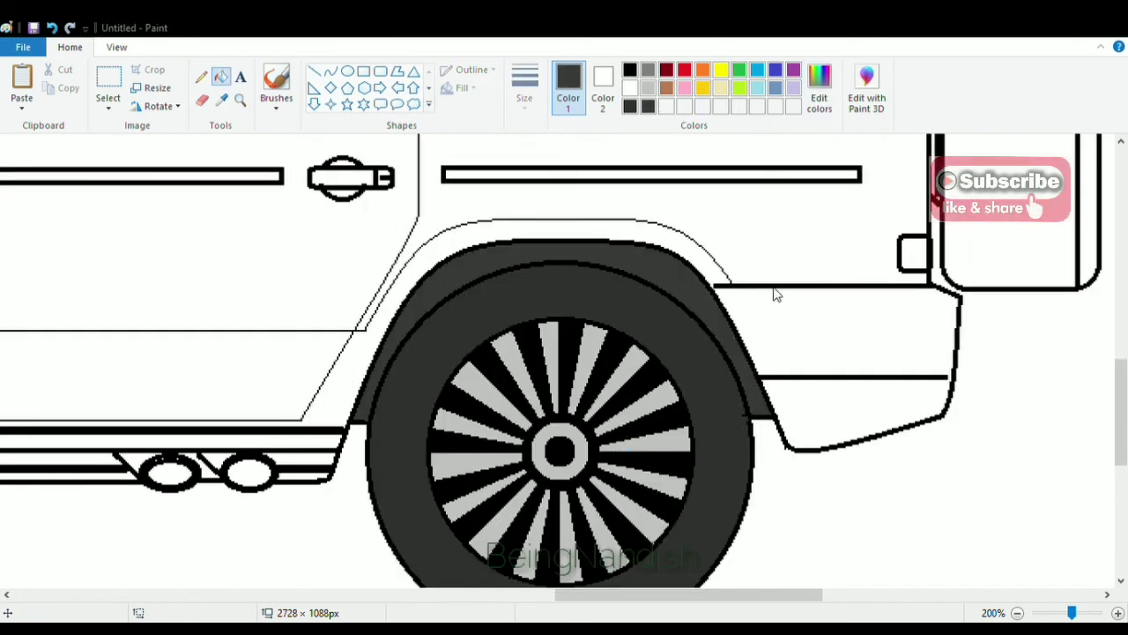
click(374, 447)
click(494, 266)
Fill the front wheel arch liner with the same dark gray.
drag(707, 595, 422, 605)
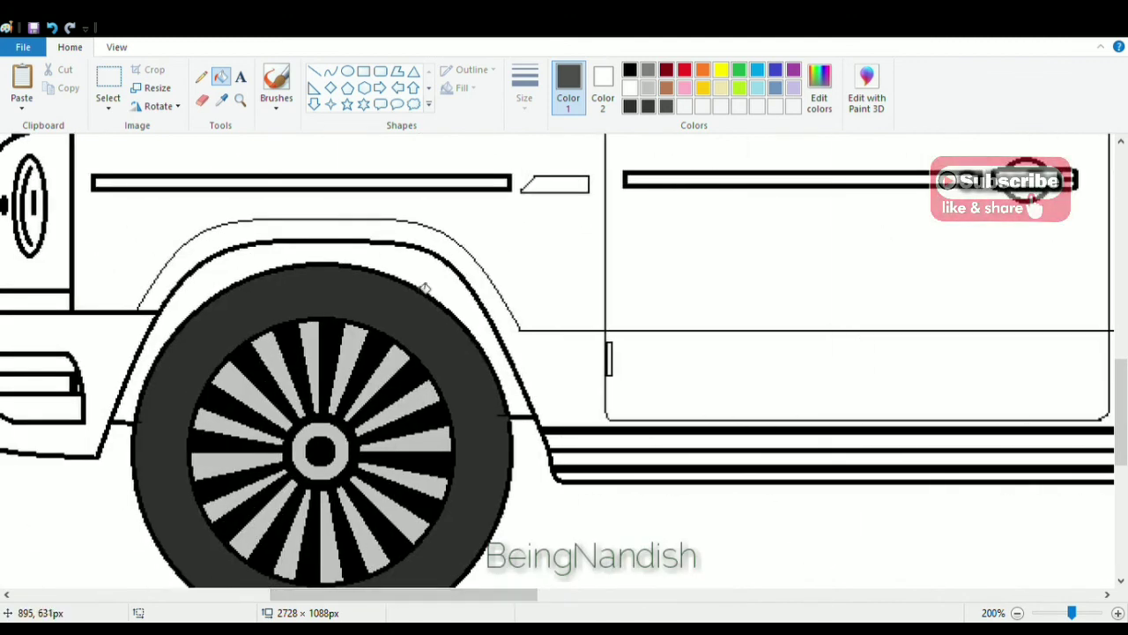
click(422, 274)
click(648, 111)
click(430, 318)
click(814, 101)
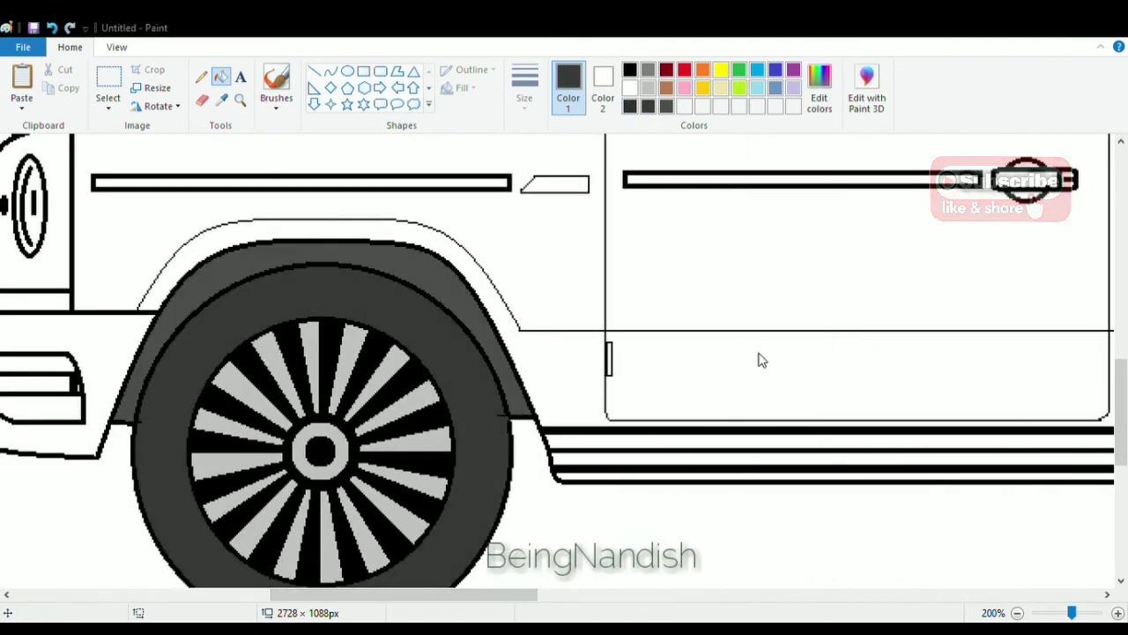
click(445, 445)
drag(404, 594, 669, 594)
click(629, 291)
Zoom out to view the whole car drawing.
click(117, 47)
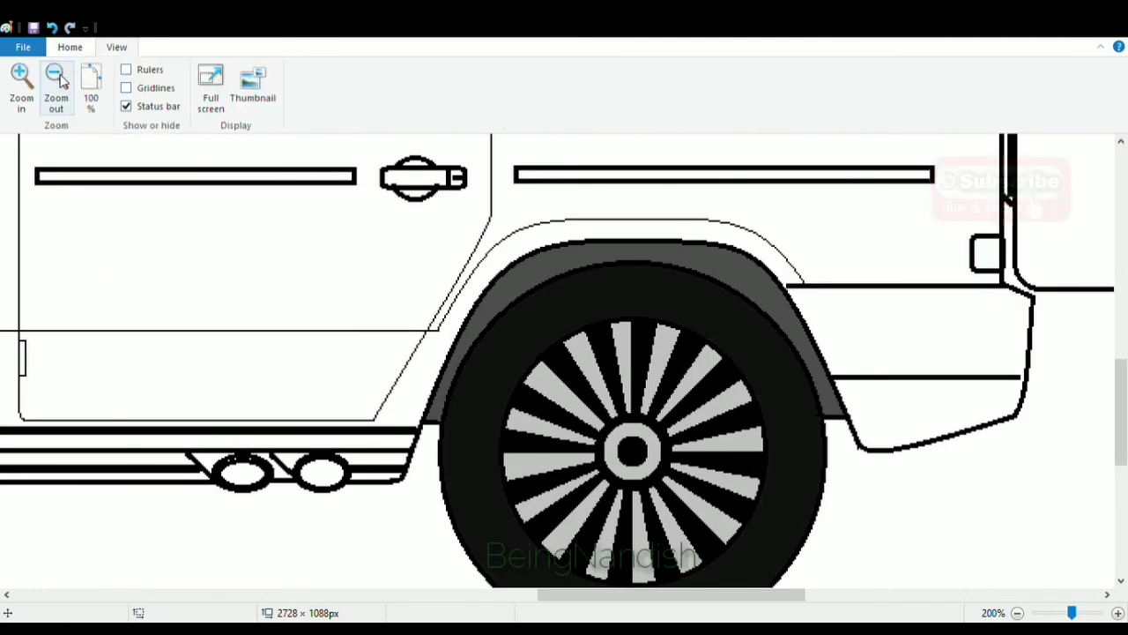
click(56, 77)
click(56, 77)
click(69, 46)
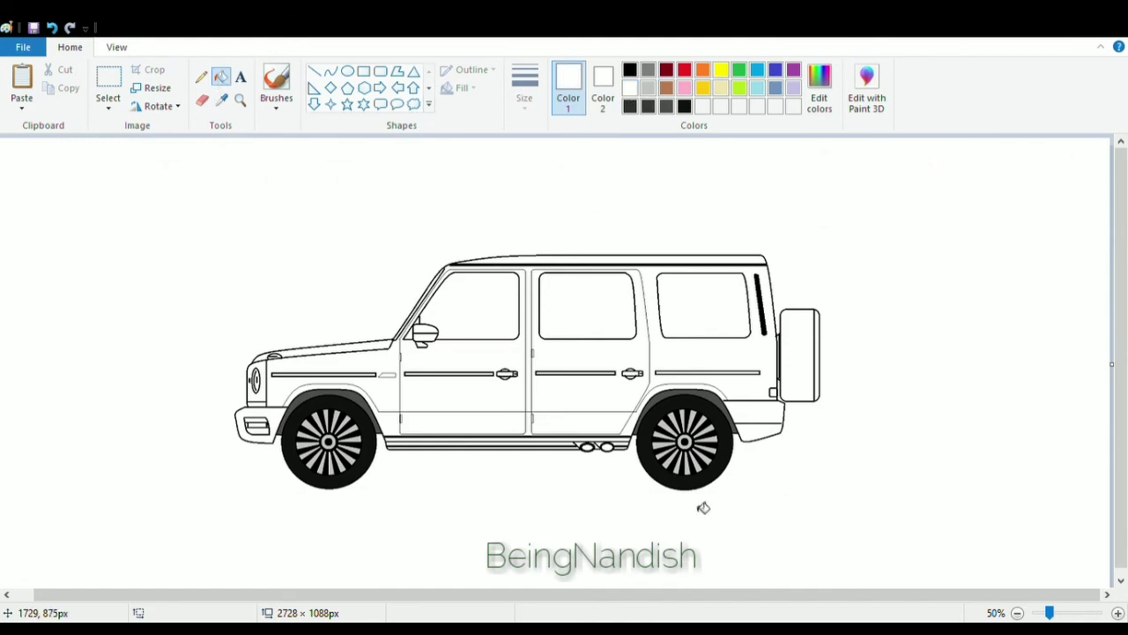